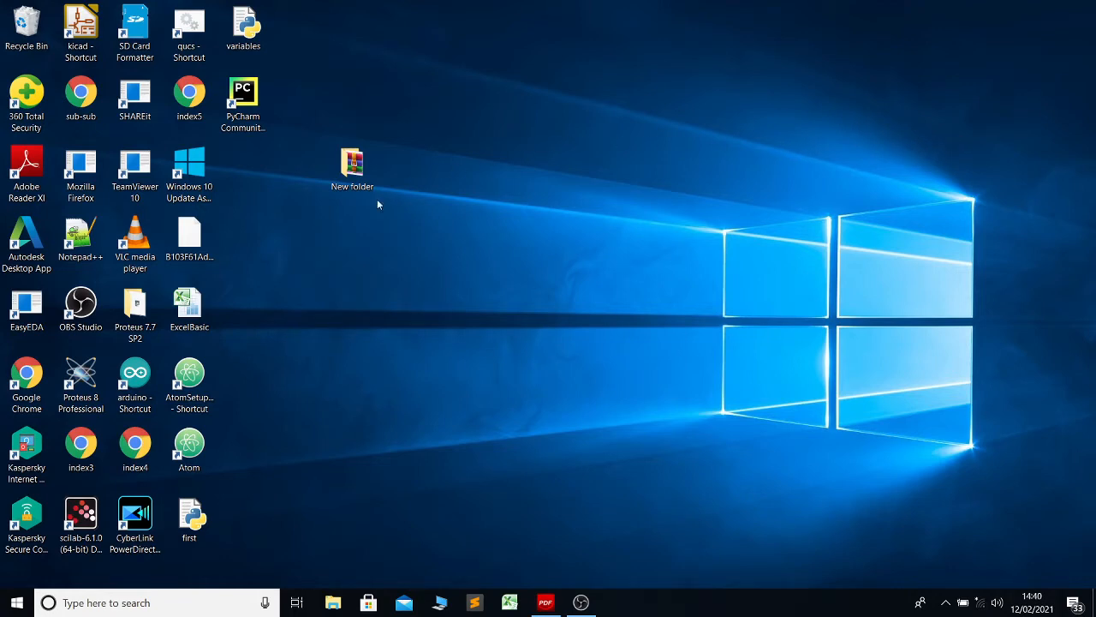
- Launch Proteus 8 Professional and start a new project named DC MOTOR SPEED CONTROL in the default Documents path
double_click(94, 389)
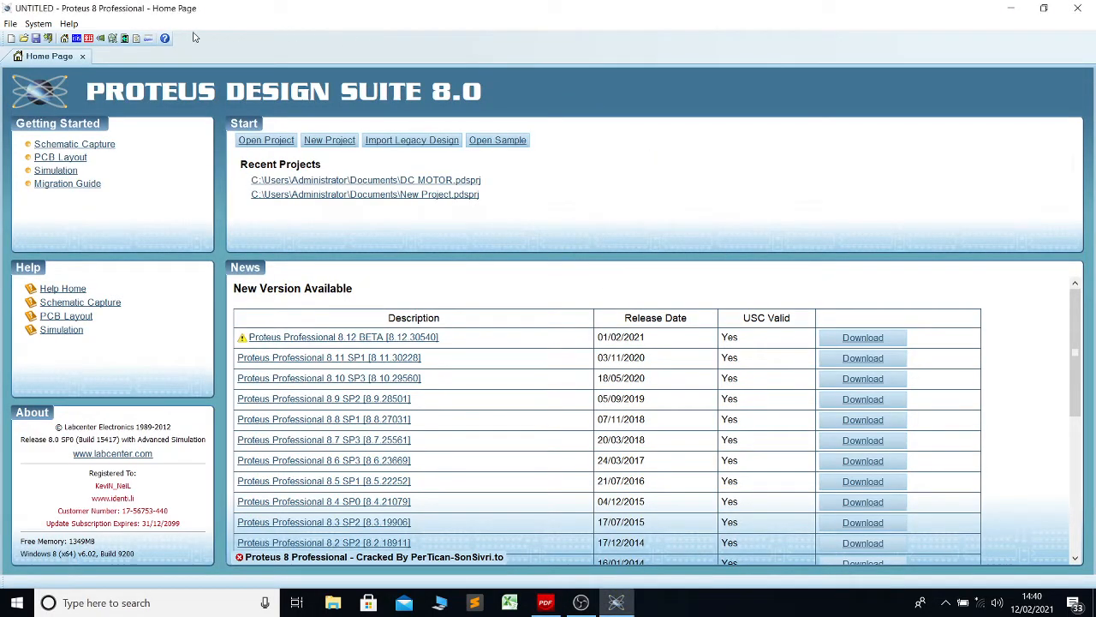
left_click(12, 24)
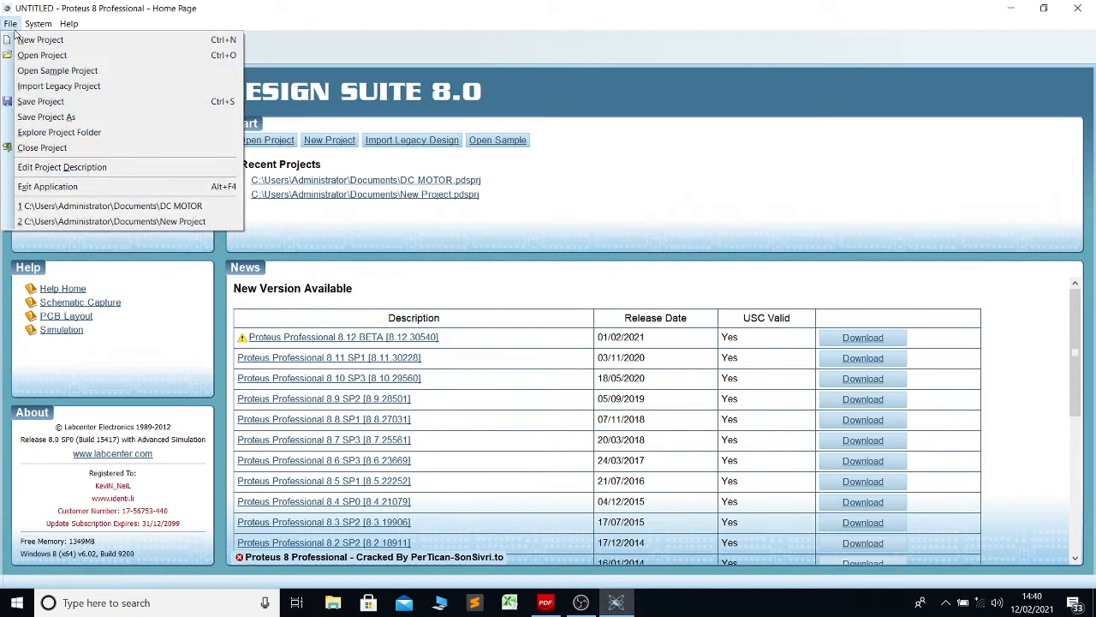
left_click(20, 43)
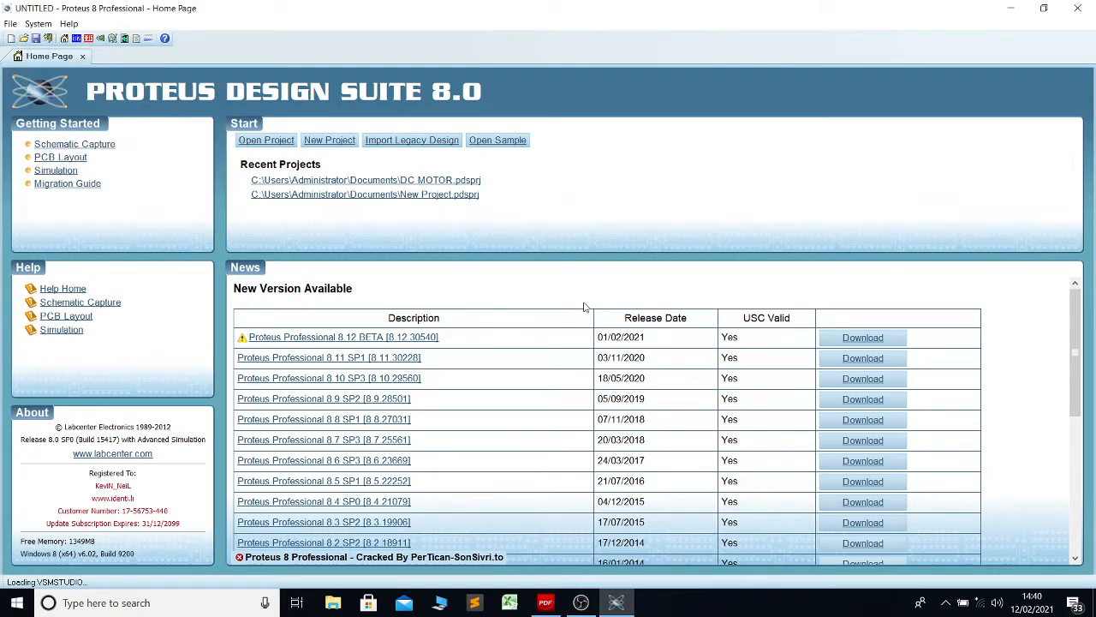
left_click(477, 186)
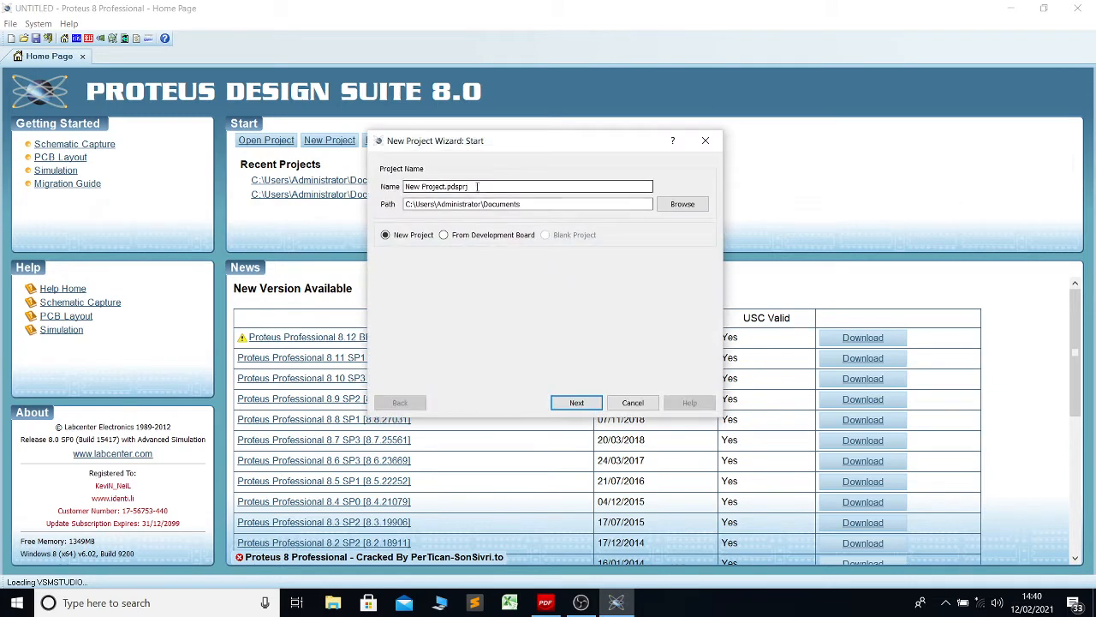
key("BackSpace")
key("BackSpace")
key("BackSpace")
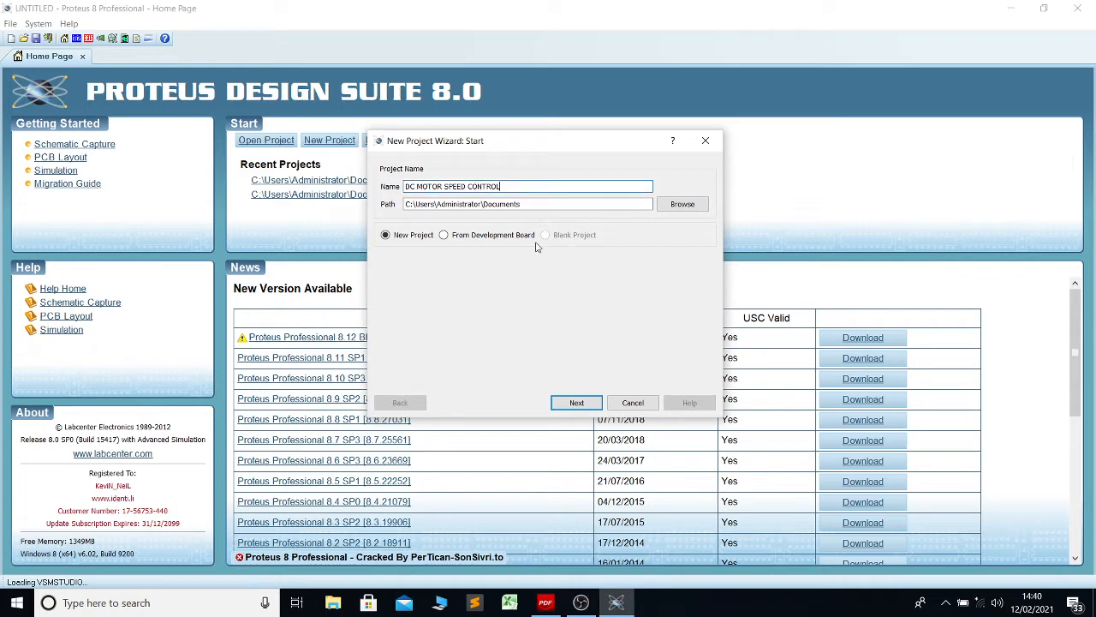
left_click(566, 404)
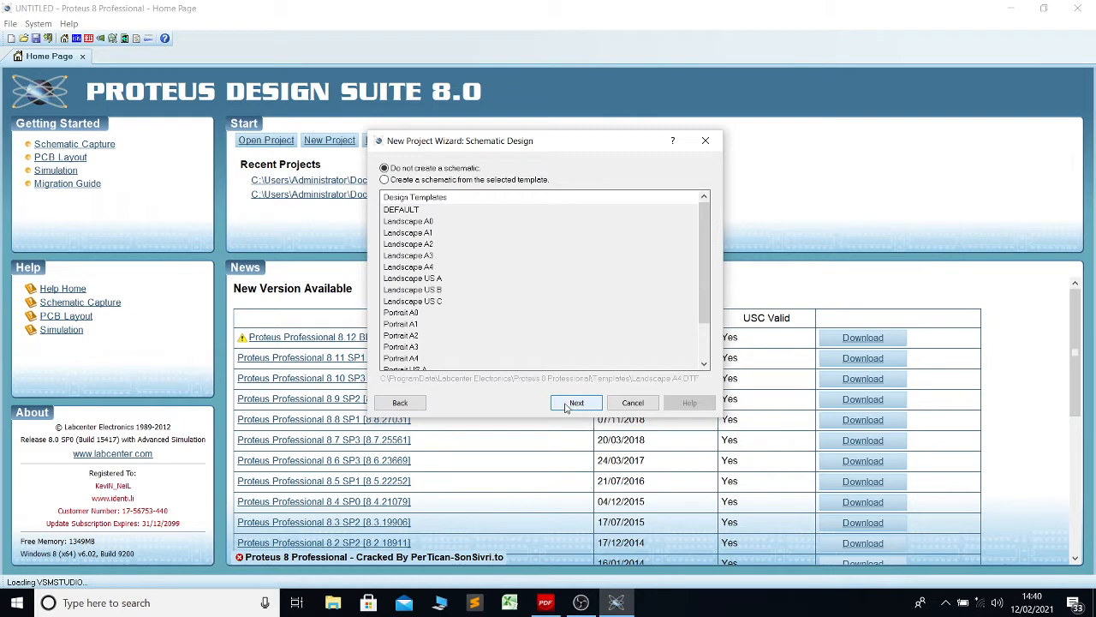
- Create the project with a schematic from the Landscape A4 template, without a PCB layout or firmware project
left_click(385, 181)
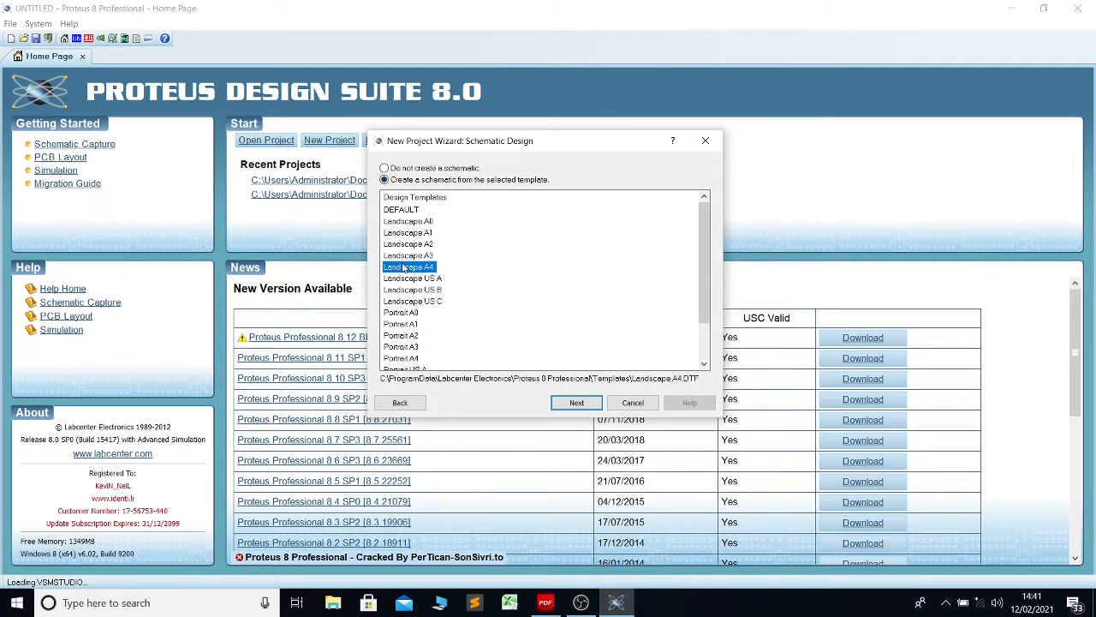
left_click(576, 403)
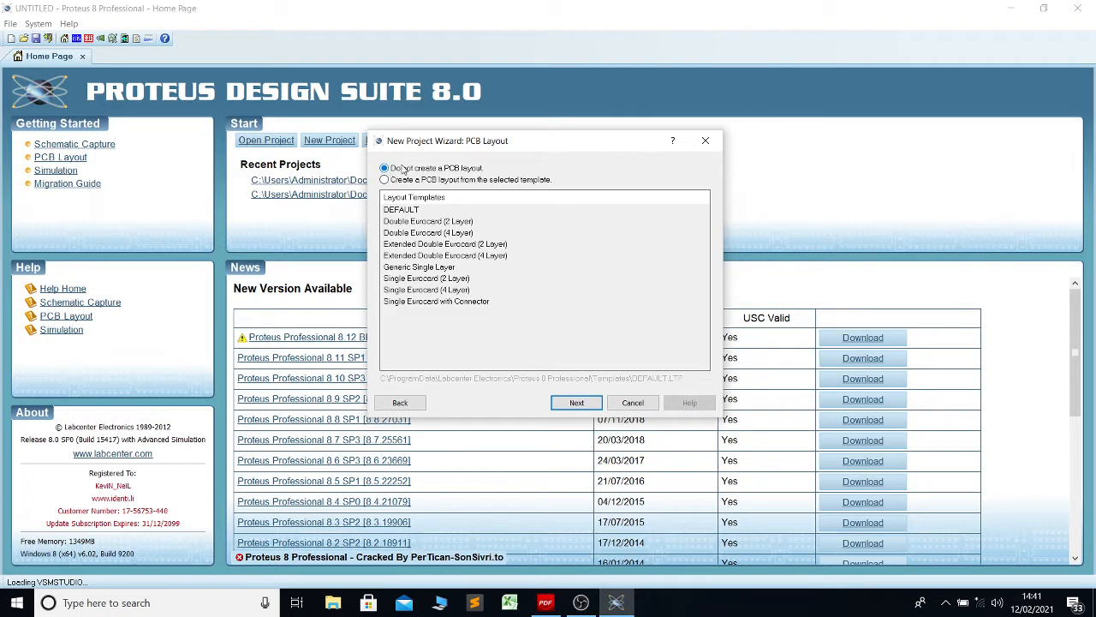
left_click(577, 402)
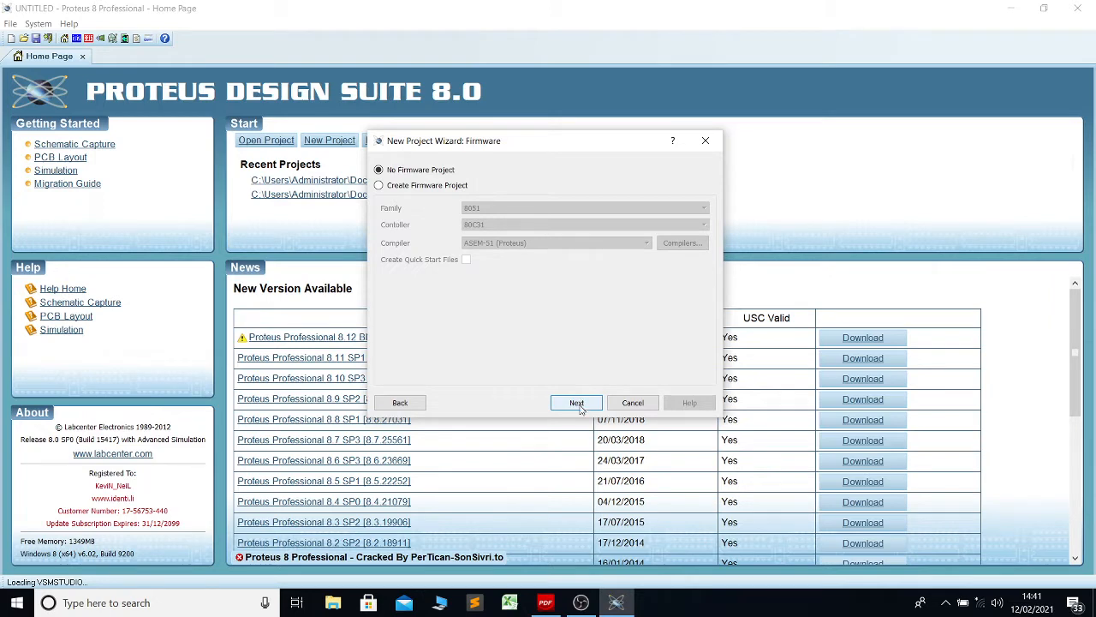
left_click(579, 408)
left_click(585, 406)
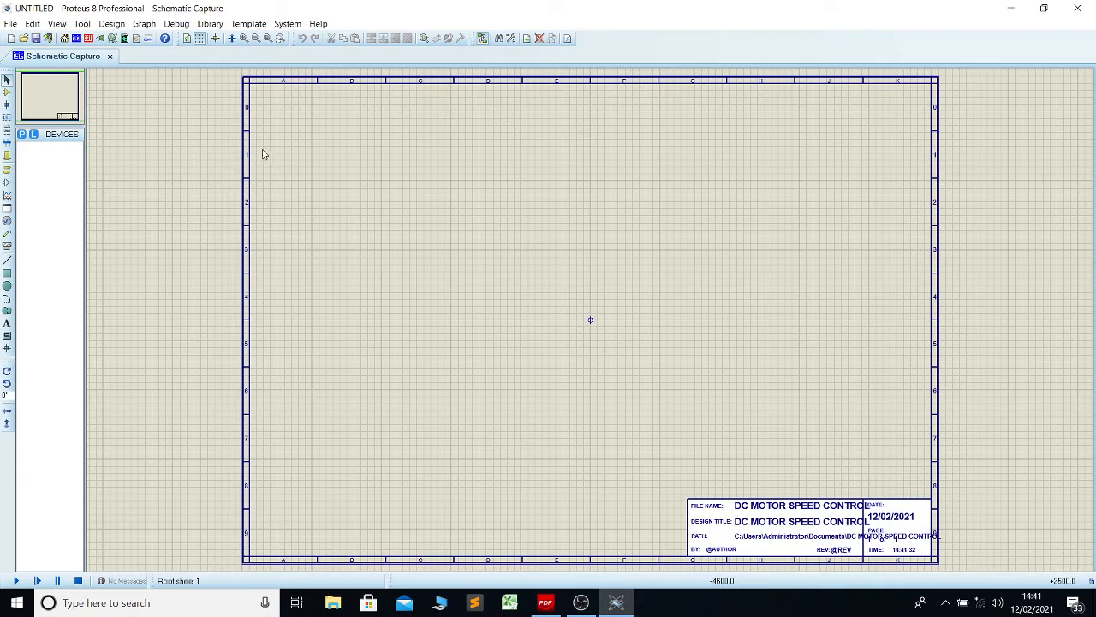
left_click(22, 136)
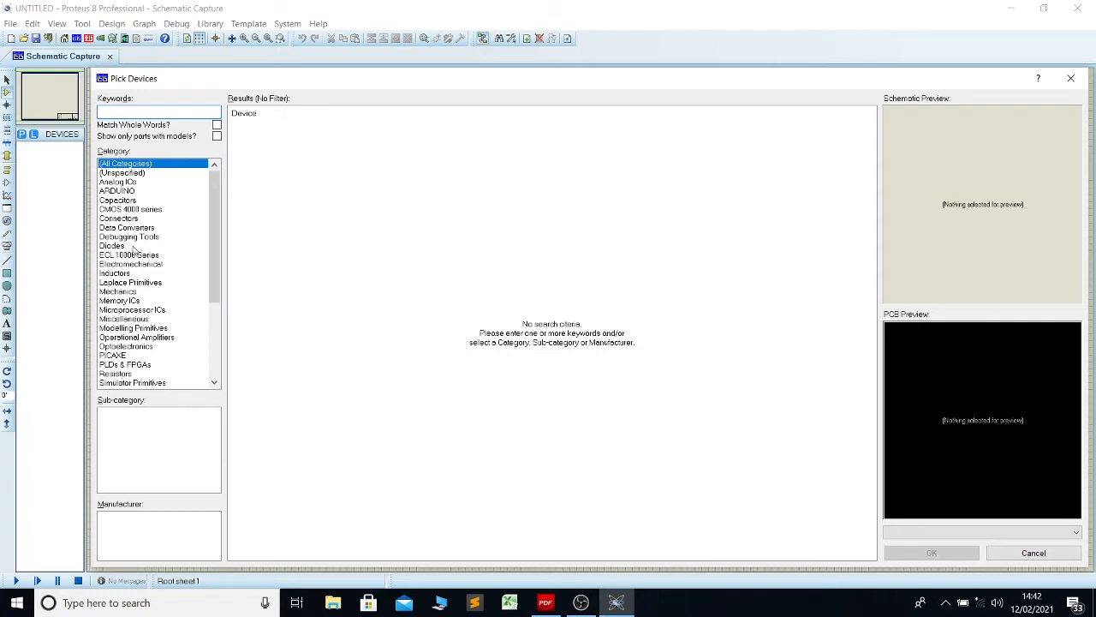
left_click(214, 382)
left_click(214, 382)
left_click(214, 383)
left_click(214, 383)
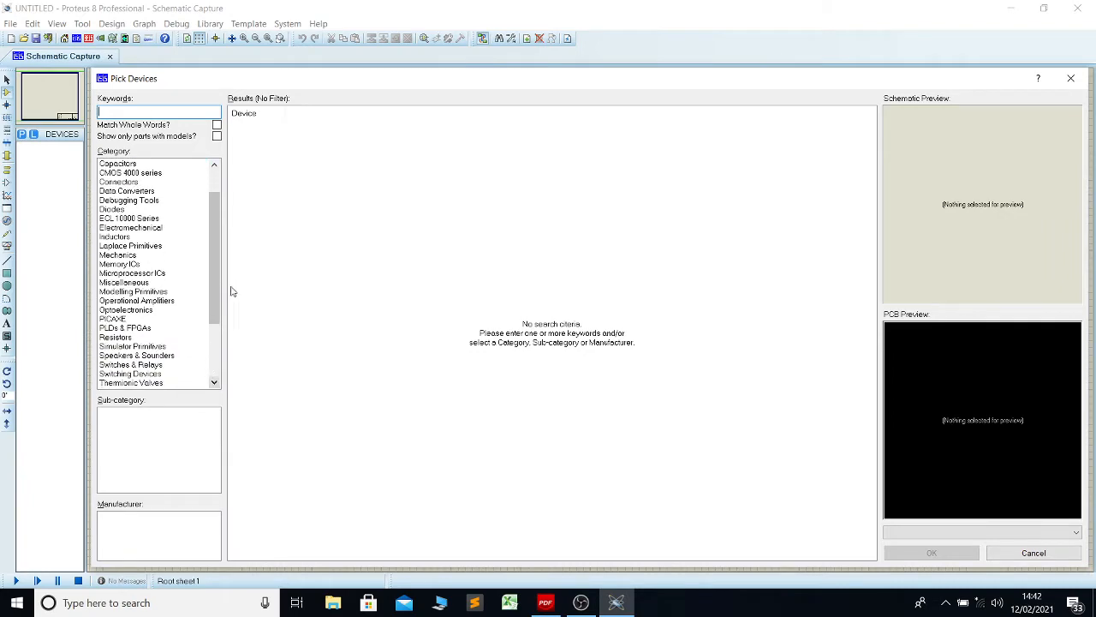
left_click(1069, 78)
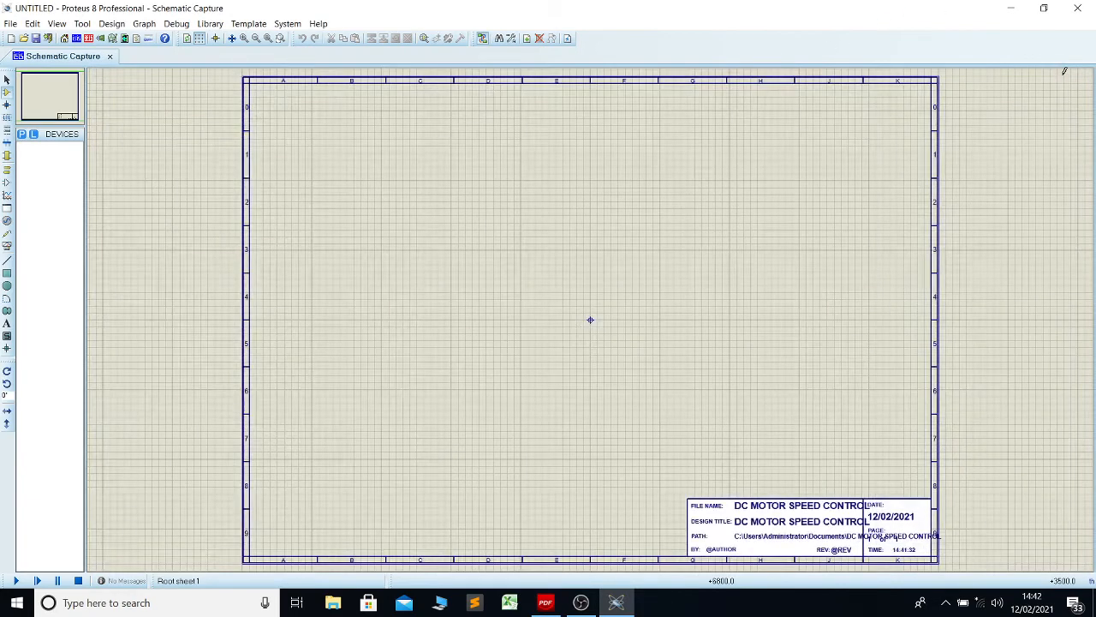
- In component mode, search the device library for DC MOTOR
left_click(7, 92)
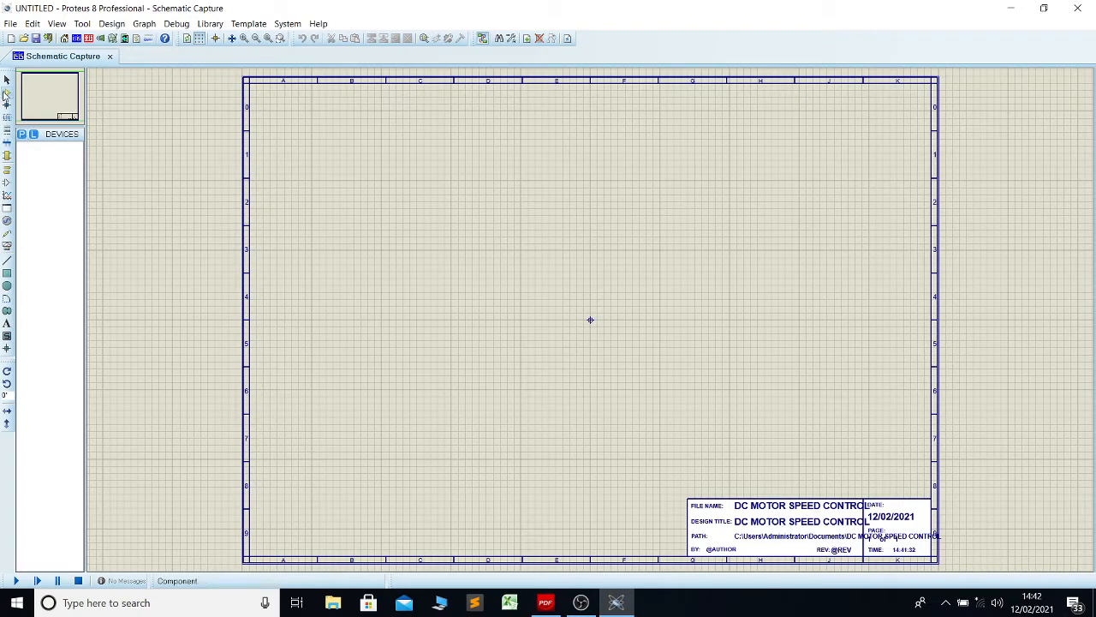
left_click(22, 136)
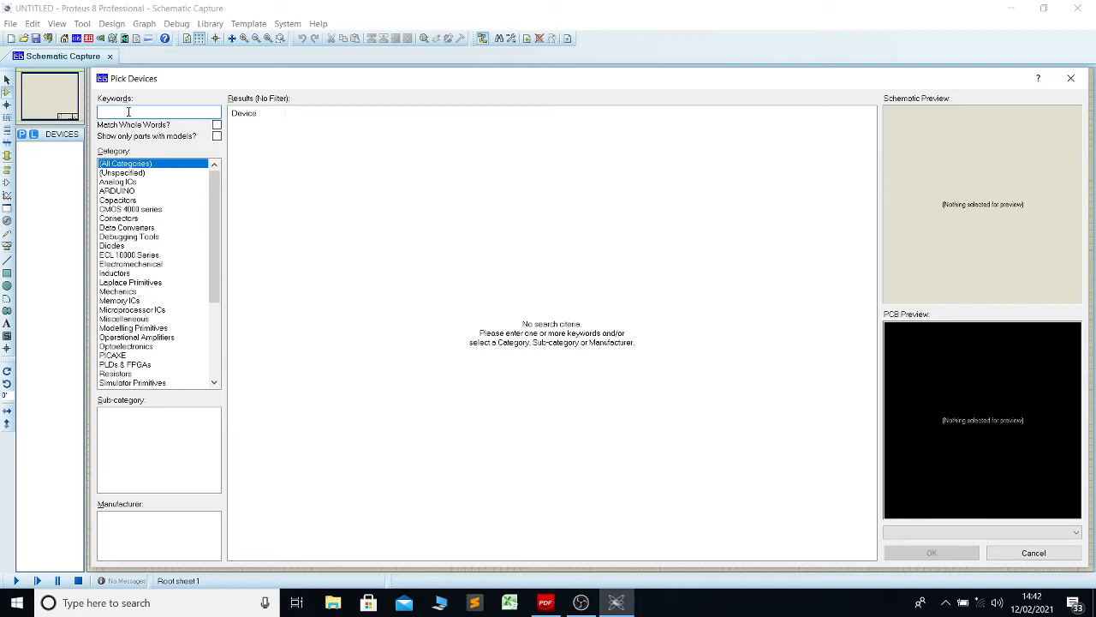
type("DC MOT")
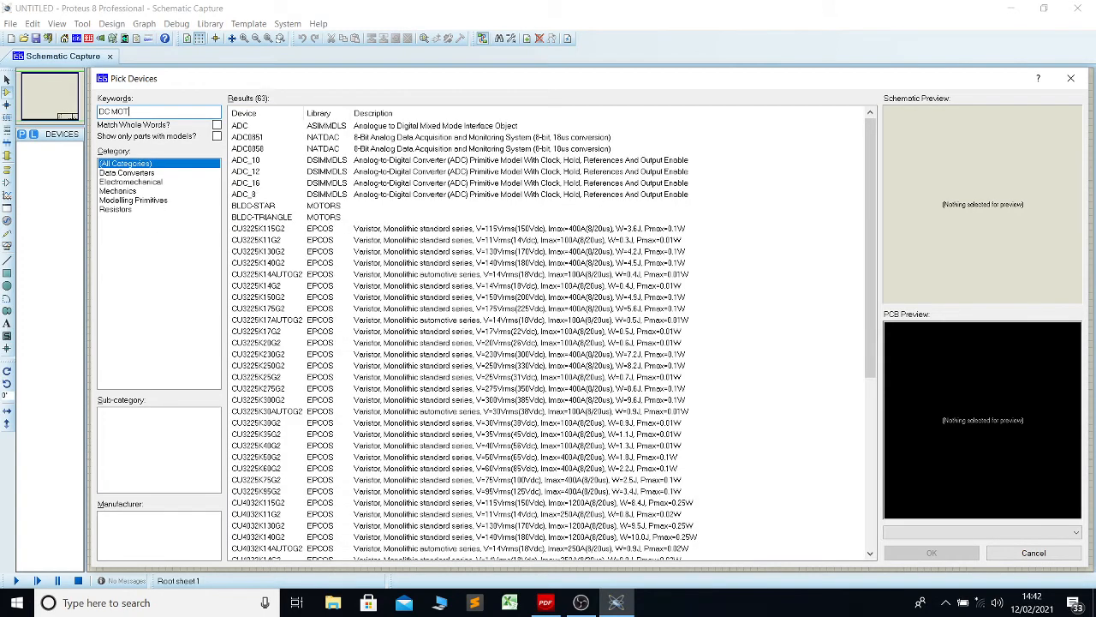
type("OR")
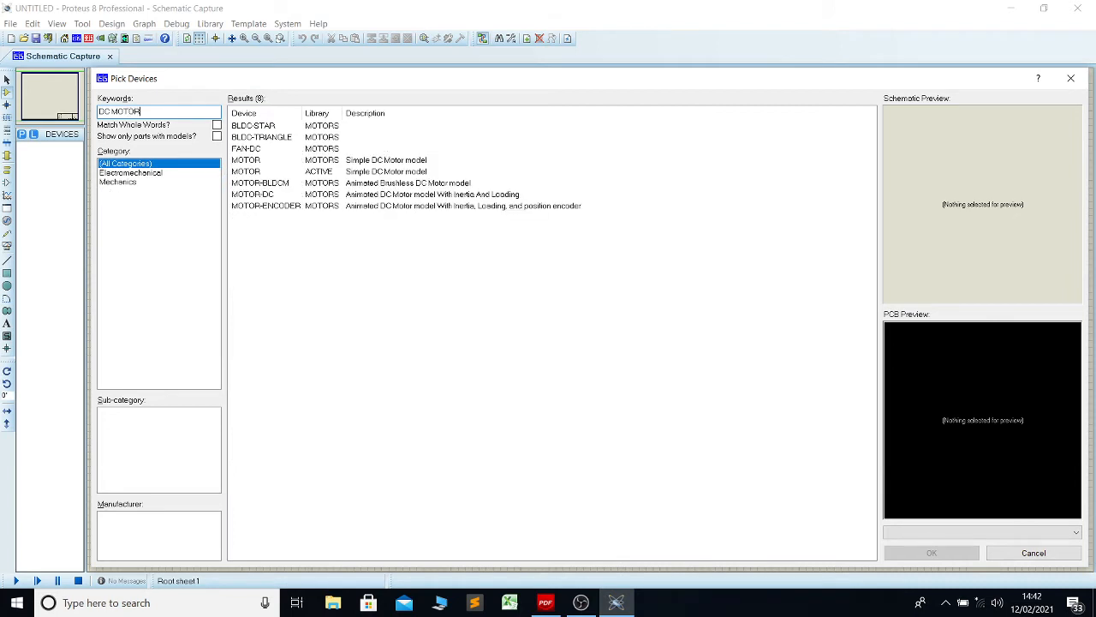
- Compare the previews of the motor models and add the simple DC MOTOR from the ACTIVE library to the device list
left_click(264, 208)
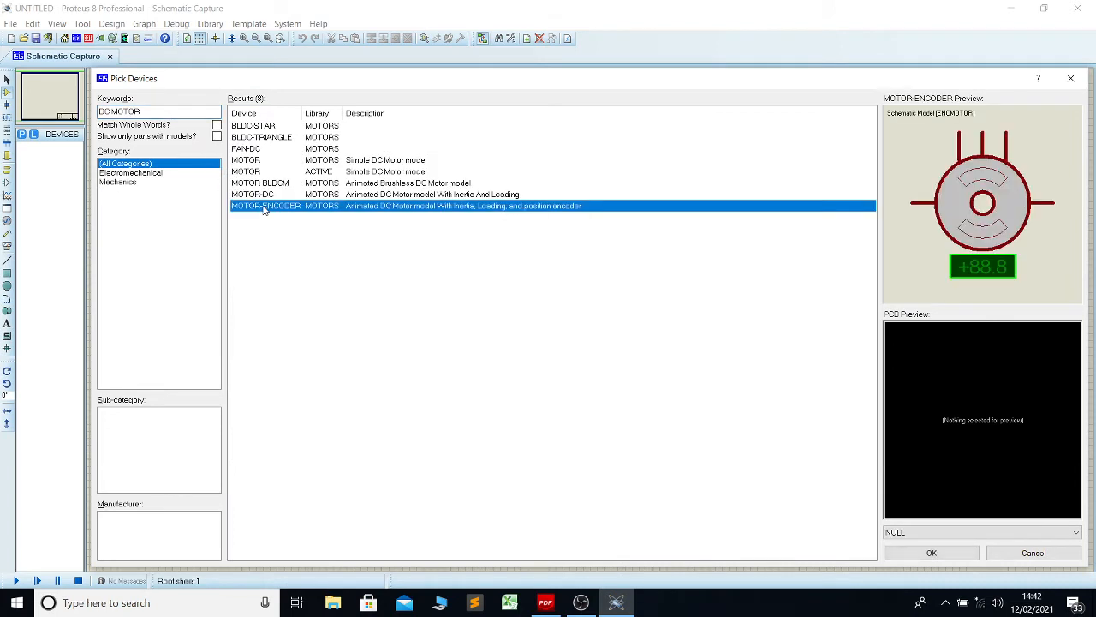
left_click(263, 196)
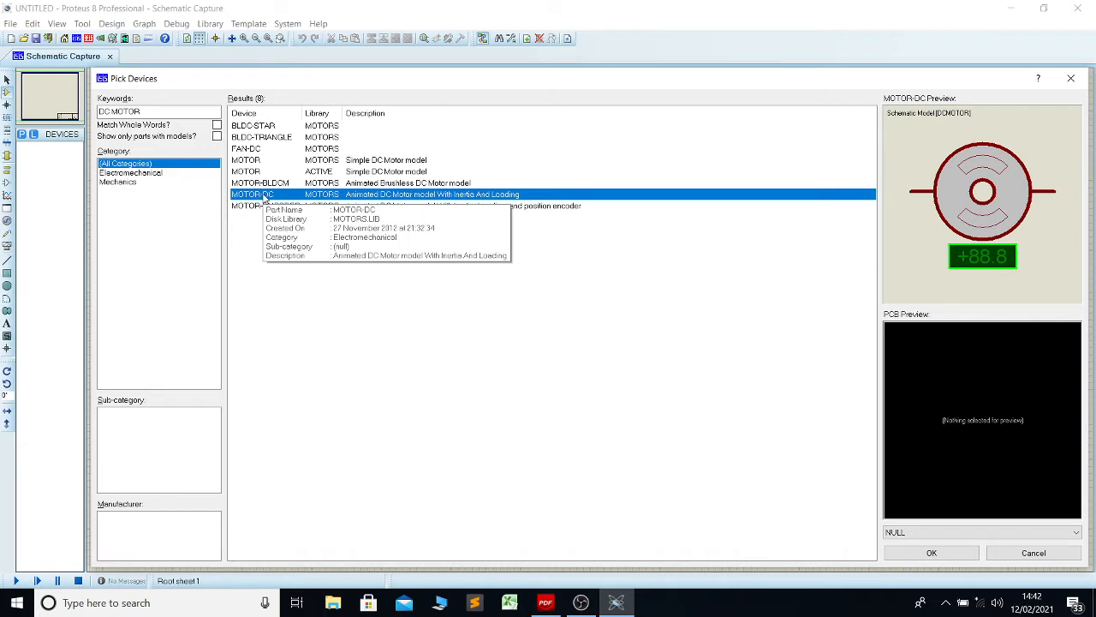
left_click(263, 205)
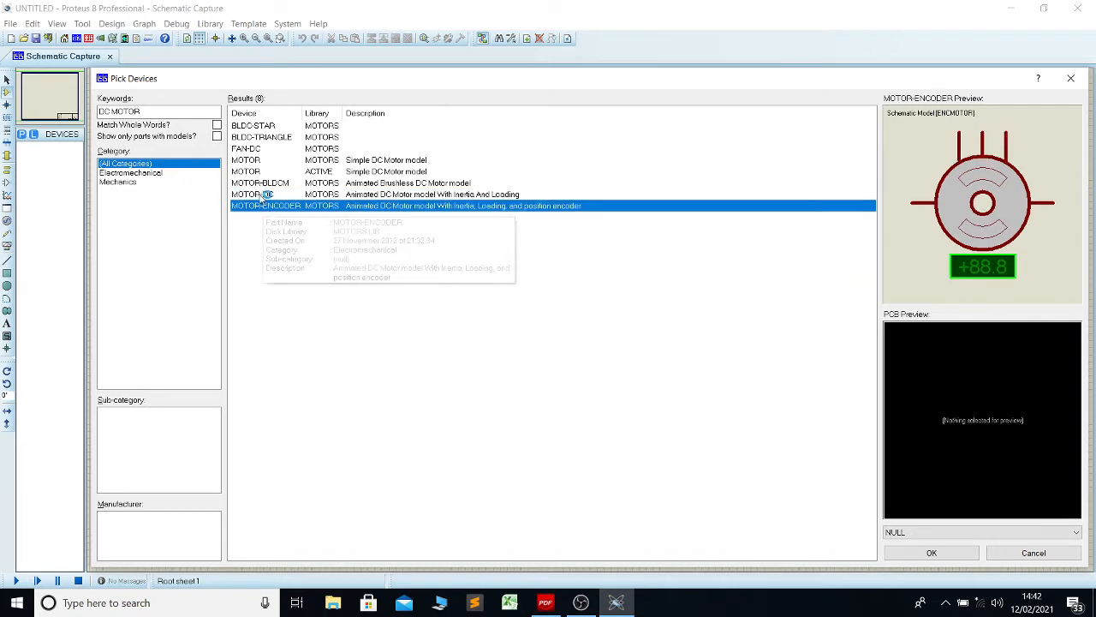
left_click(262, 195)
left_click(257, 183)
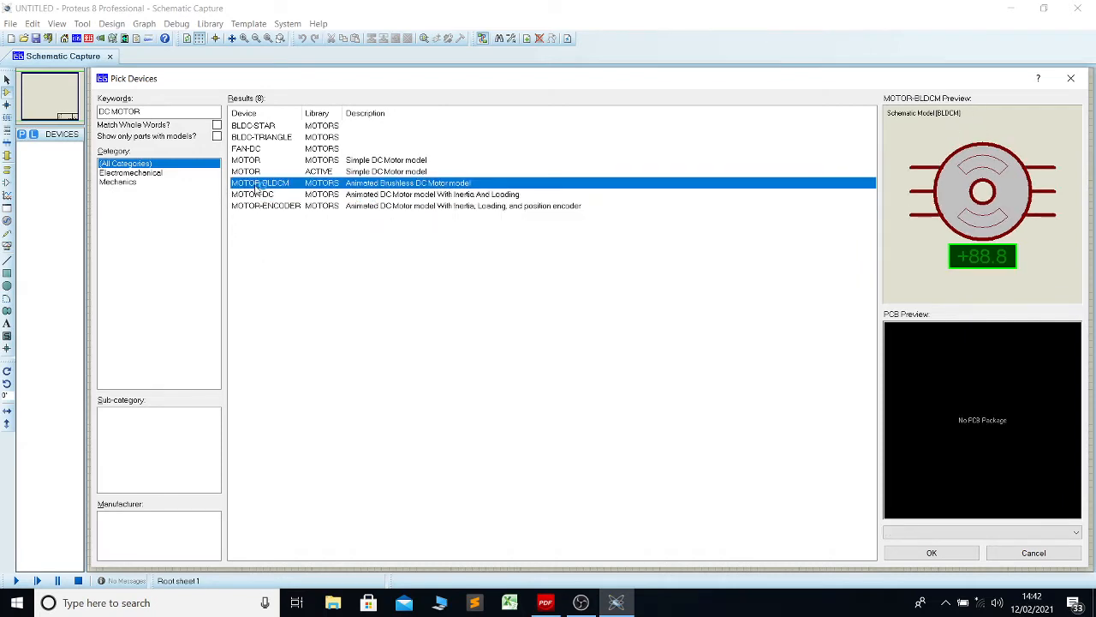
left_click(251, 173)
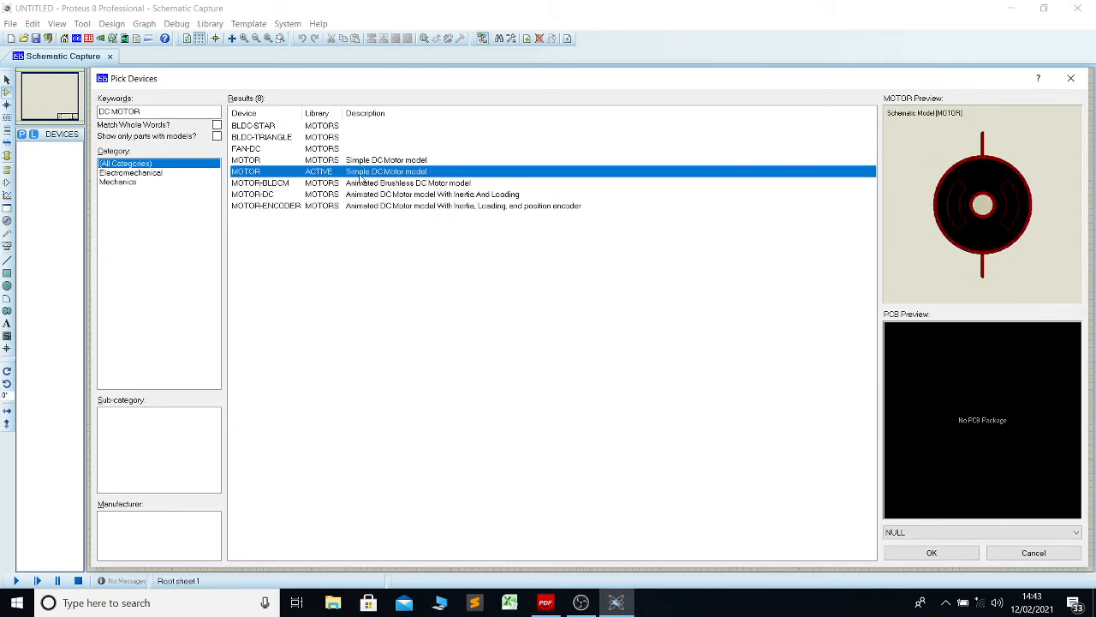
left_click(296, 206)
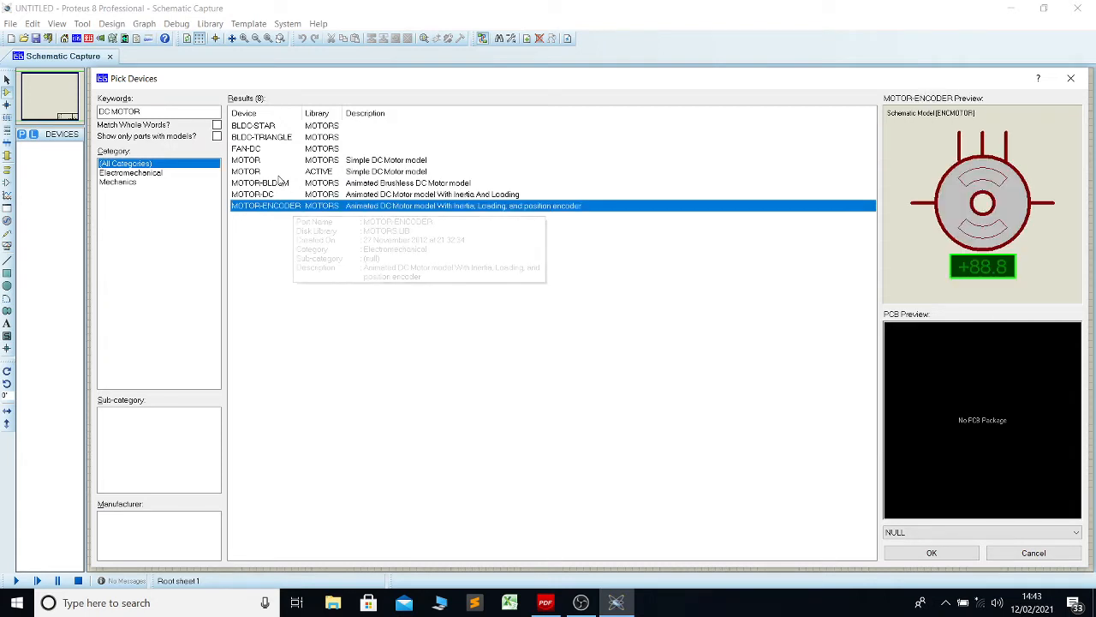
left_click(277, 173)
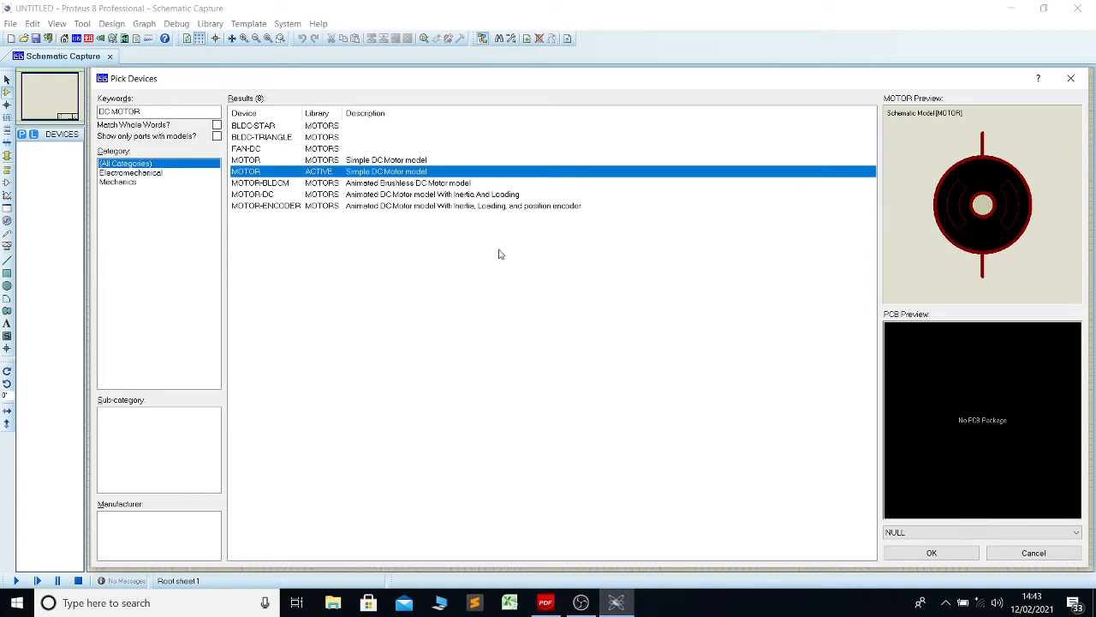
left_click(905, 555)
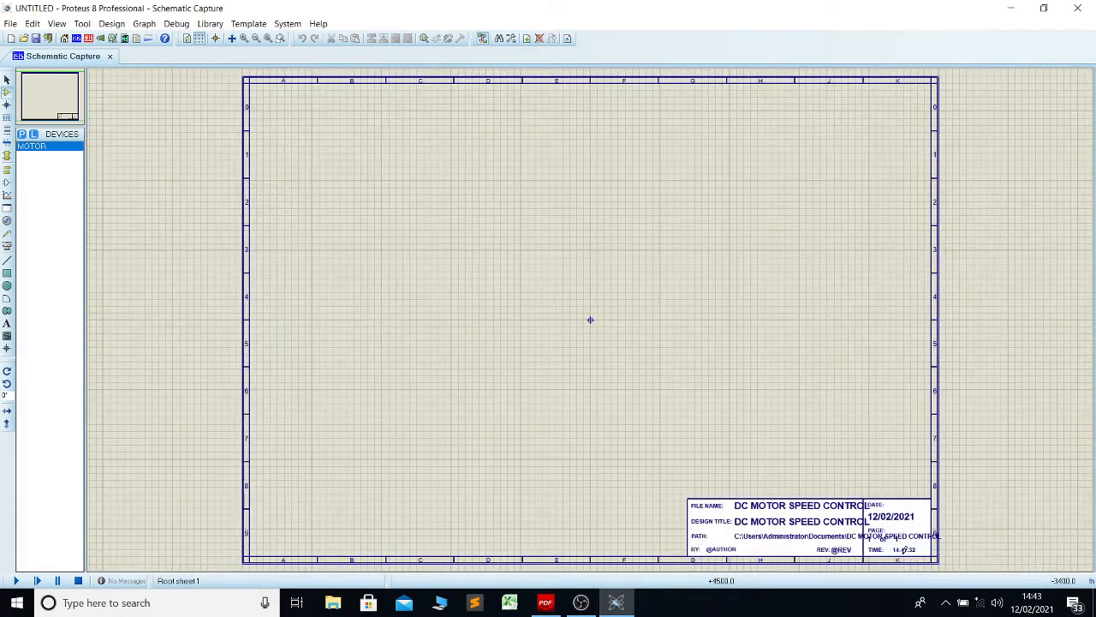
- Search the device library for "batte" and add the single-cell battery CELL to the device list
left_click(22, 136)
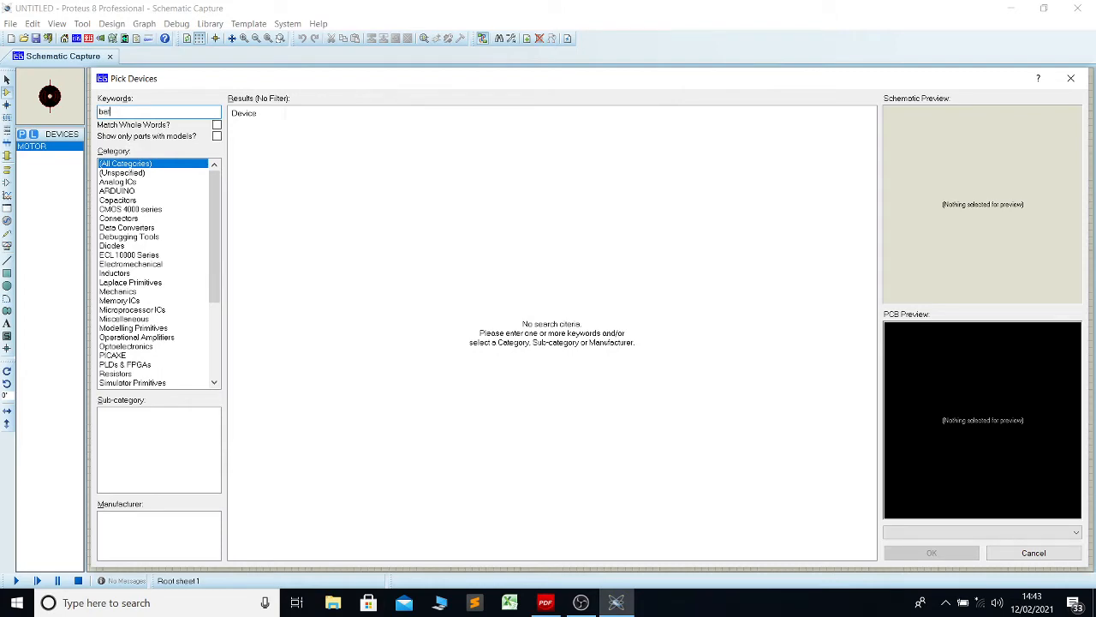
type("ter")
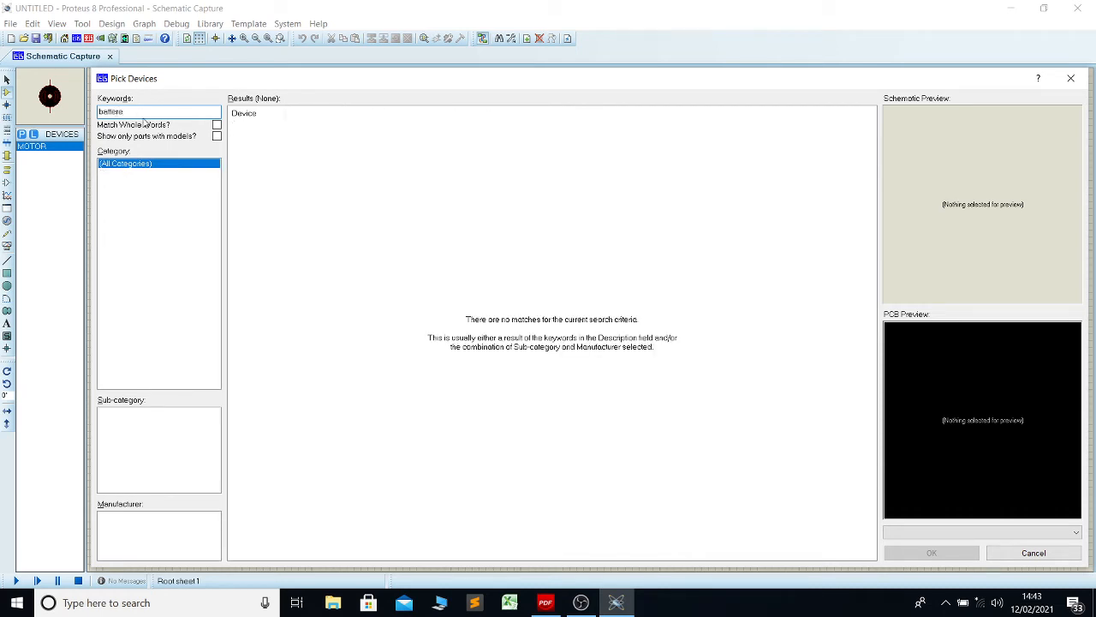
key("BackSpace")
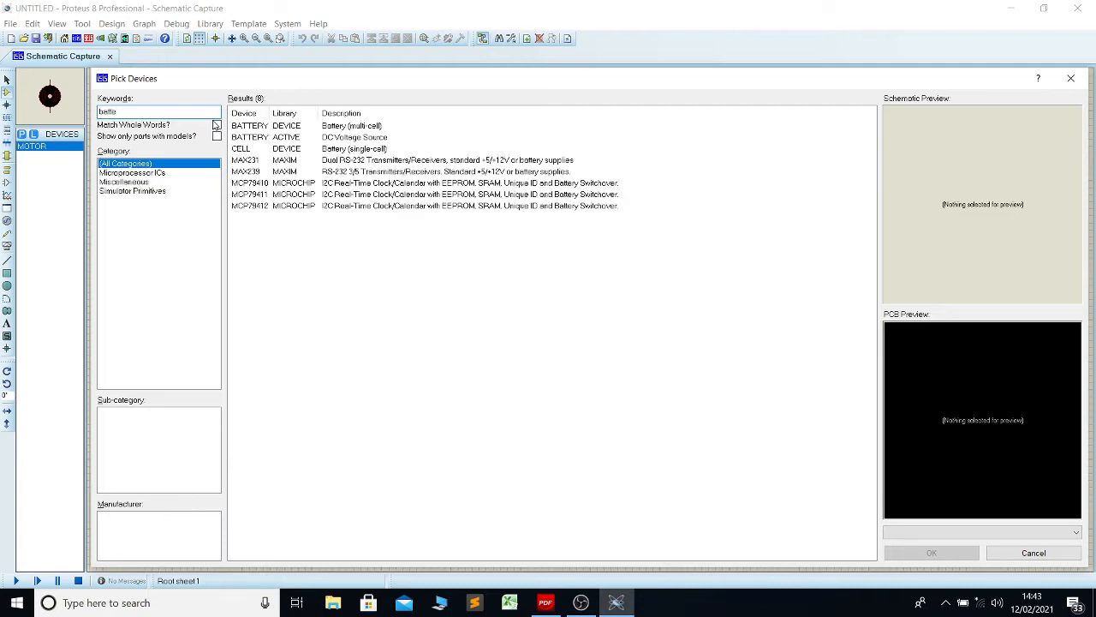
left_click(248, 127)
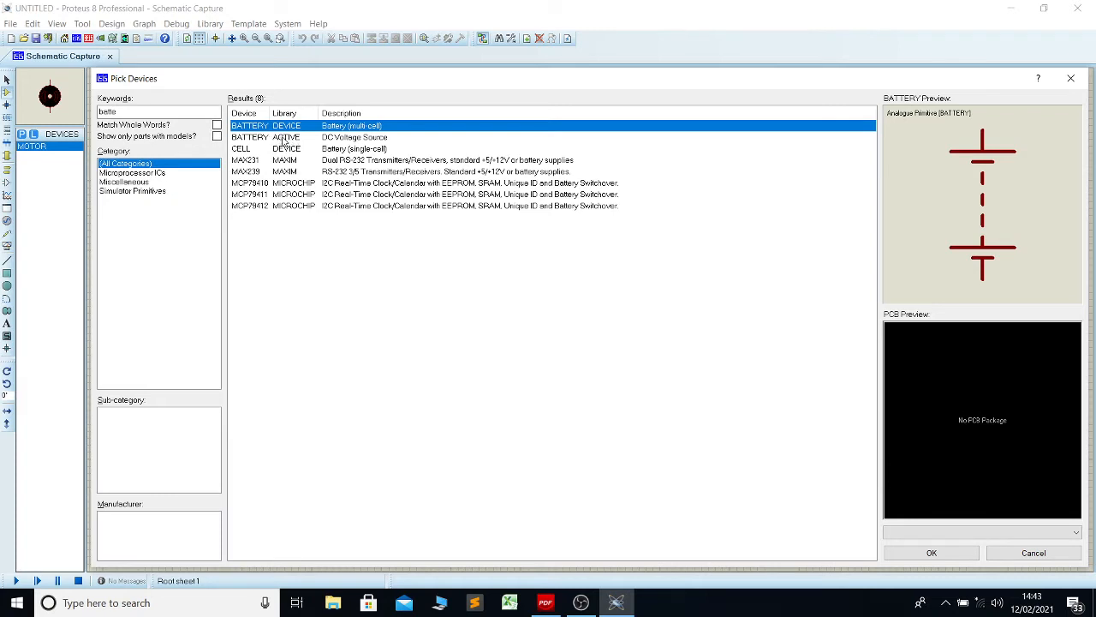
left_click(283, 139)
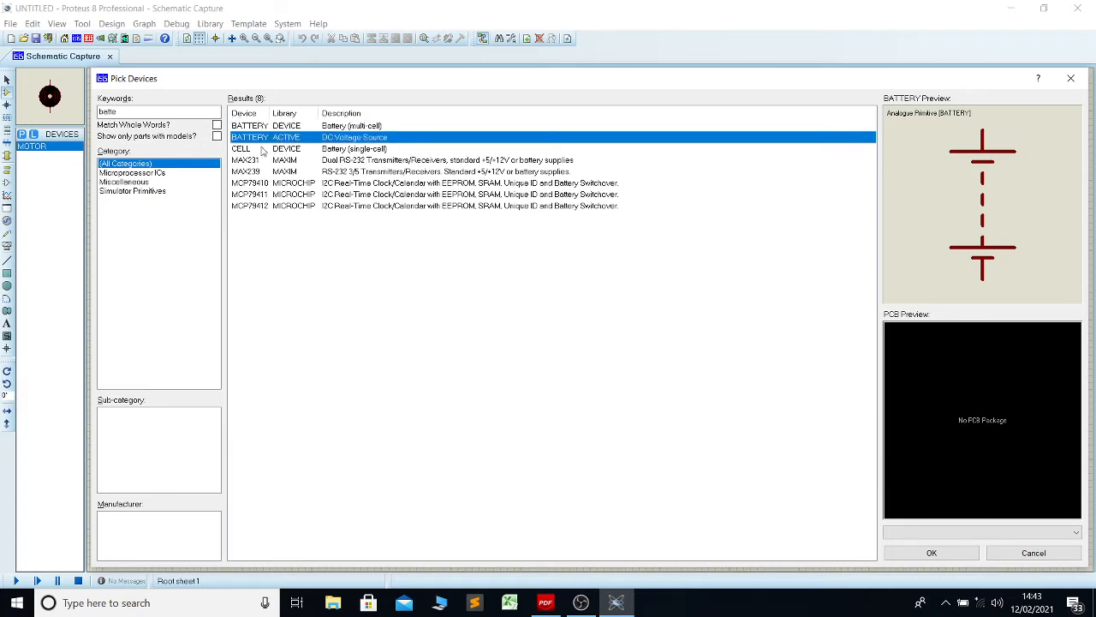
left_click(249, 149)
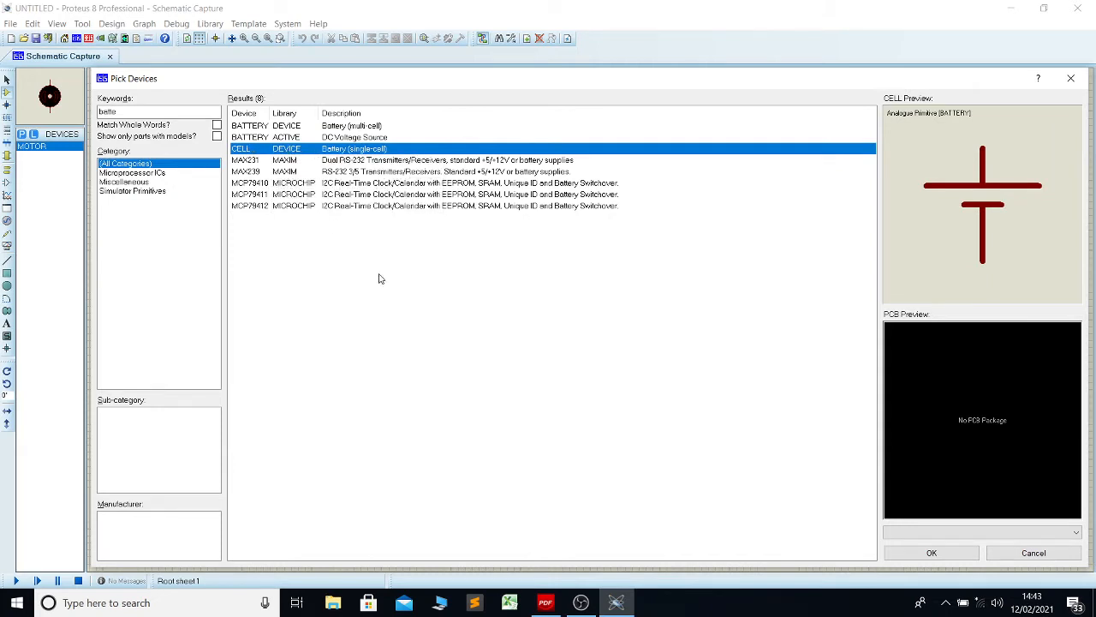
left_click(962, 554)
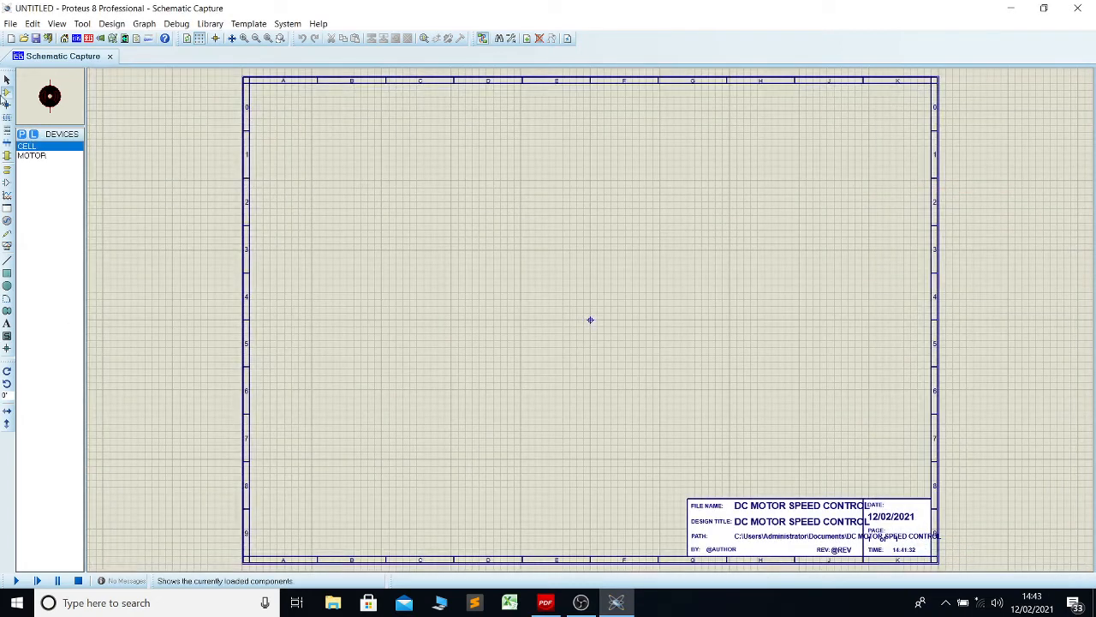
- Search the device library for "pot" and add the variable resistor POT to the device list
left_click(23, 136)
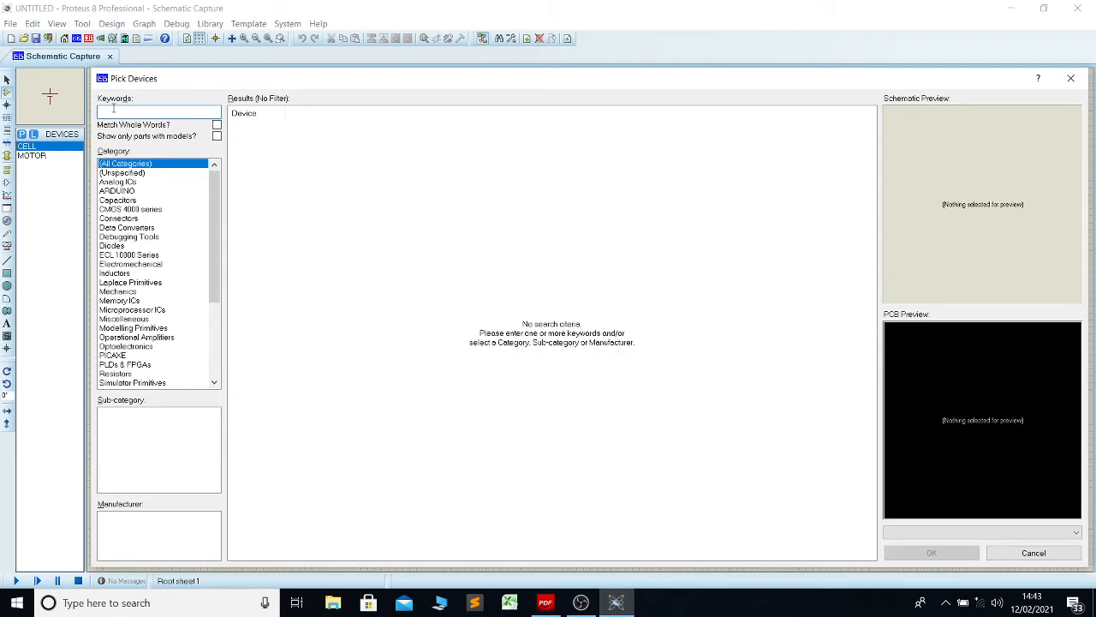
type("pote")
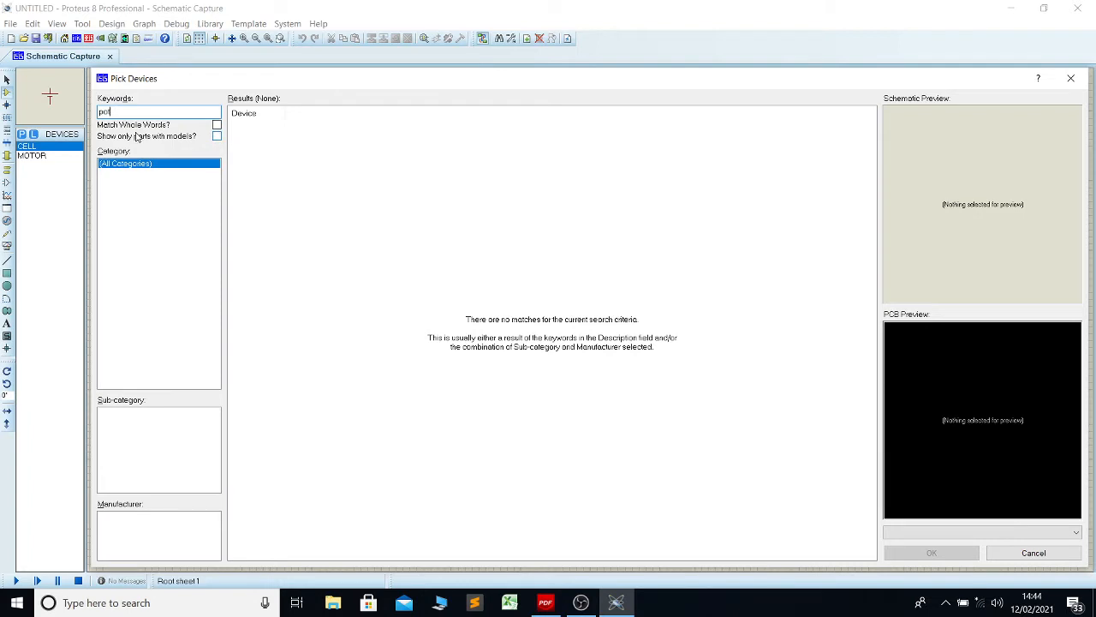
type("t")
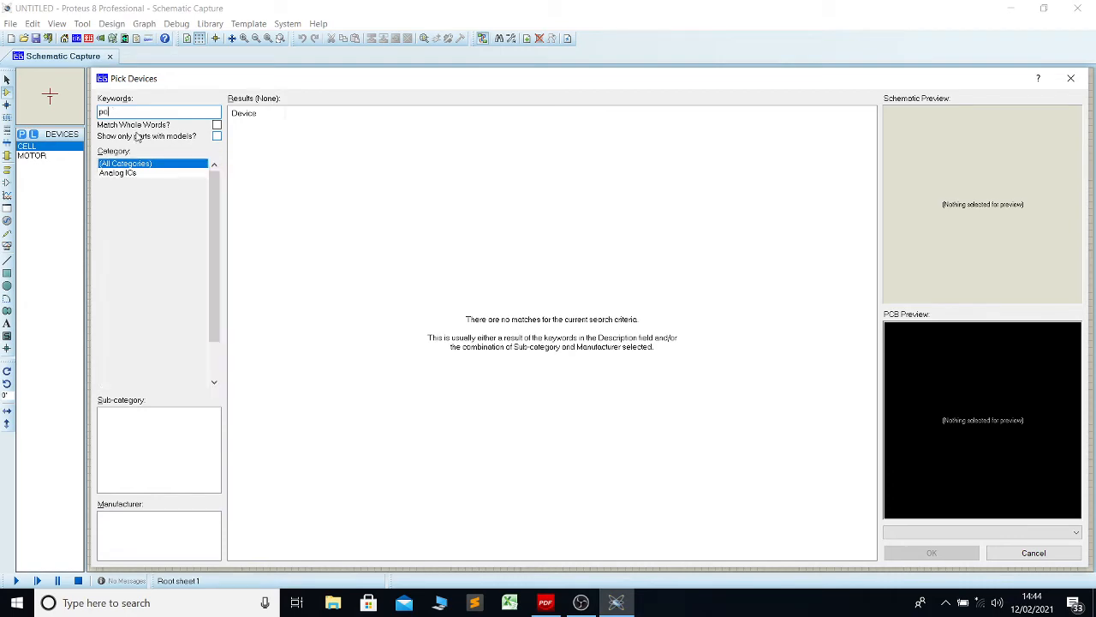
type("t")
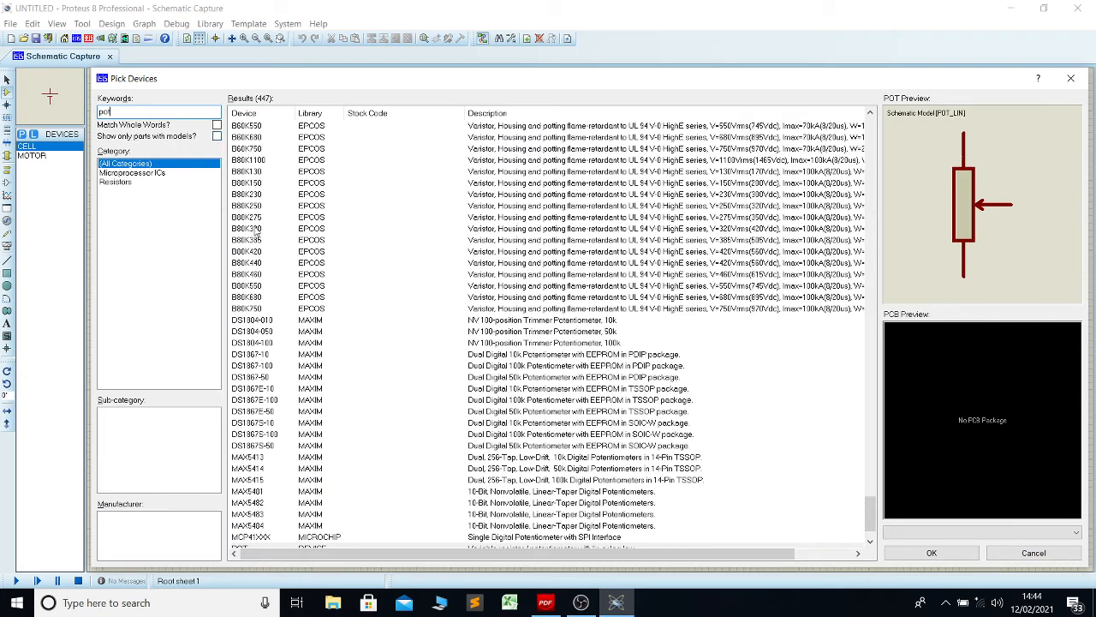
scroll(420, 291, "down", 2)
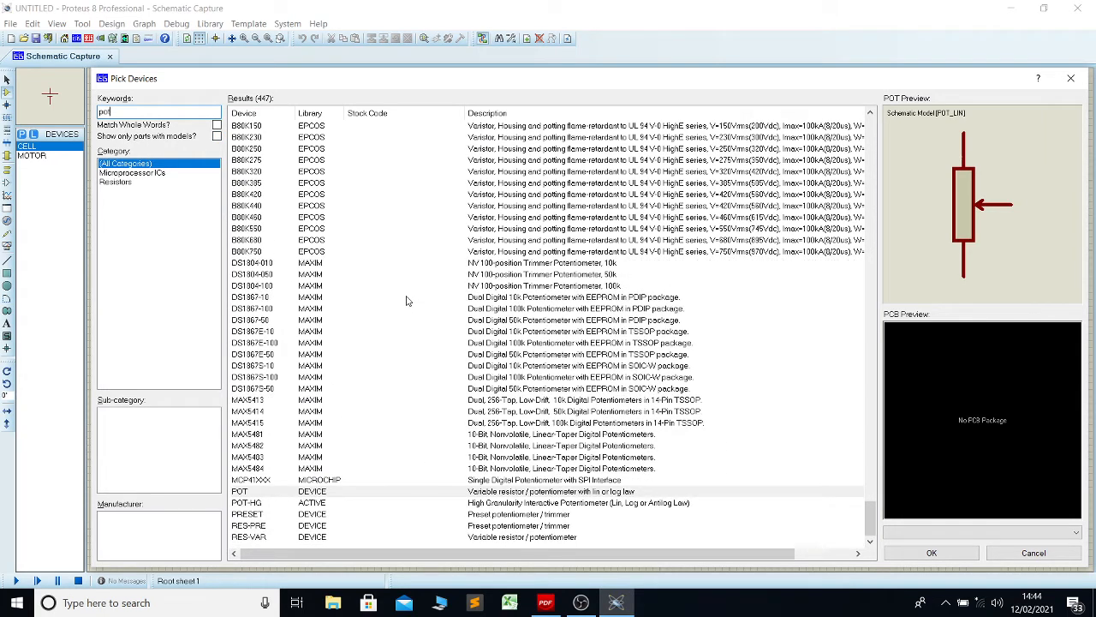
scroll(408, 300, "up", 6)
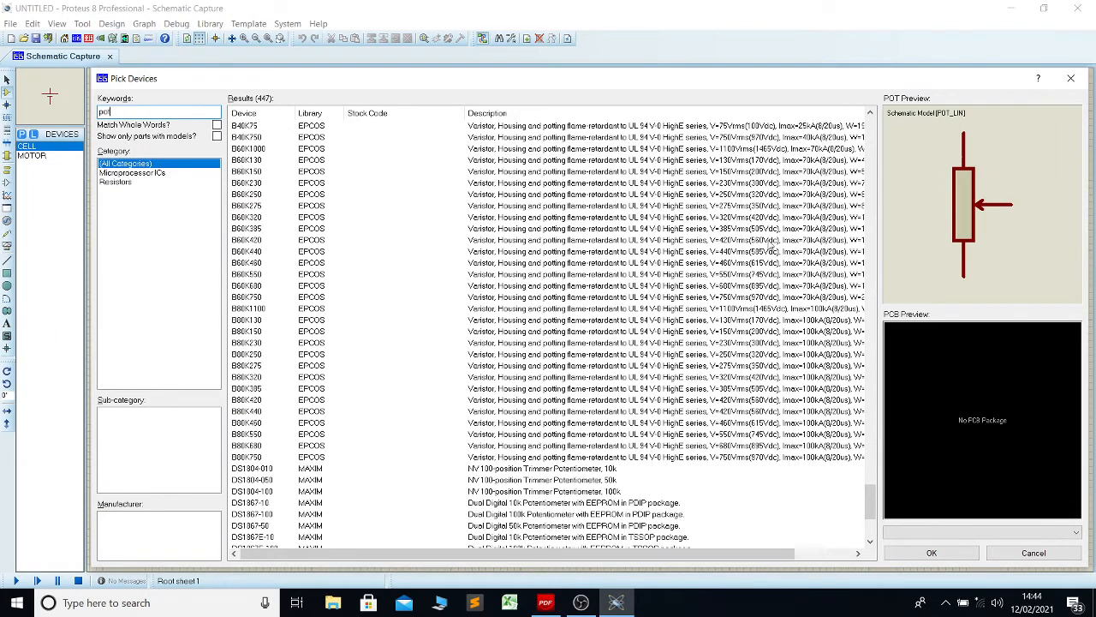
left_click(931, 553)
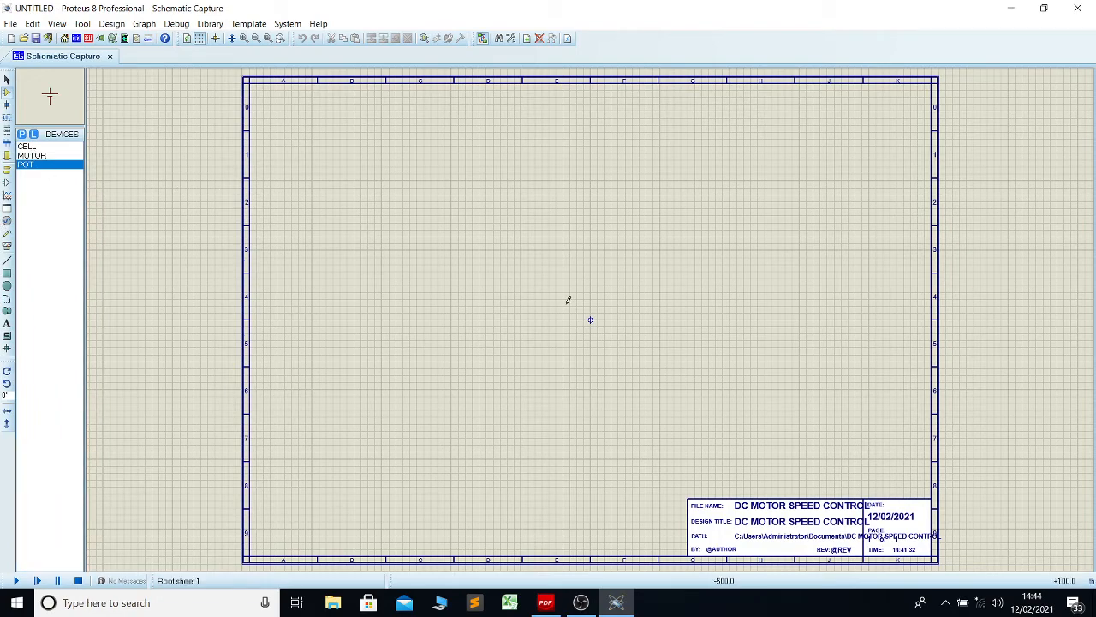
- Place the CELL in the western part of the schematic sheet, around column B, row 4
left_click(27, 146)
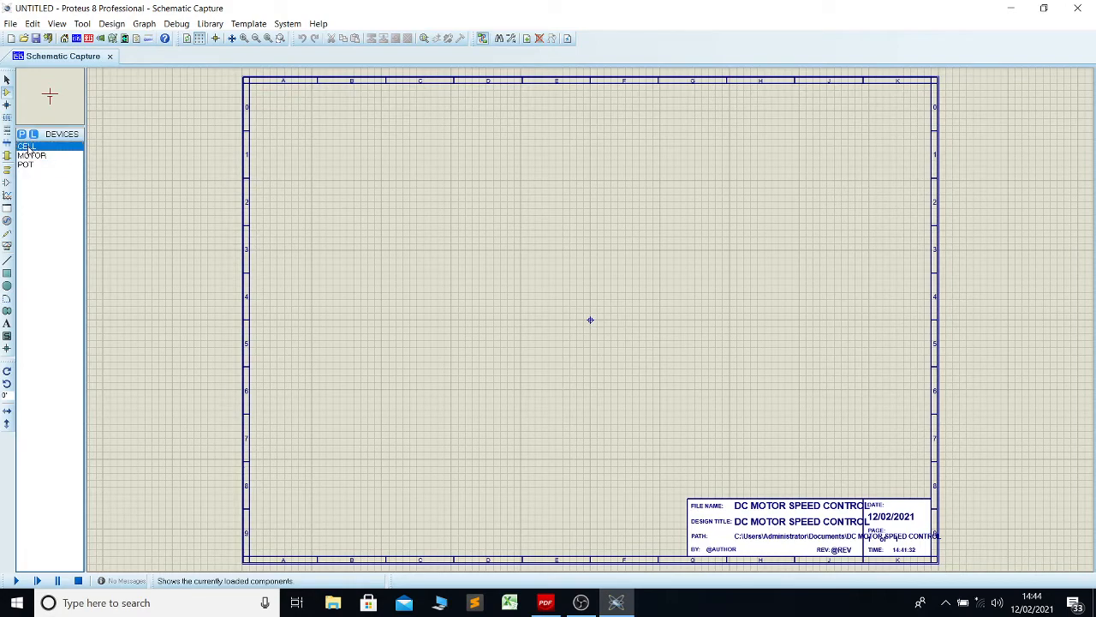
left_click(382, 254)
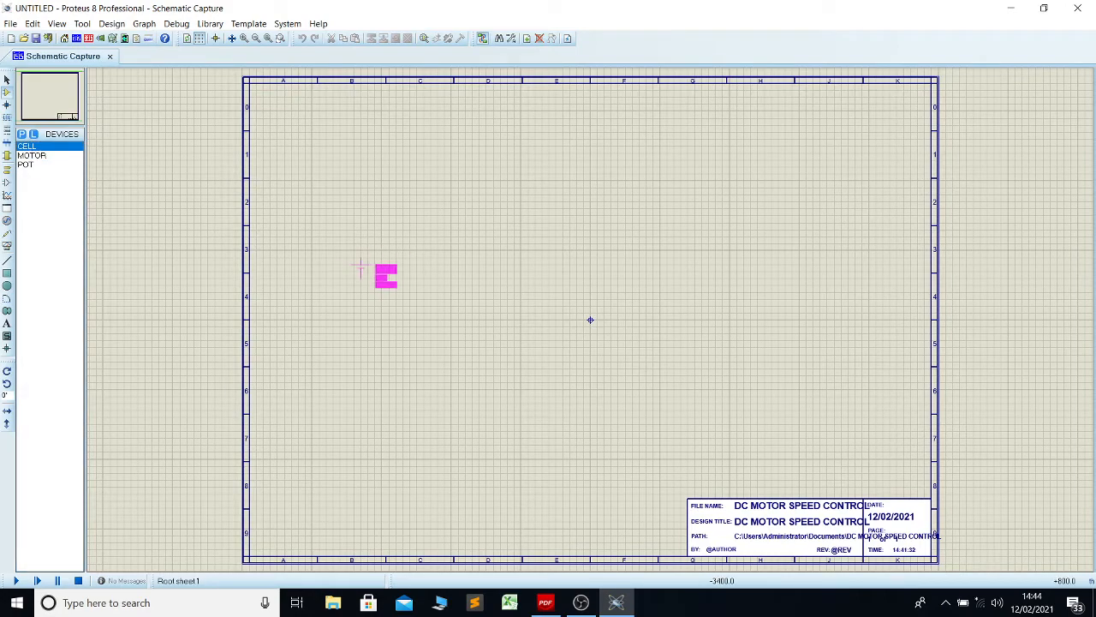
left_click(340, 289)
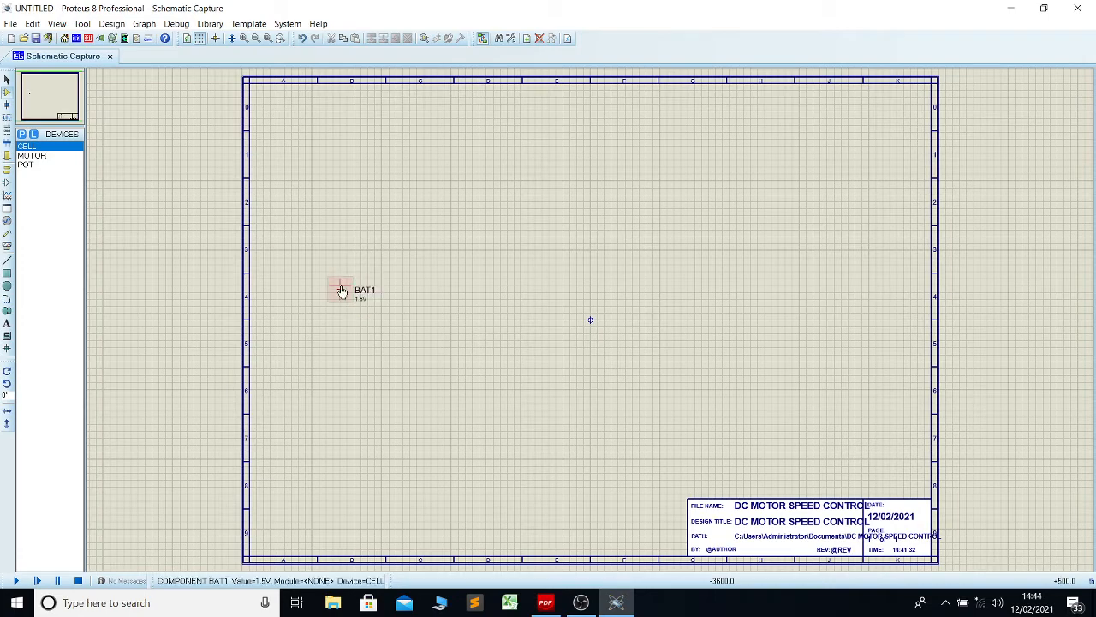
scroll(342, 292, "down", 1)
scroll(425, 299, "up", 1)
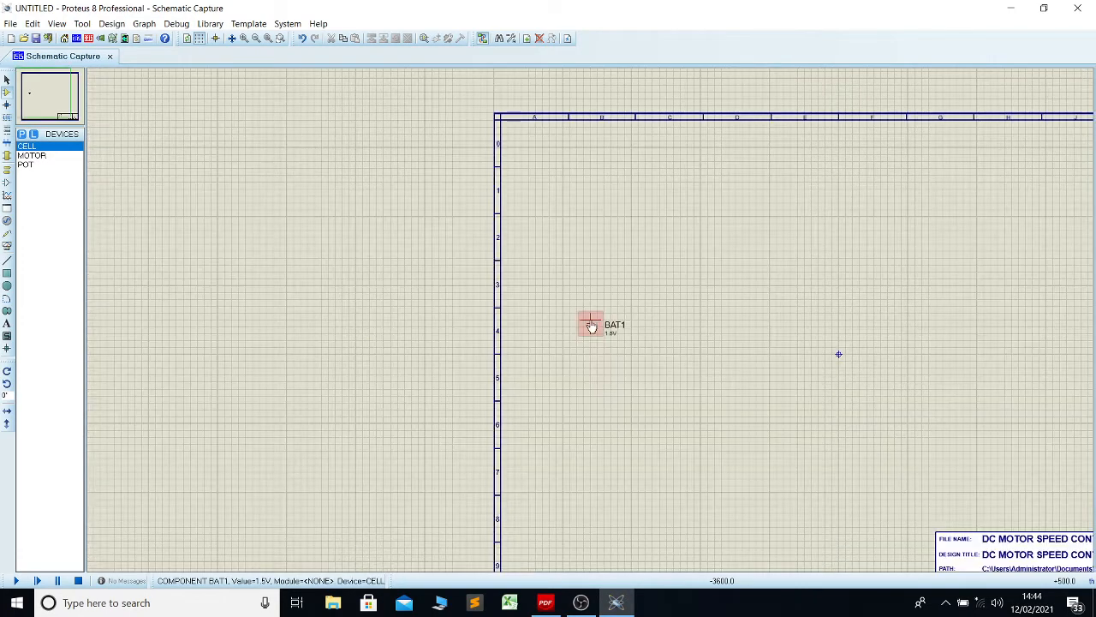
scroll(595, 329, "up", 1)
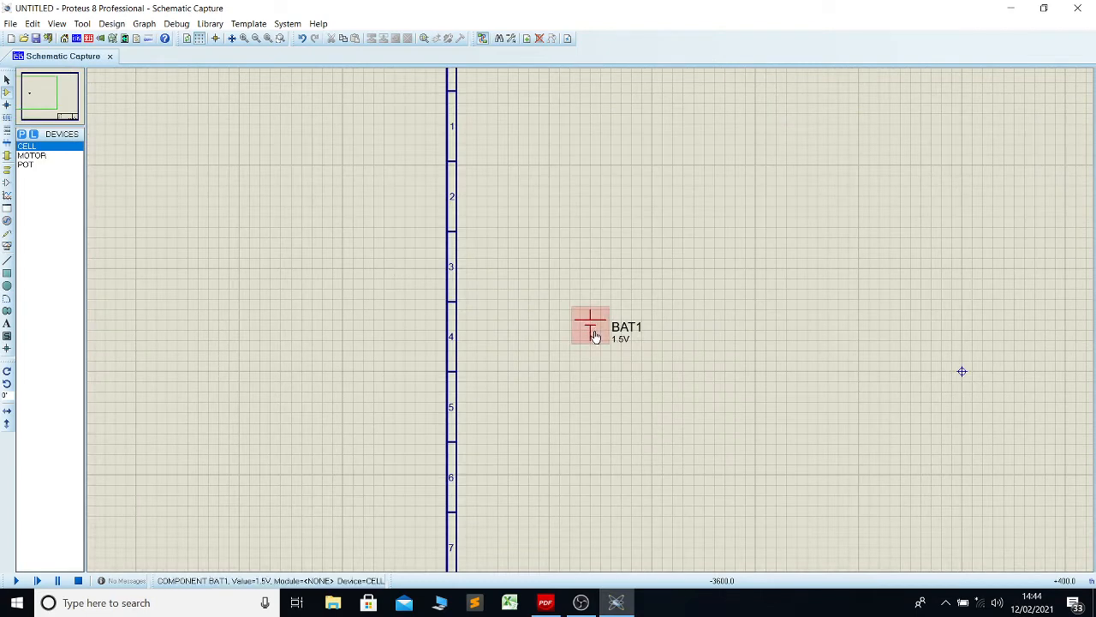
left_click_drag(810, 400, 1084, 379)
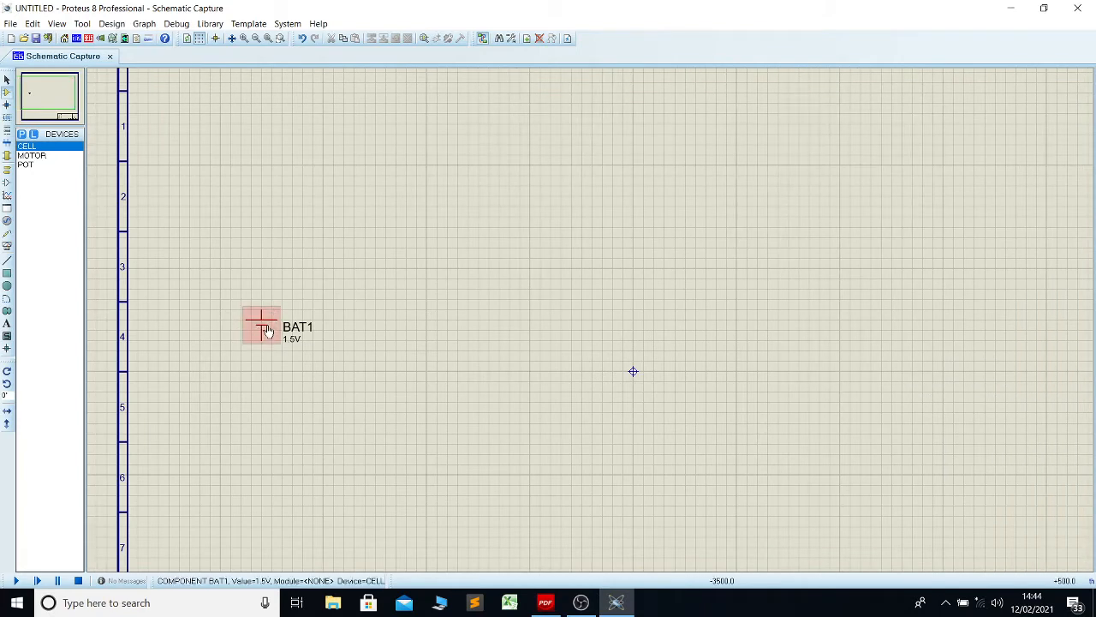
- Place the POT above and to the right of the cell, rotated clockwise to lie horizontally, and shift the cell slightly down
left_click(25, 166)
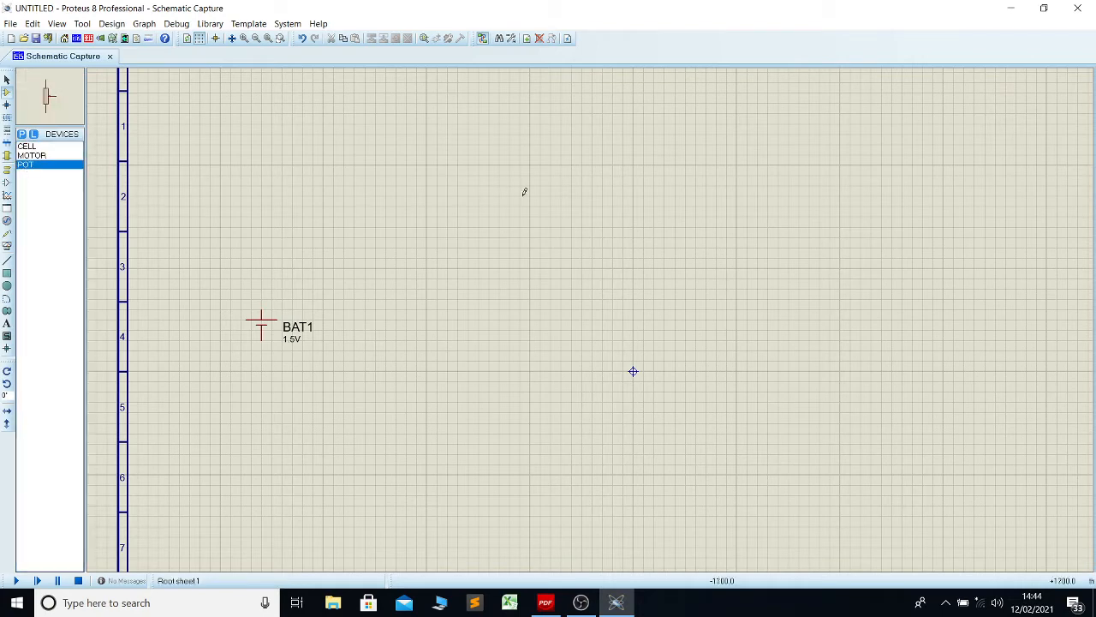
left_click(592, 212)
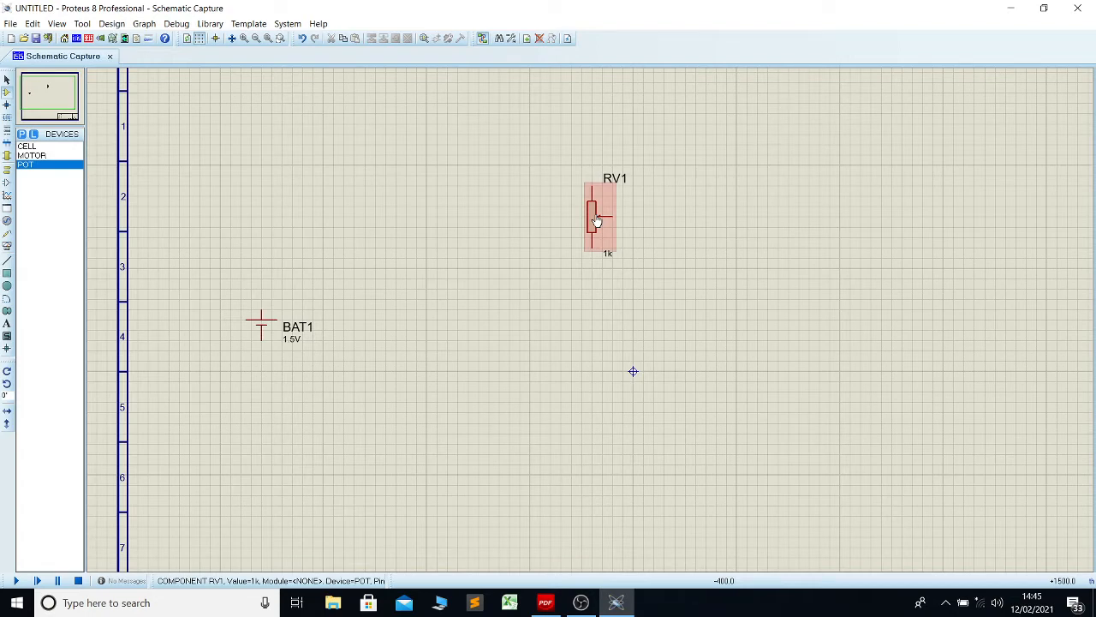
right_click(597, 218)
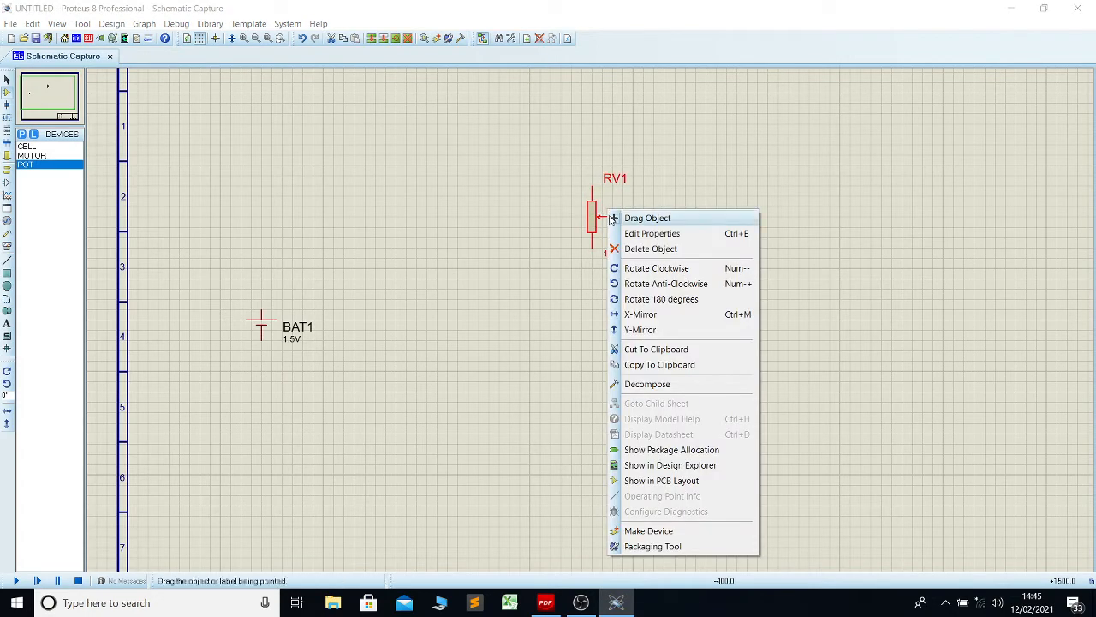
left_click(645, 272)
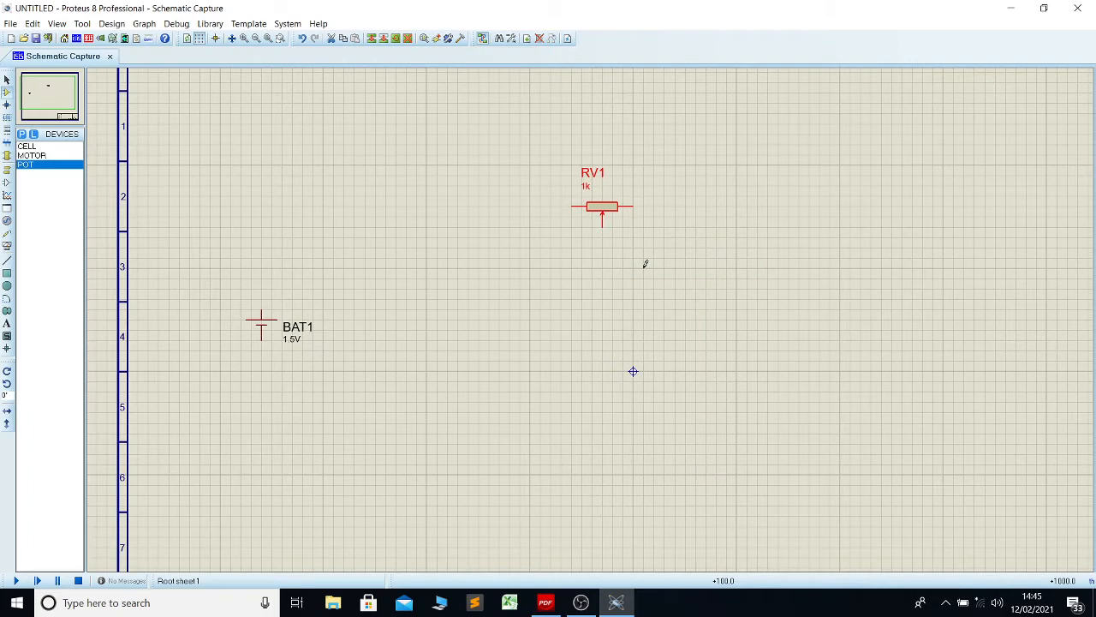
left_click_drag(590, 222, 495, 273)
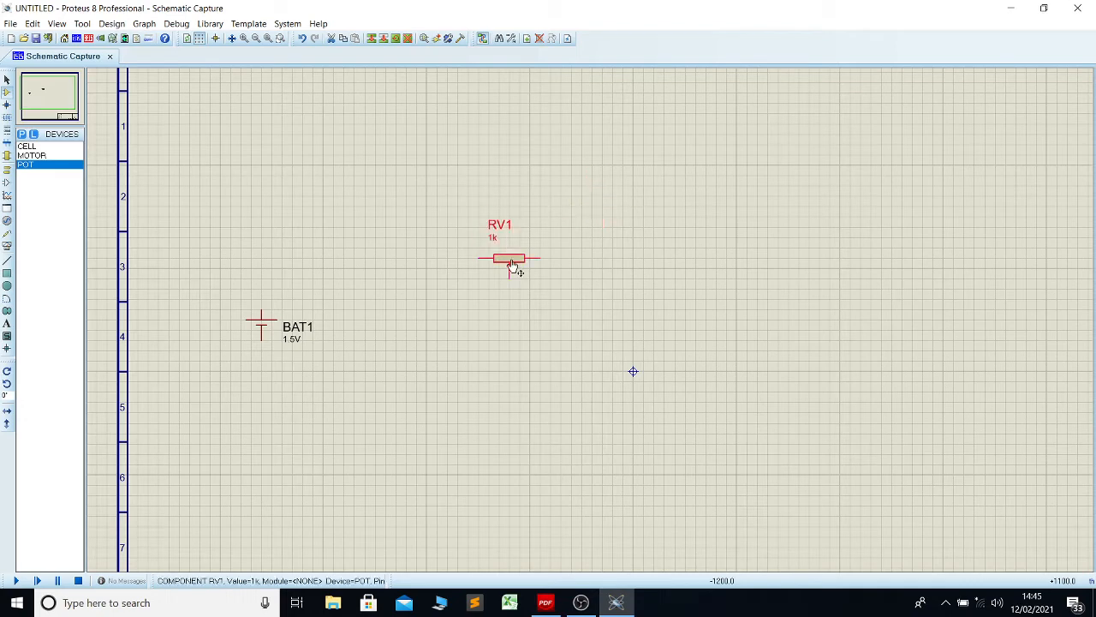
mouse_move(265, 333)
left_mouse_down()
mouse_move(274, 356)
mouse_move(264, 352)
left_mouse_up()
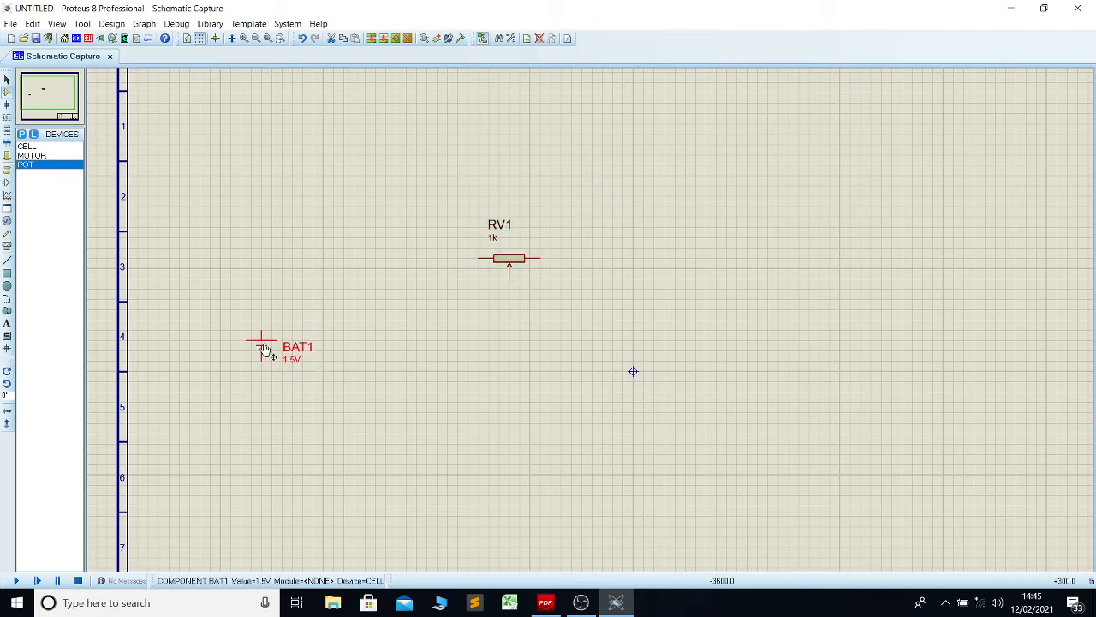
- Place the MOTOR to the right of the potentiometer, level with the cell, and move the potentiometer slightly down toward the cell
left_click(25, 156)
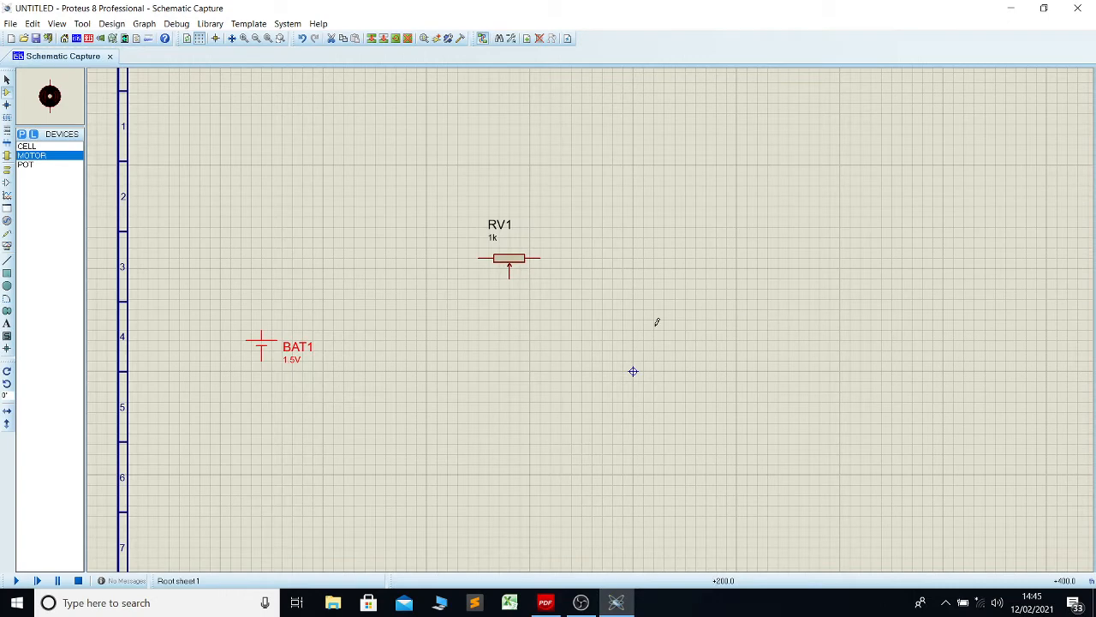
left_click(703, 319)
left_click(703, 320)
left_click(705, 320)
left_click(703, 326)
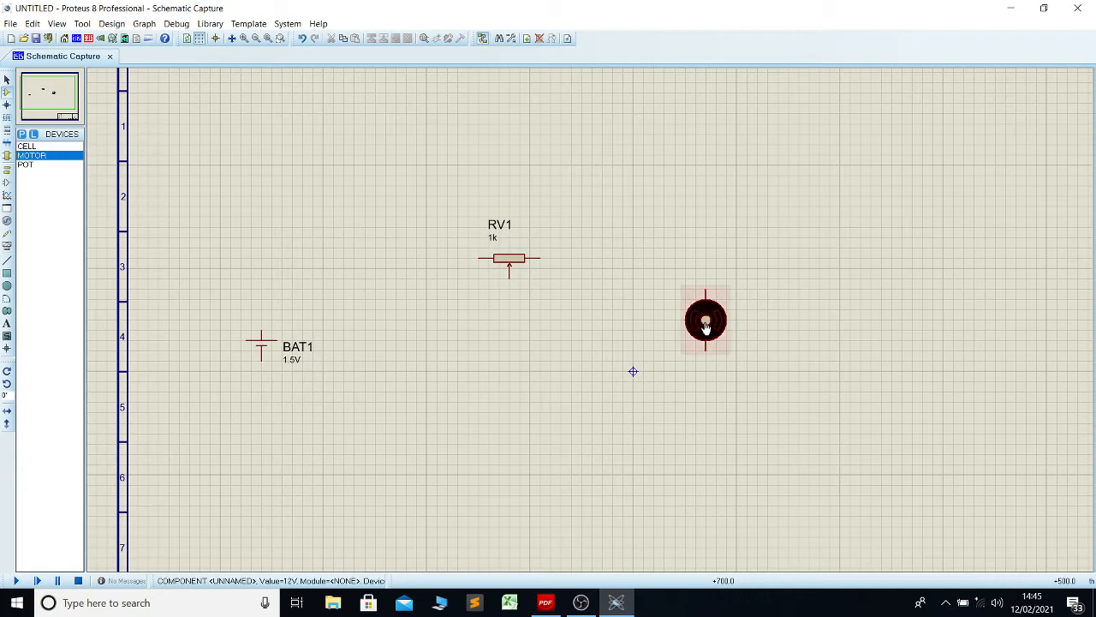
left_click_drag(708, 334, 737, 353)
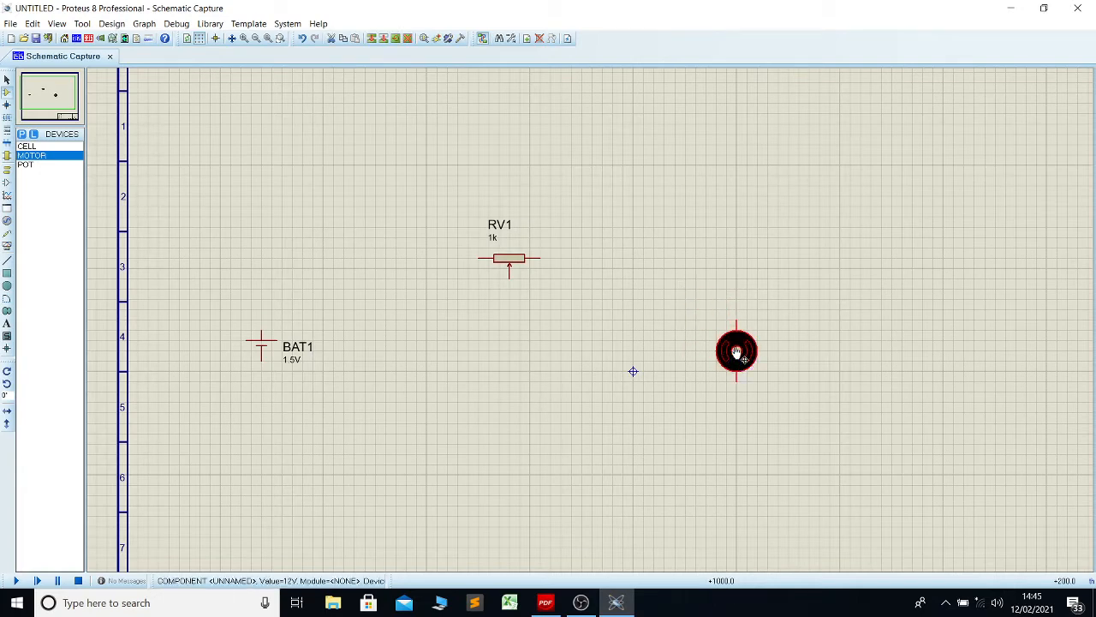
left_click(506, 269)
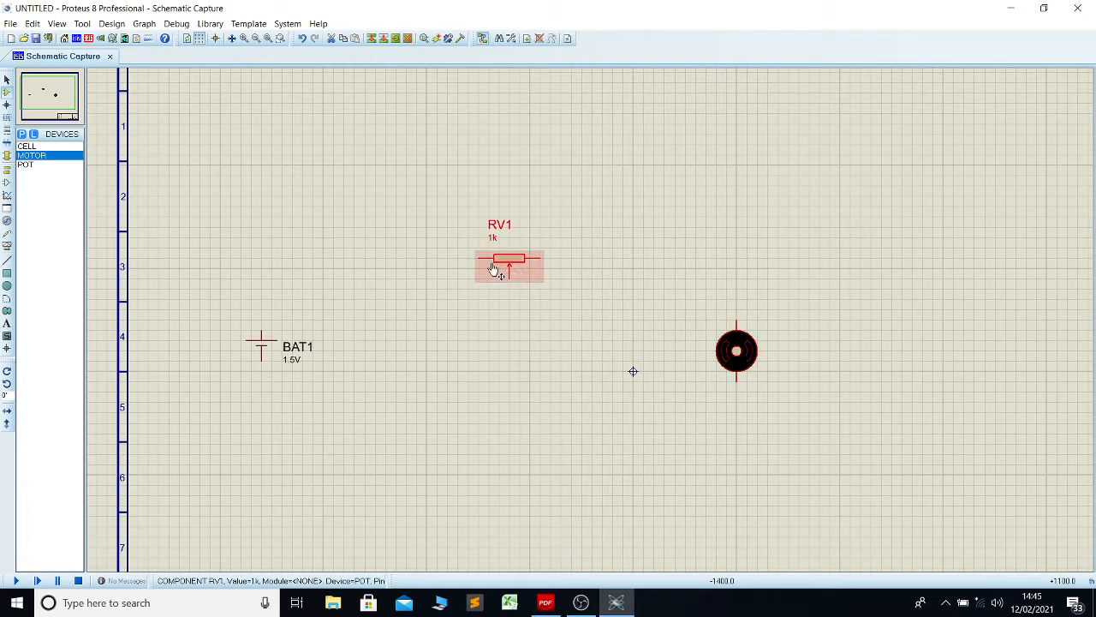
mouse_move(505, 269)
left_mouse_down()
mouse_move(484, 267)
mouse_move(492, 272)
left_mouse_up()
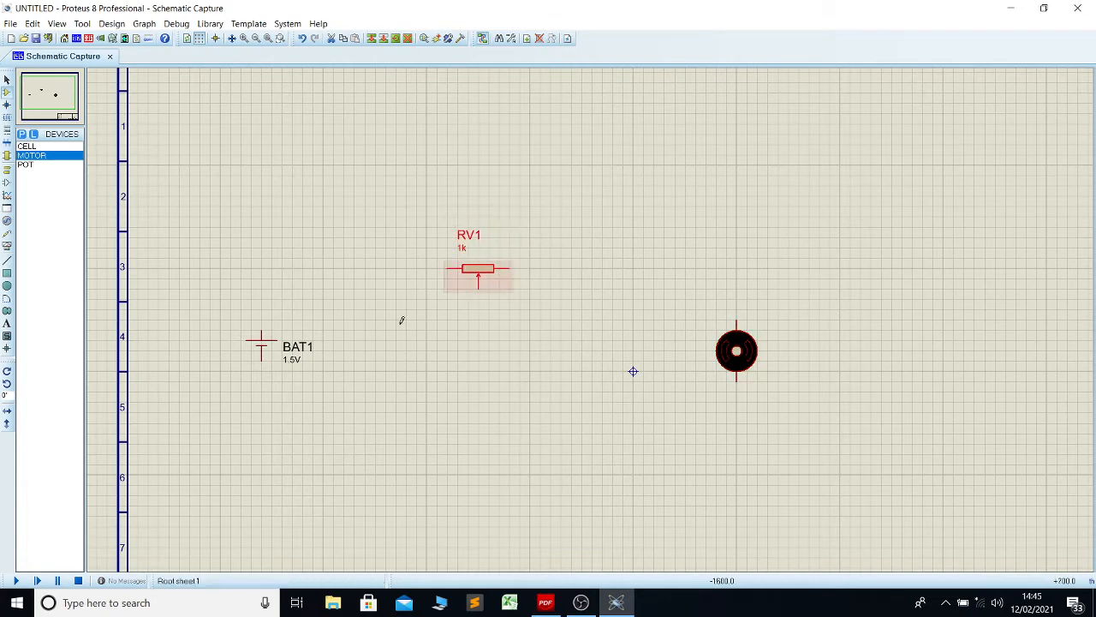
- Wire the cell's upper terminal to the potentiometer's left pin and its lower terminal to the motor's lower pin
left_click(264, 326)
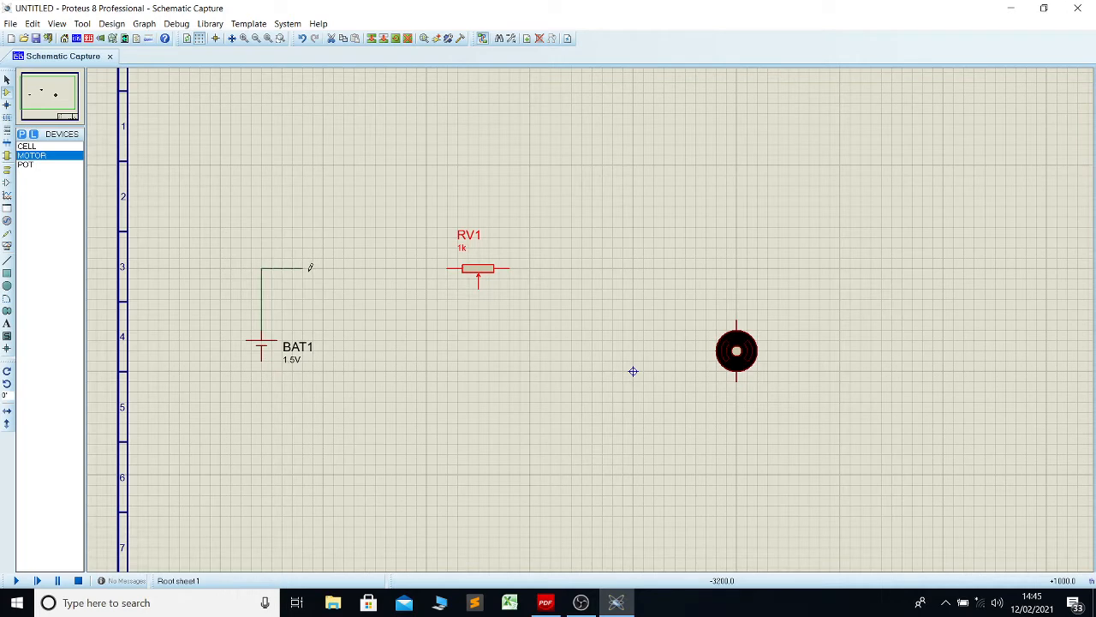
left_click(446, 266)
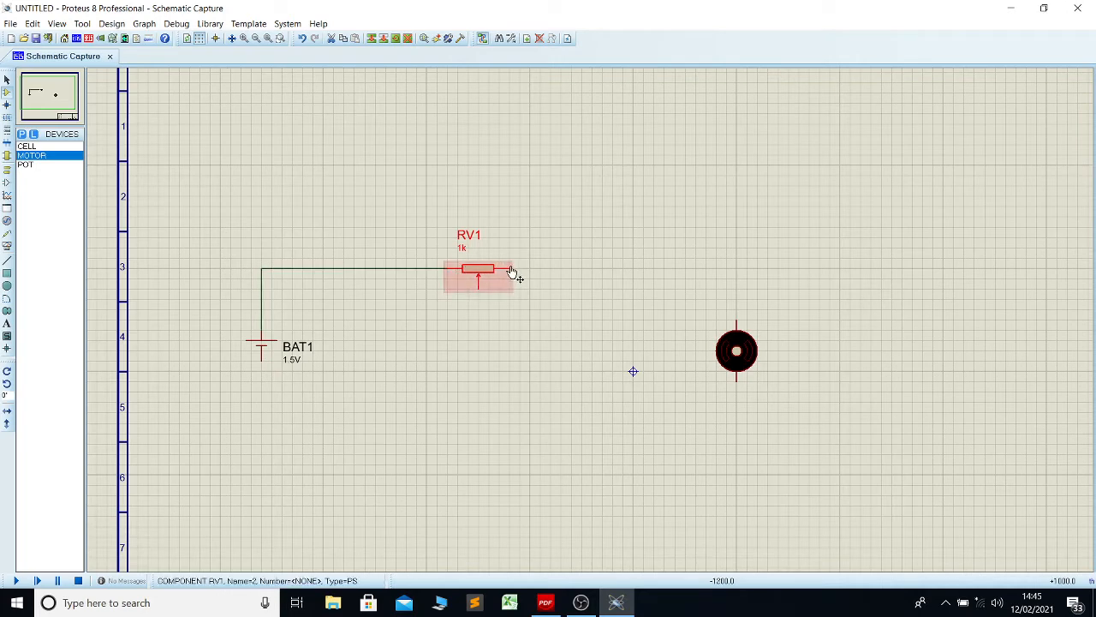
left_click(262, 358)
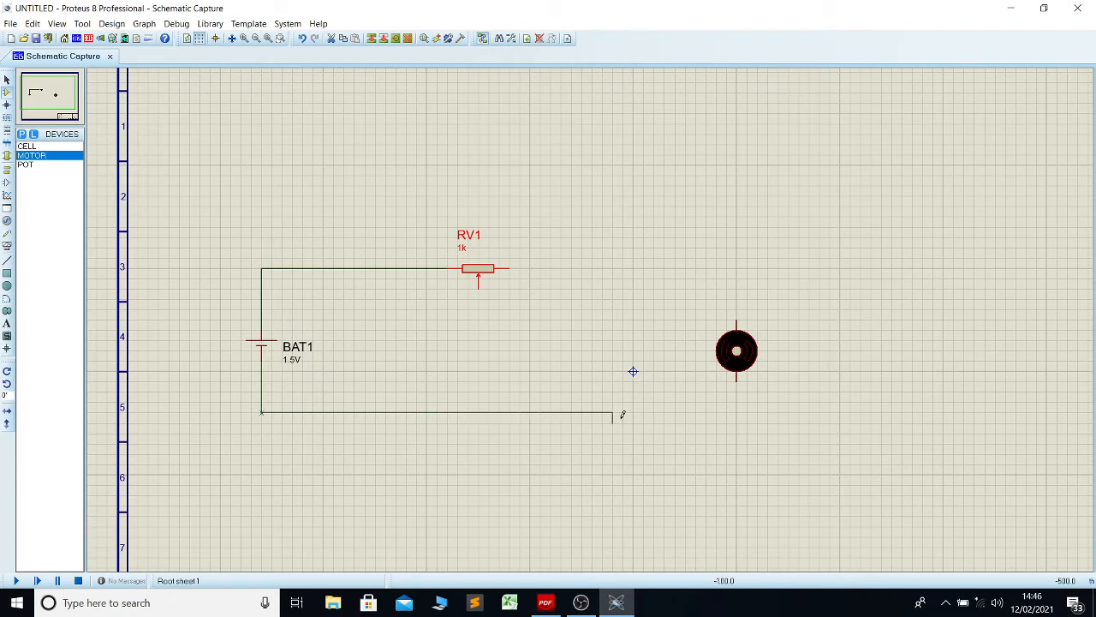
left_click(738, 386)
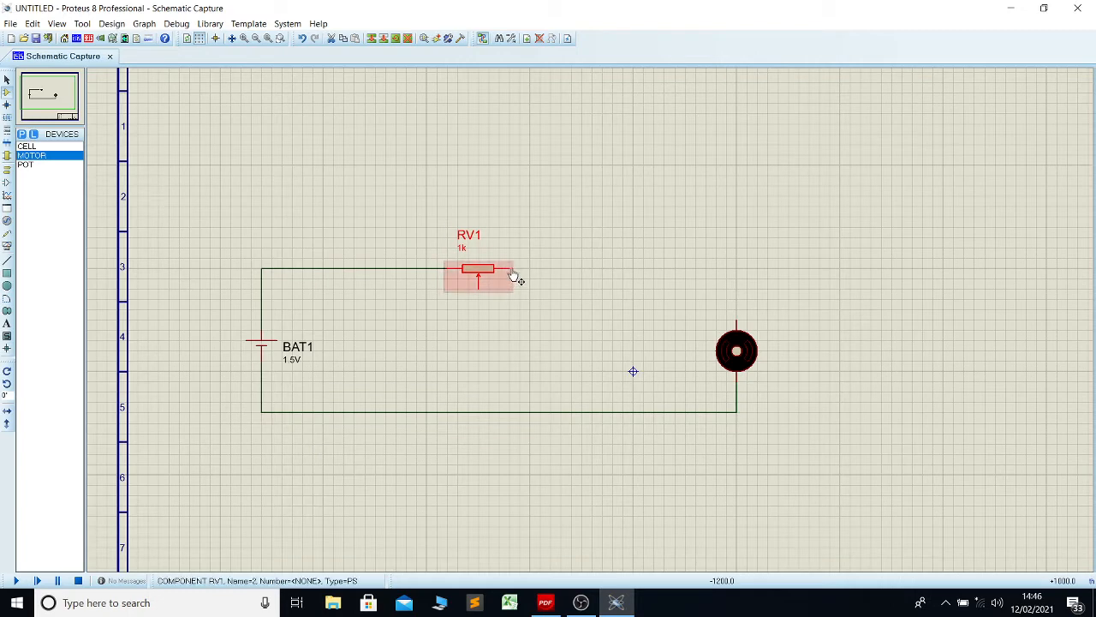
- Wire the motor's upper pin to the potentiometer's right pin and connect the potentiometer's wiper to that same wire
left_click(737, 318)
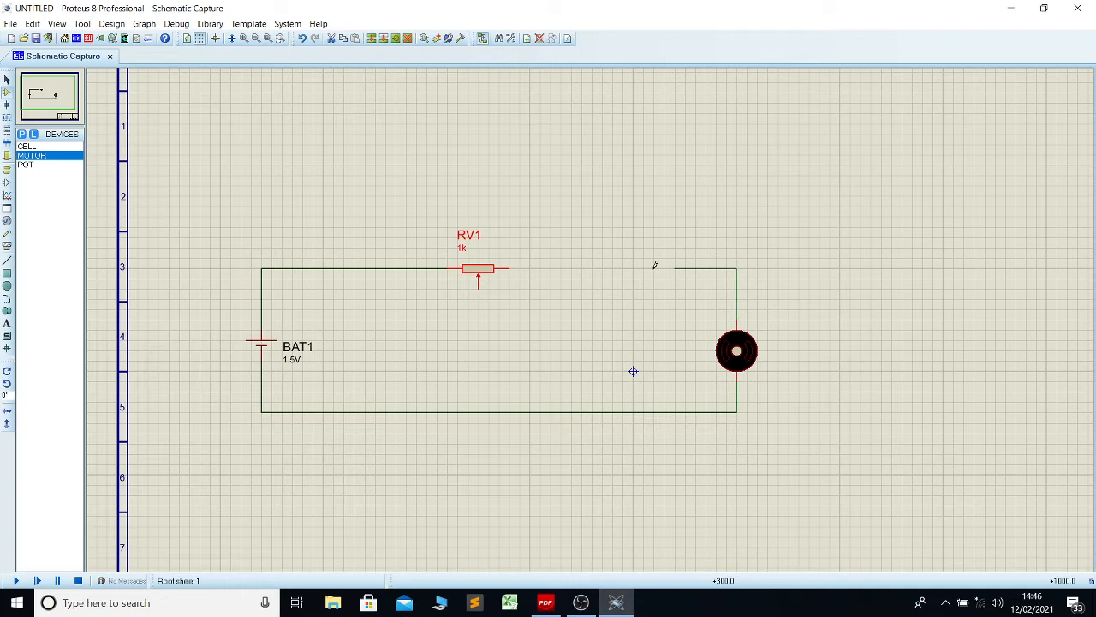
left_click(511, 267)
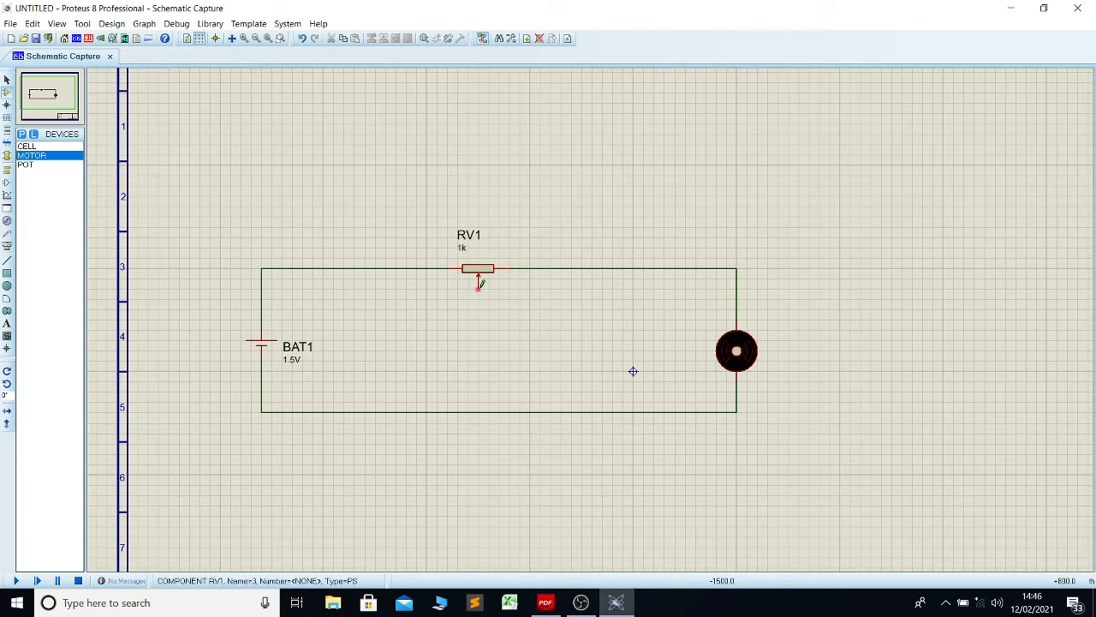
left_click(479, 287)
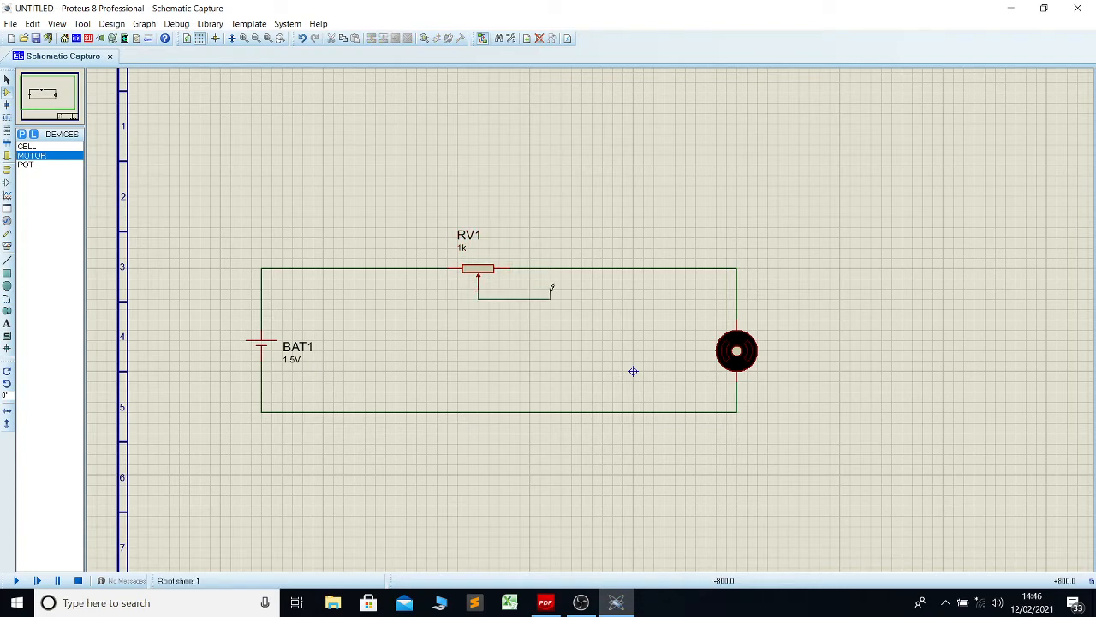
left_click(551, 268)
- Set the voltage of the cell BAT1 to 9V in its component properties
right_click(263, 349)
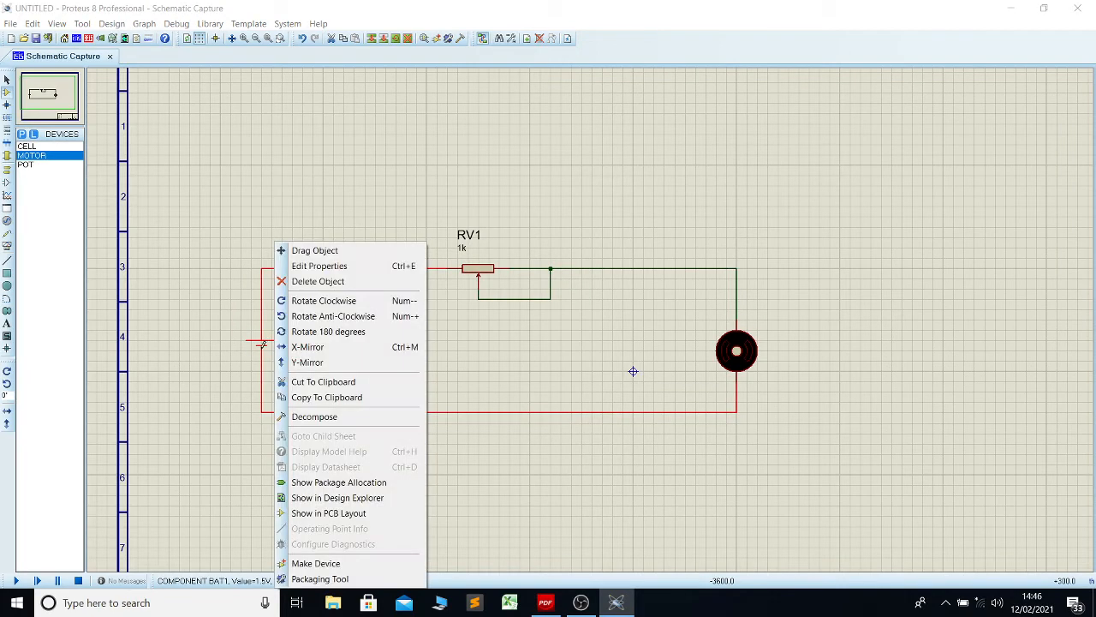
left_click(240, 360)
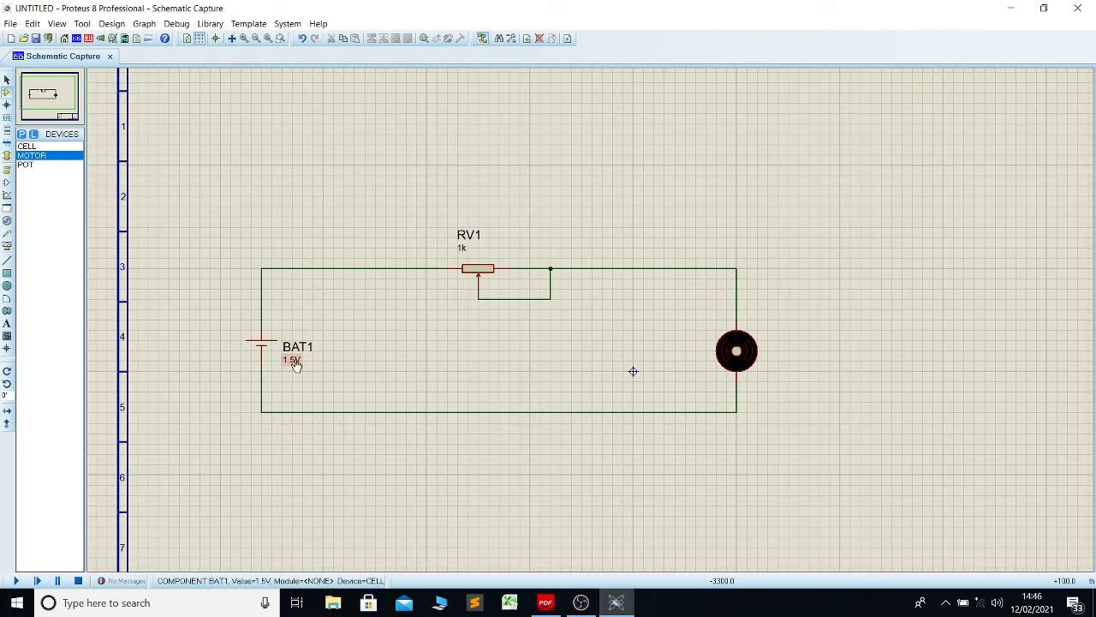
right_click(293, 362)
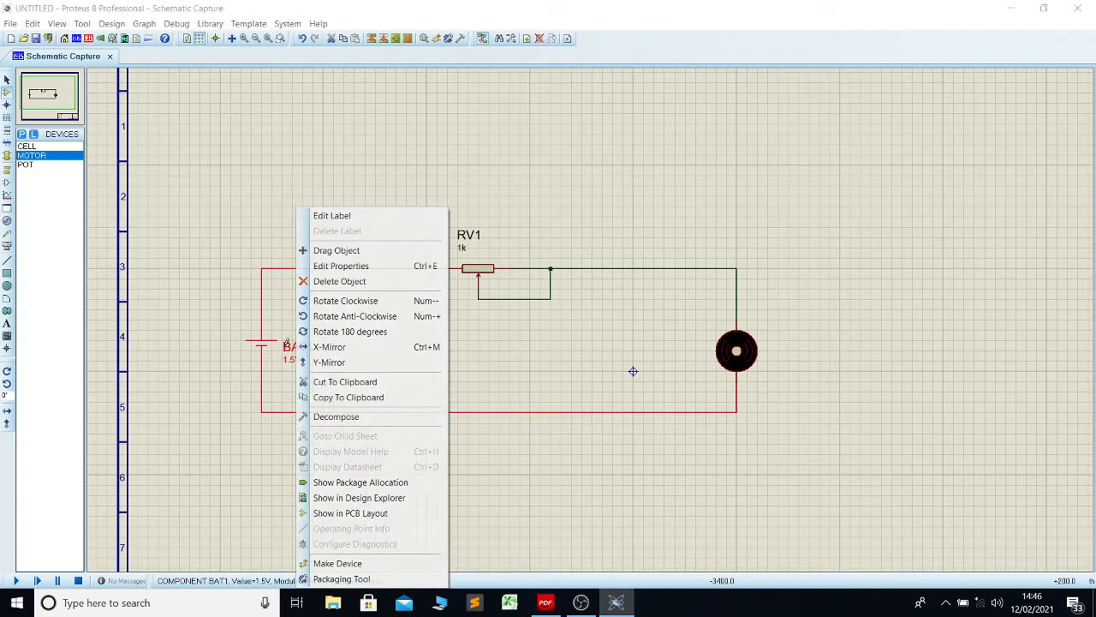
left_click(333, 267)
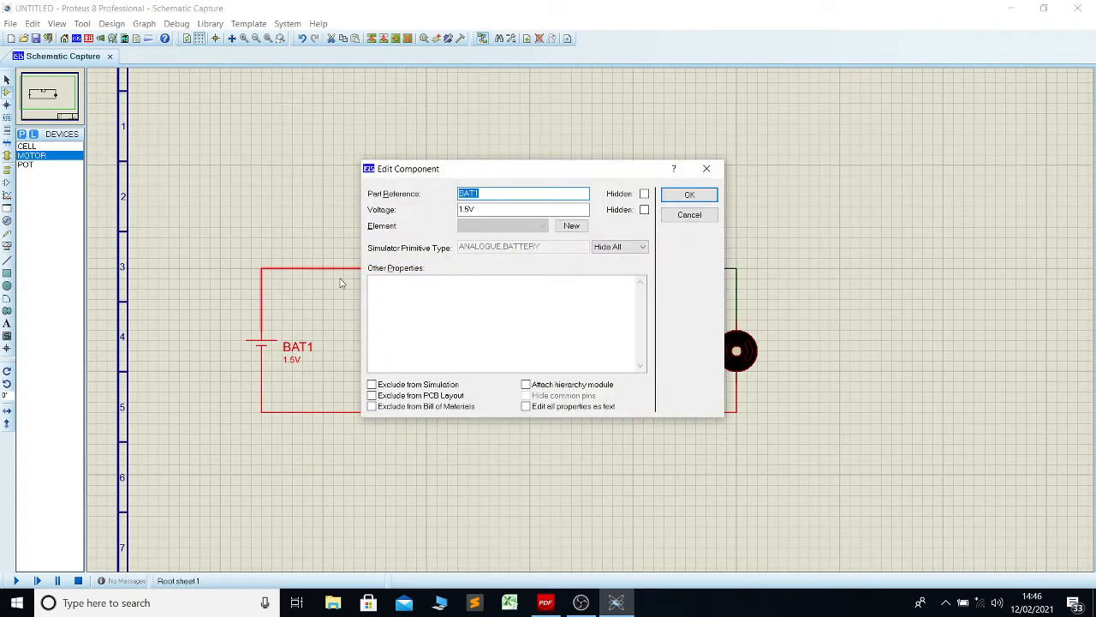
left_click(490, 209)
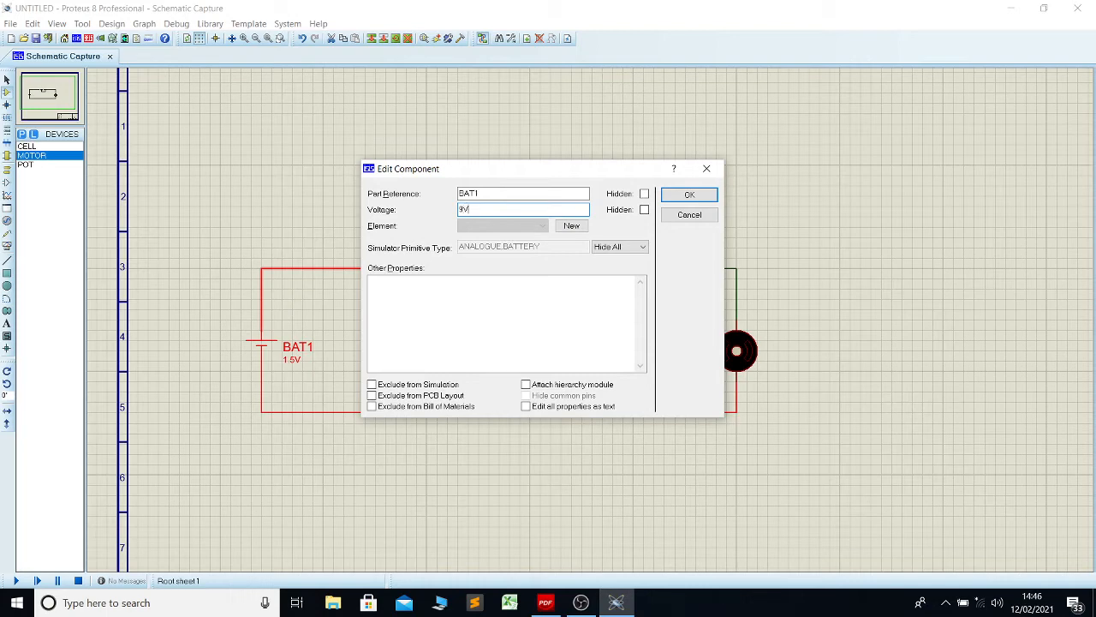
left_click(671, 194)
left_click(197, 395)
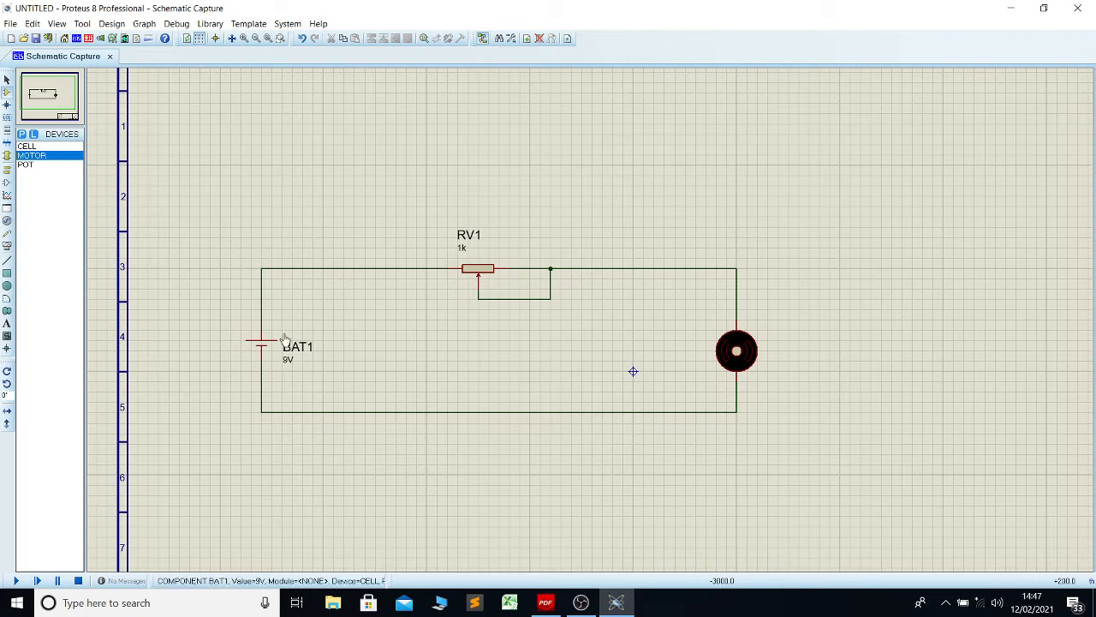
- Place a GROUND terminal below the middle of the circuit's lower wire and wire it up to that wire
left_click(7, 171)
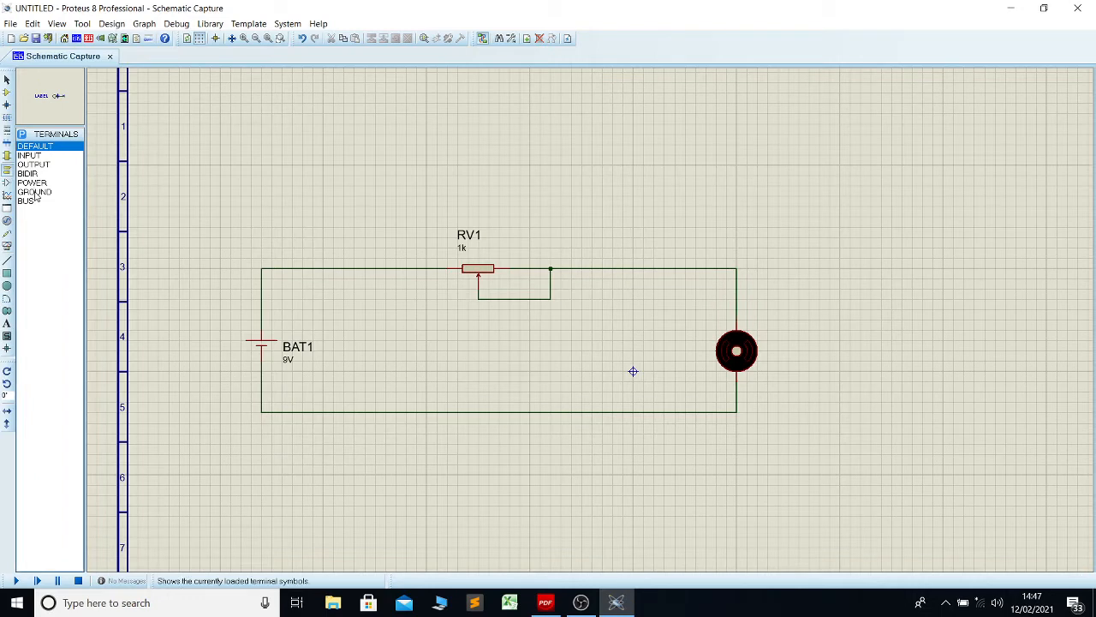
left_click(35, 192)
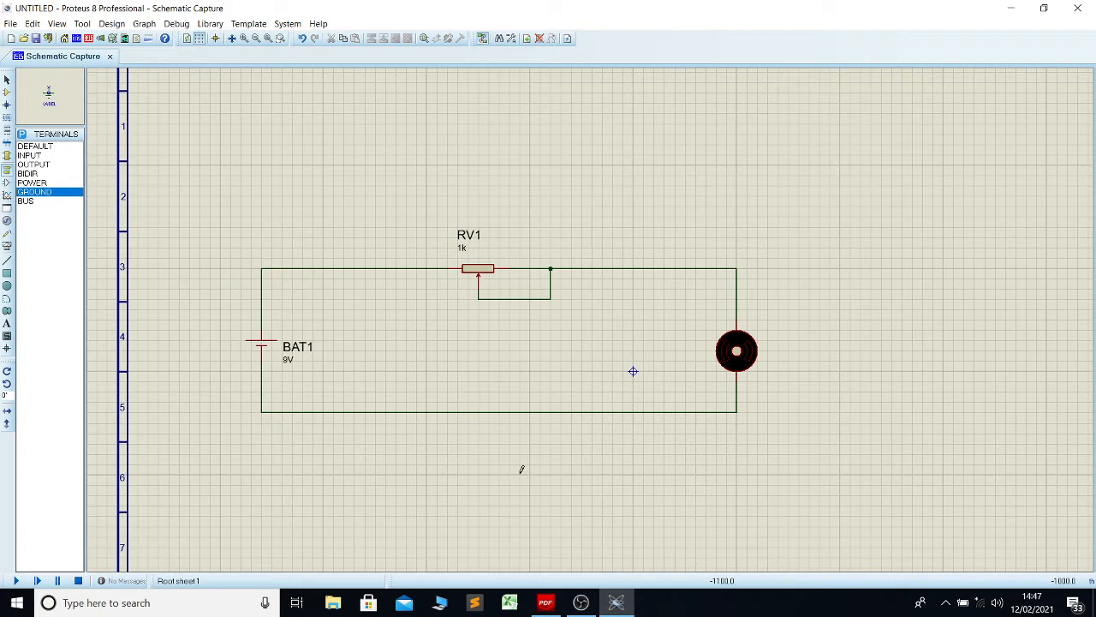
left_click(520, 471)
left_click(520, 472)
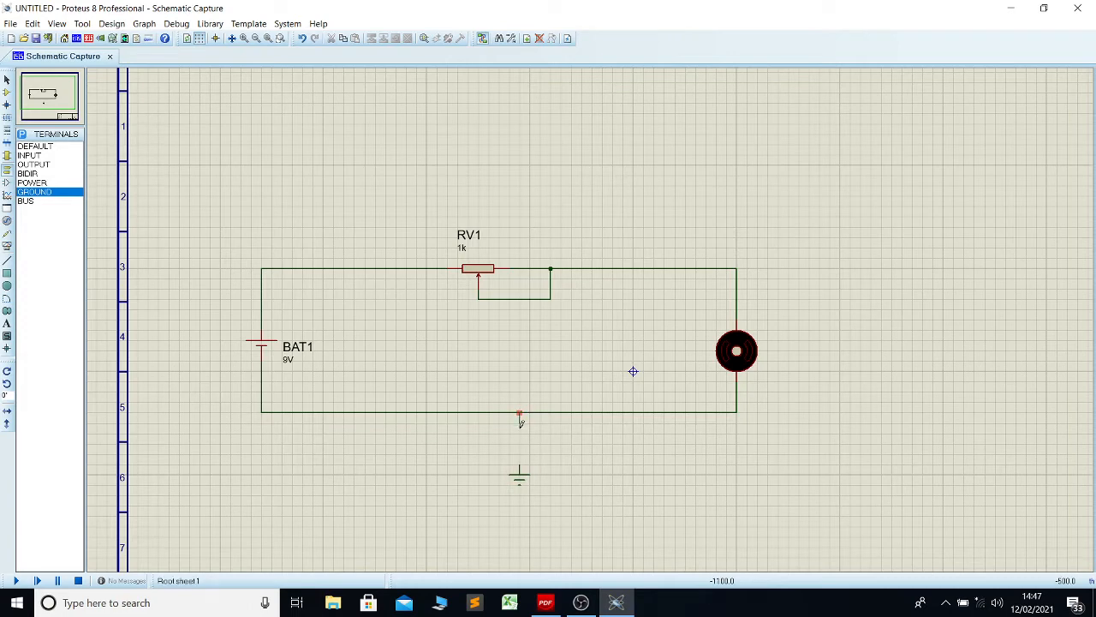
left_click(521, 469)
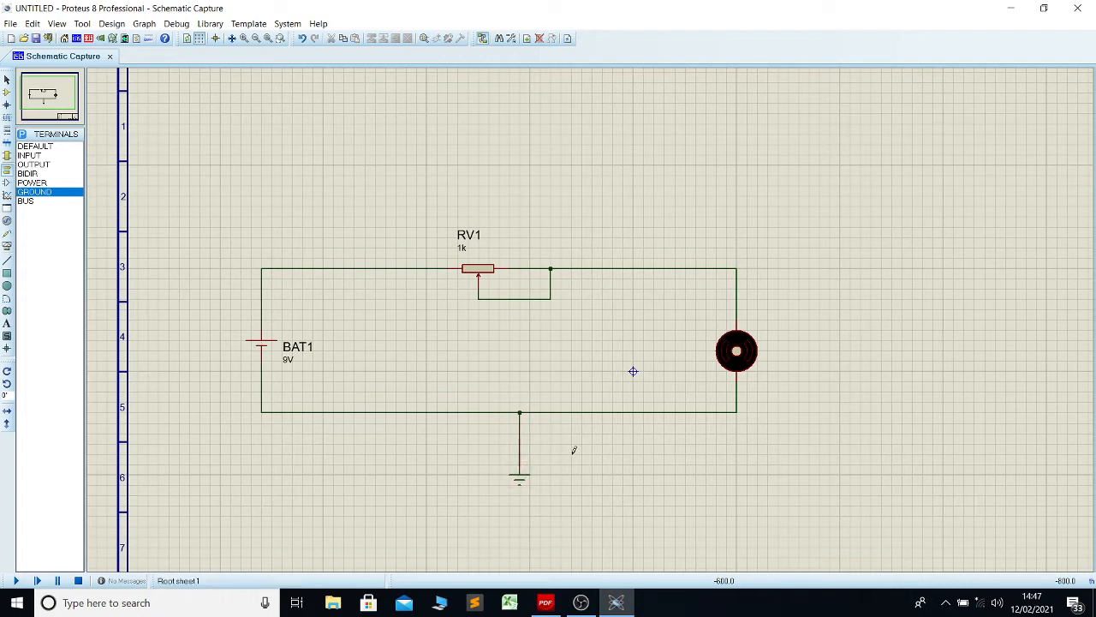
- Review the motor's nominal voltage, nominal revs and load resistance in its component properties without changing them
right_click(741, 361)
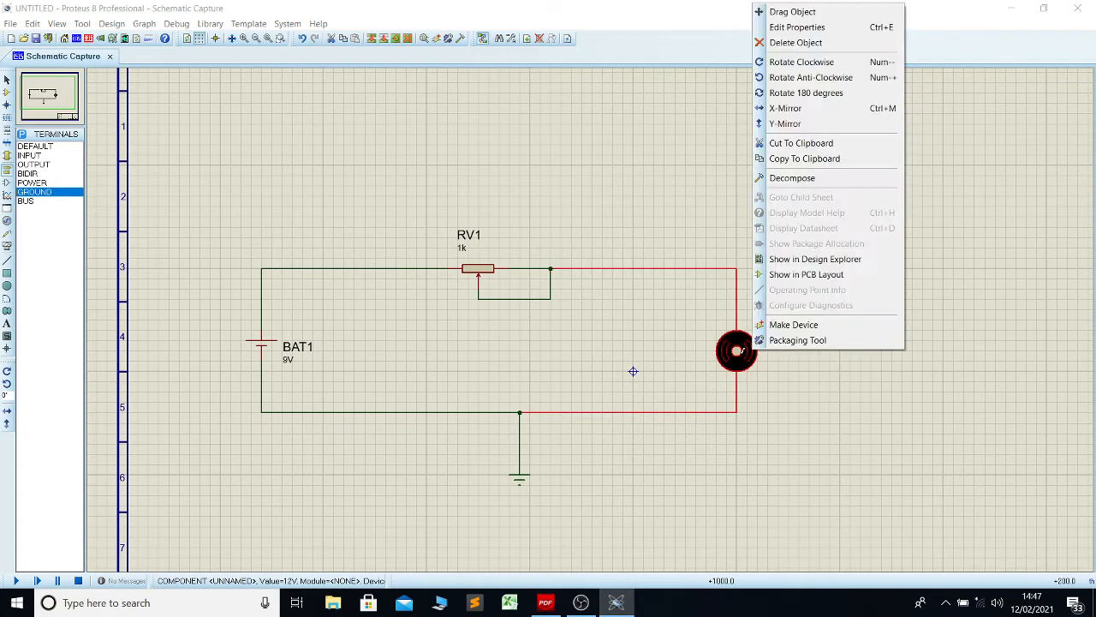
left_click(784, 28)
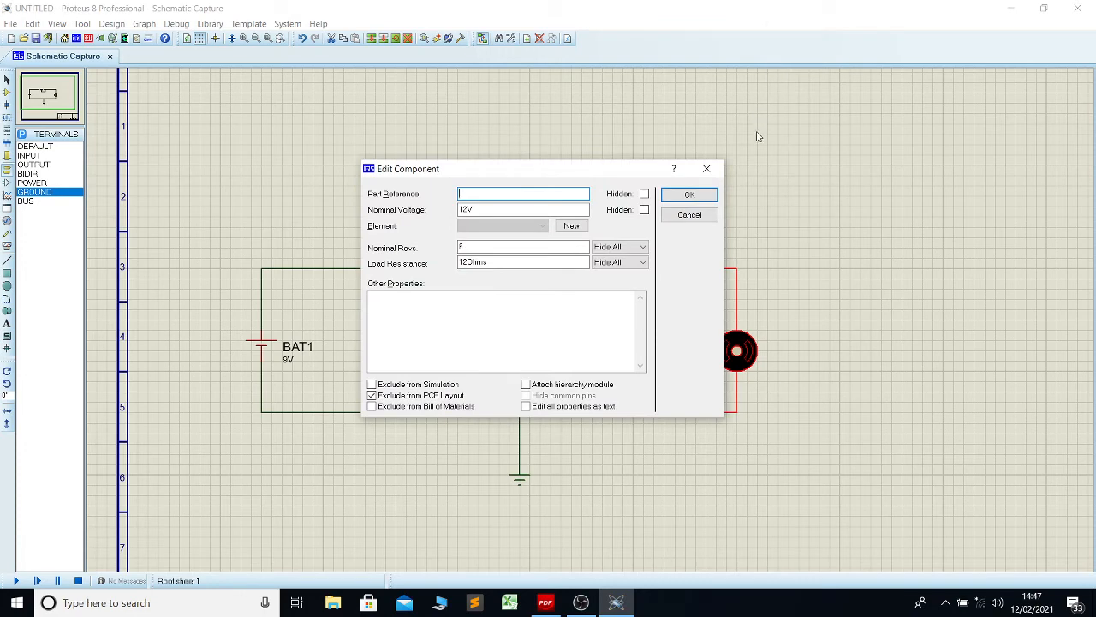
left_click(707, 168)
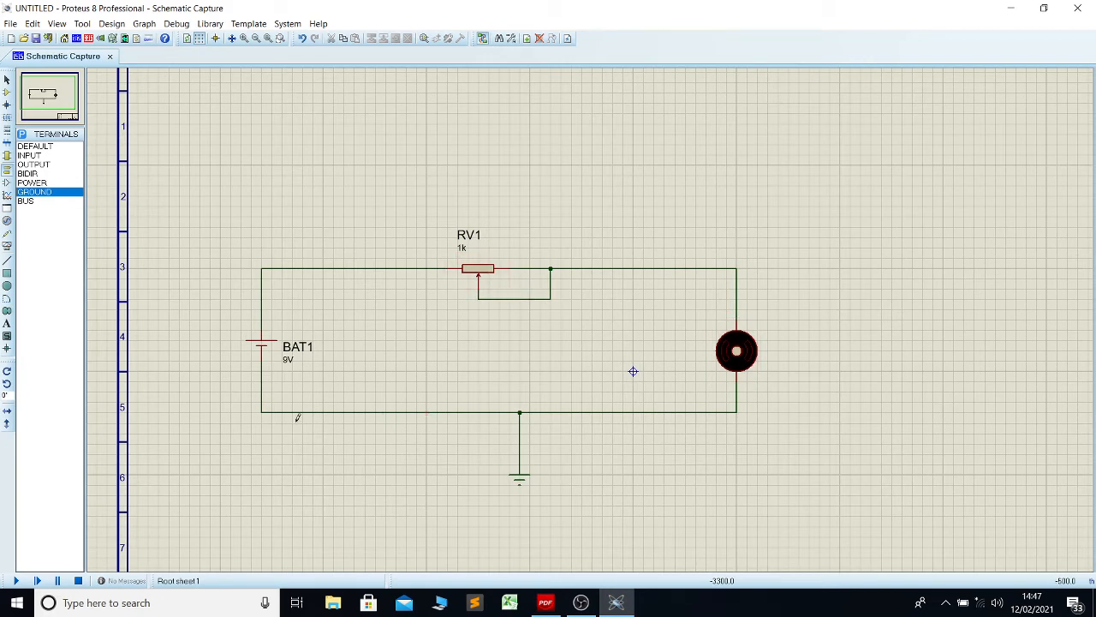
- Run the simulation, try to adjust the potentiometer's wiper while the motor turns, and stop the simulation
left_click(17, 581)
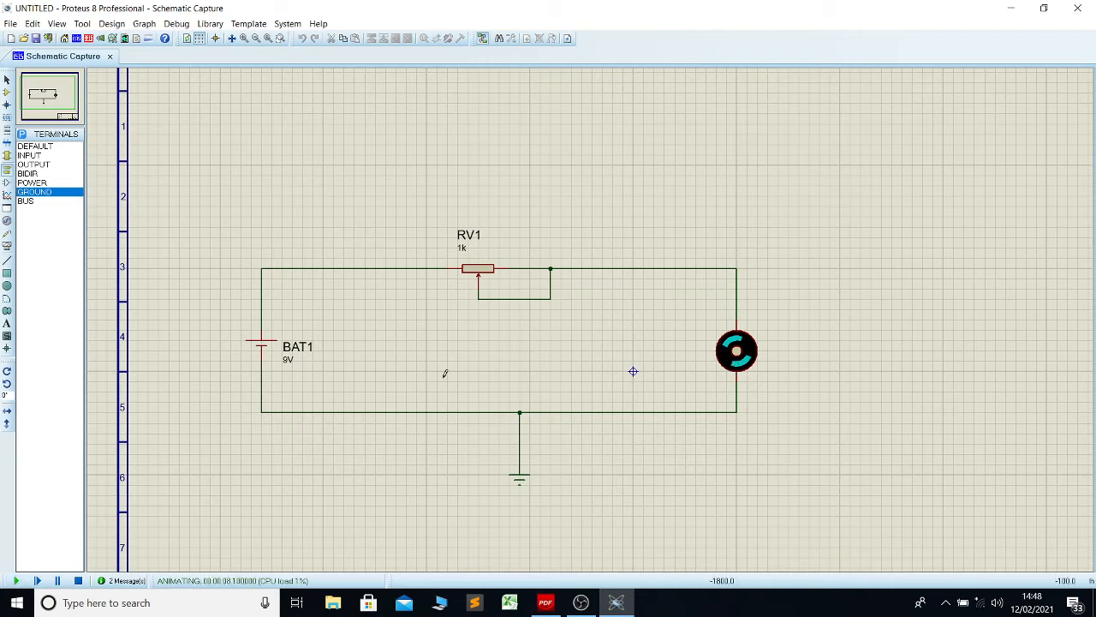
left_click(480, 274)
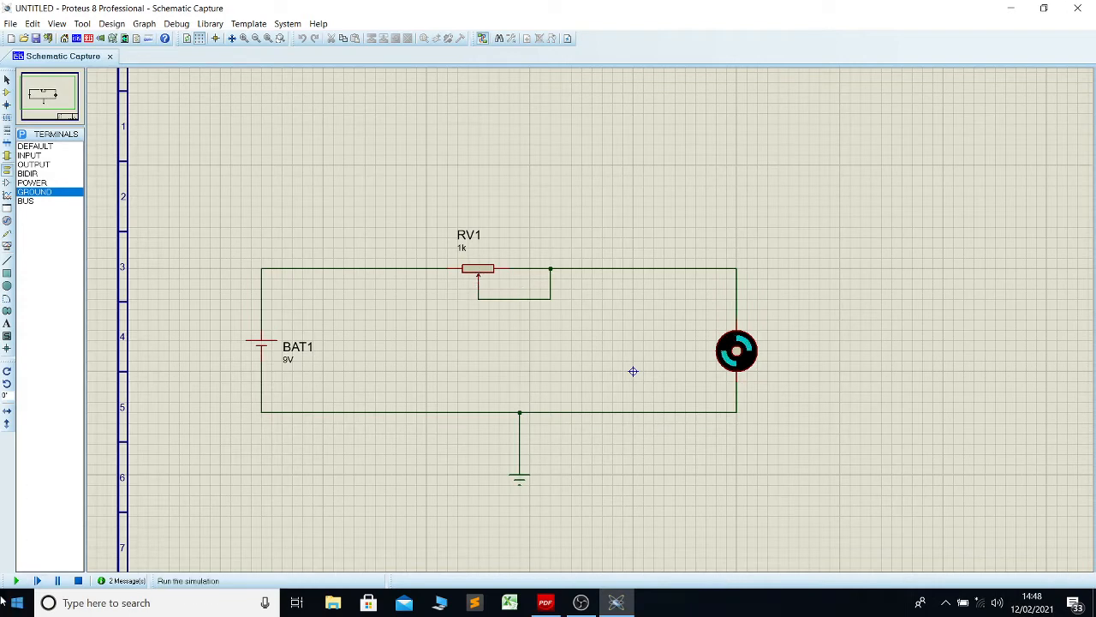
left_click(76, 582)
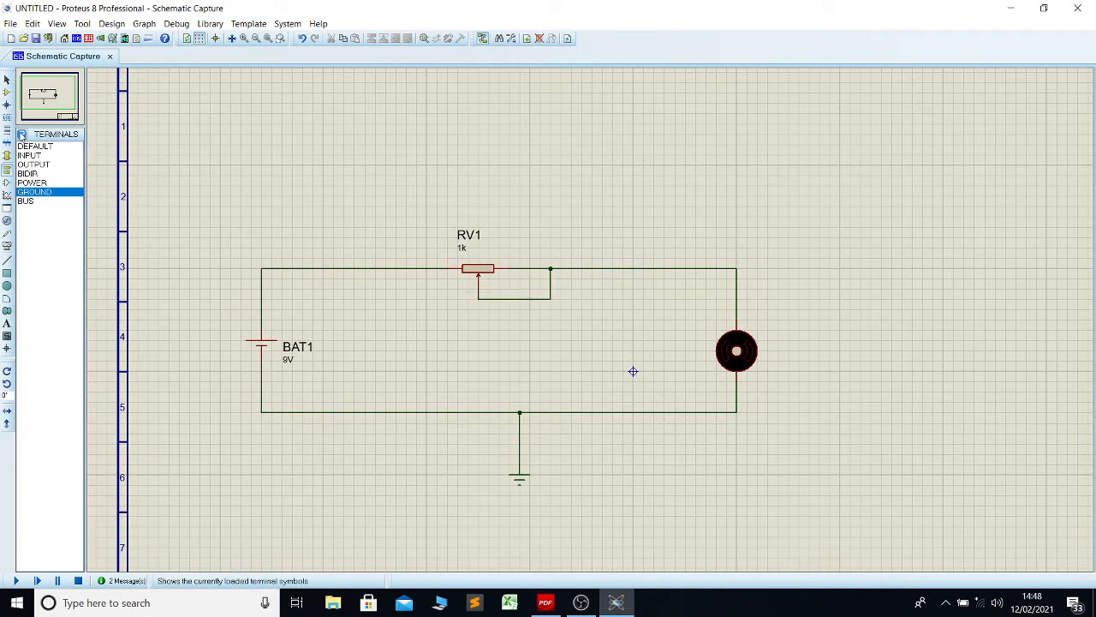
- Switch from terminals back to components and search the device library for "pot"
left_click(21, 135)
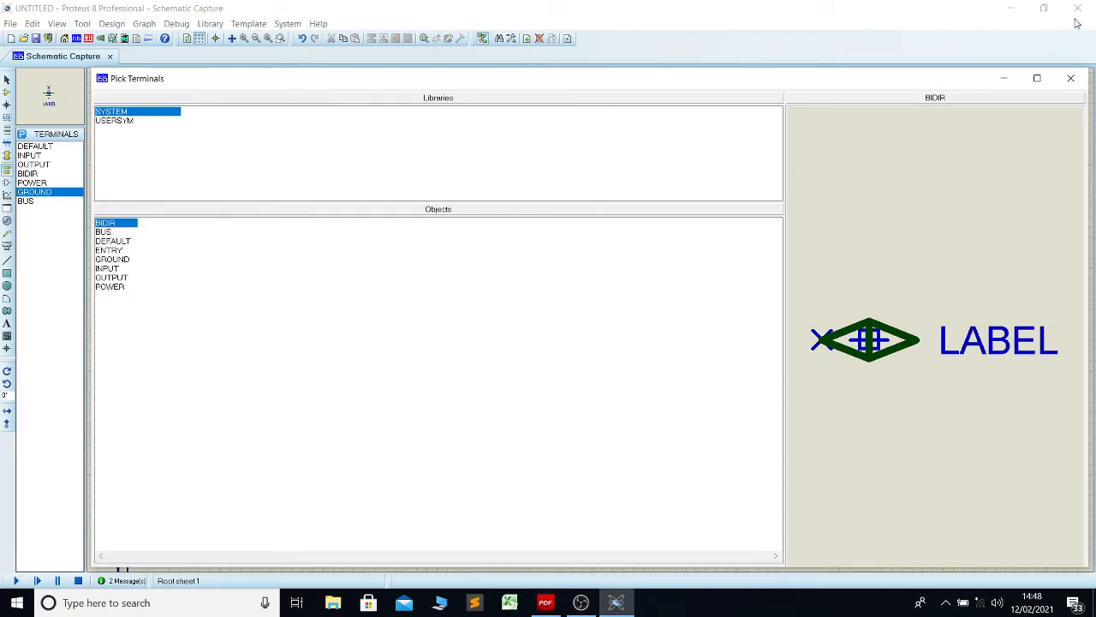
left_click(1072, 79)
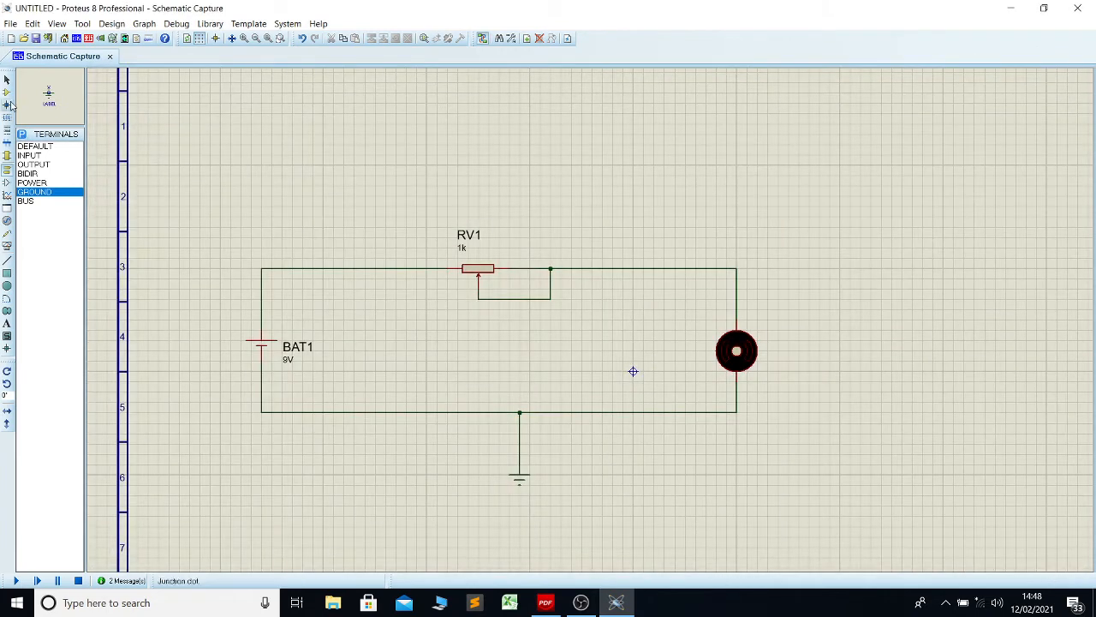
left_click(7, 93)
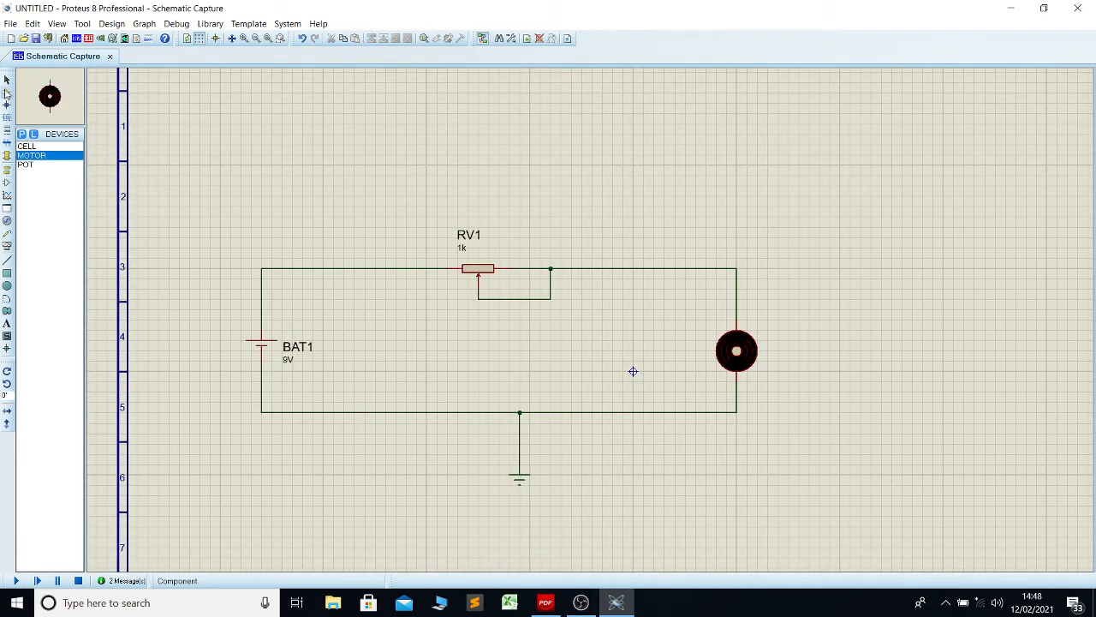
left_click(22, 134)
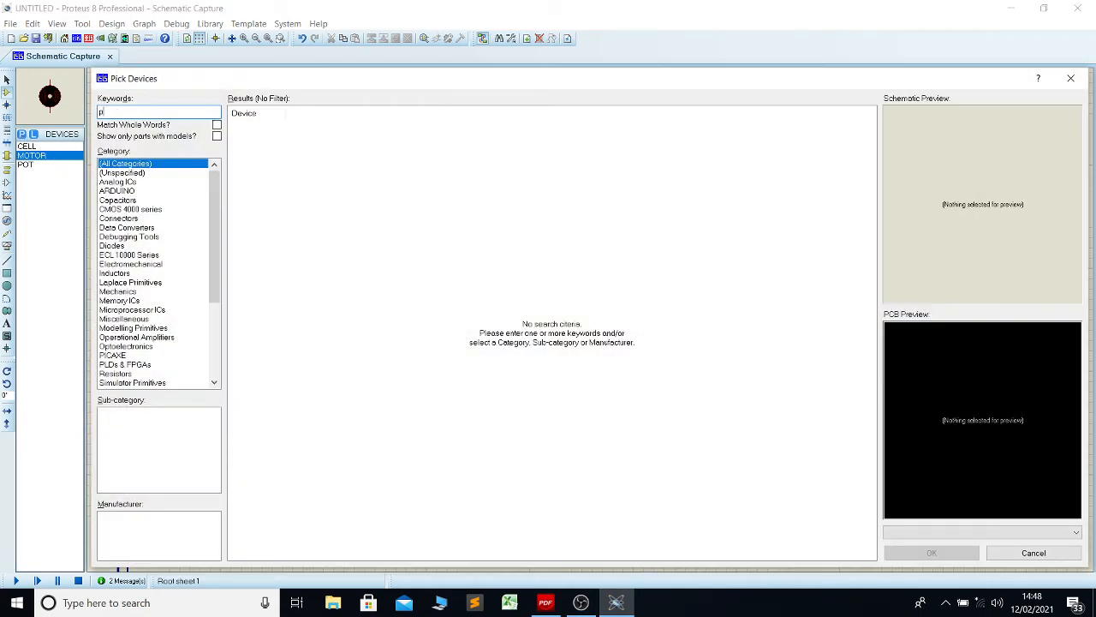
type("pot")
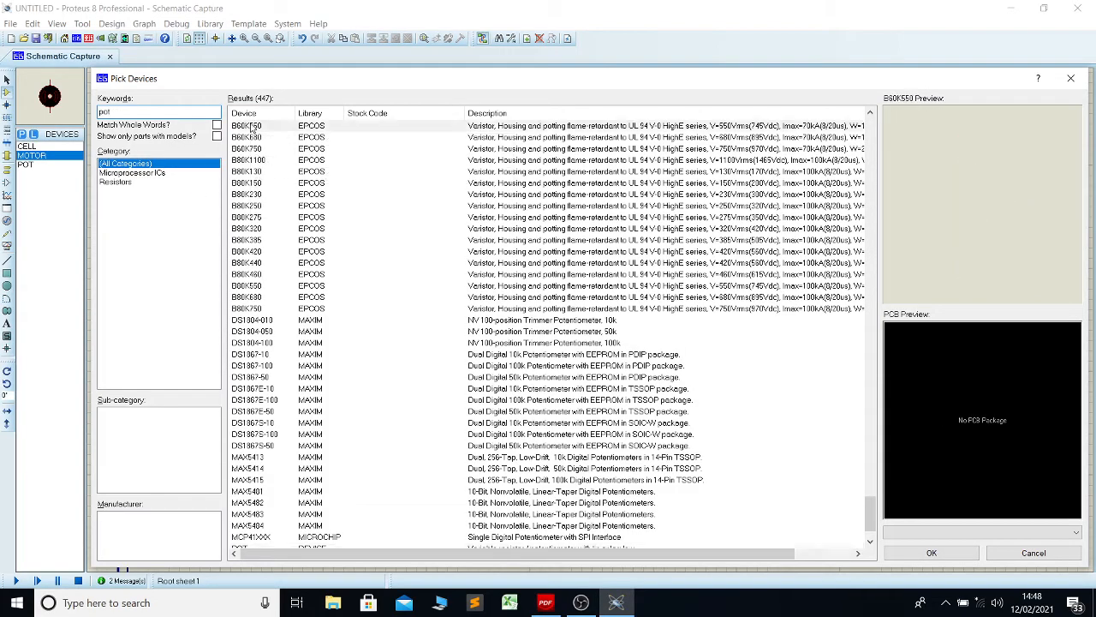
- Preview the EPCOS varistors and the MAXIM trimmer and digital potentiometers among the search results
left_click(251, 138)
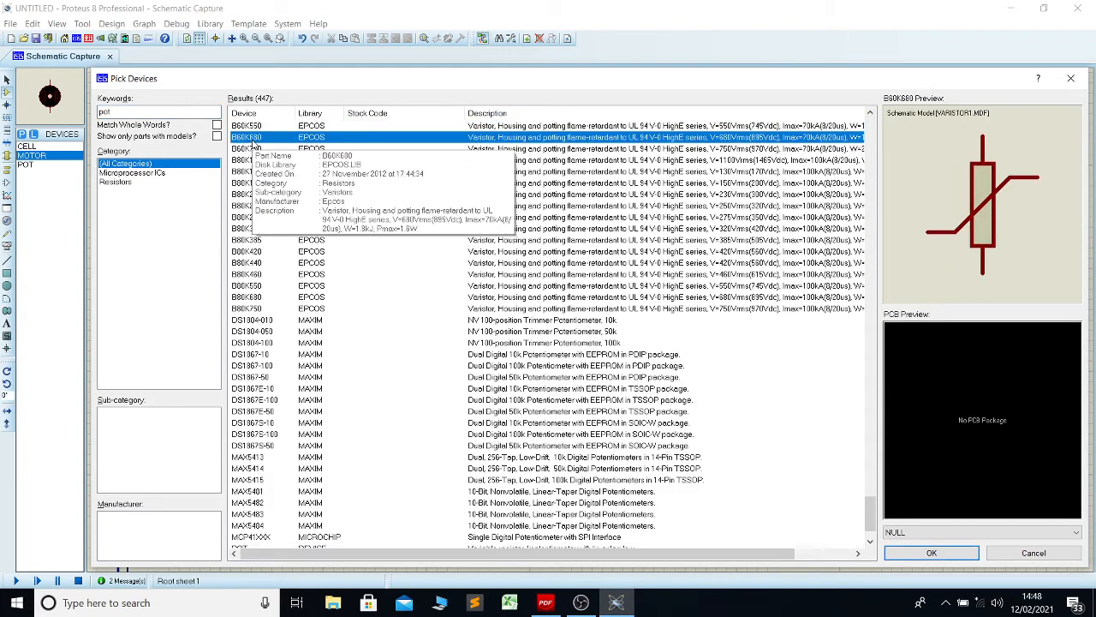
left_click(253, 149)
left_click(255, 172)
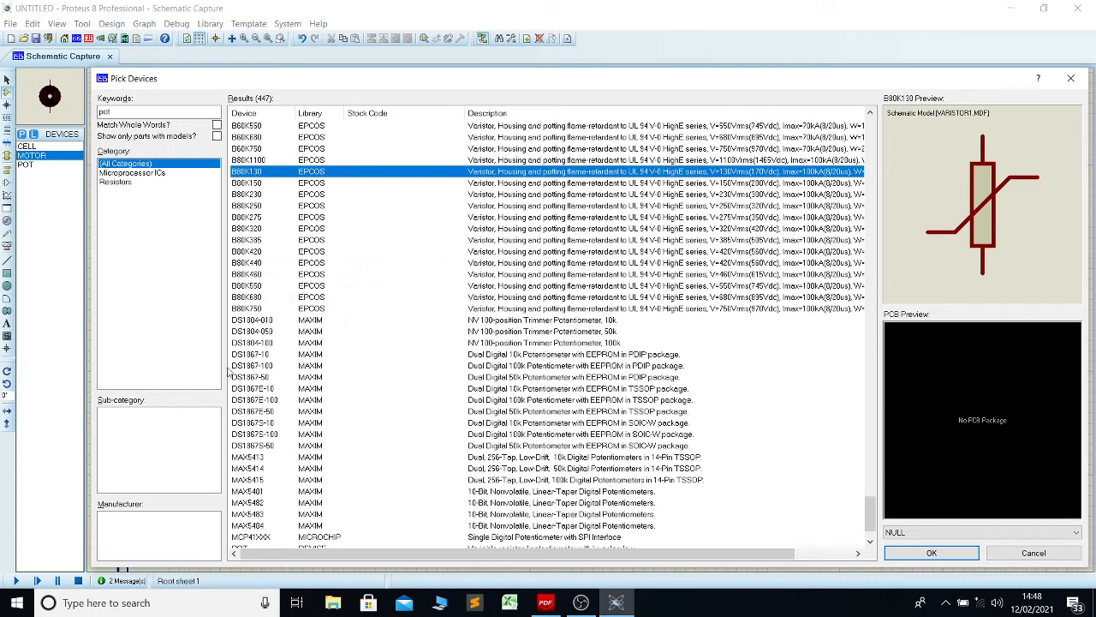
left_click(244, 389)
left_click(246, 377)
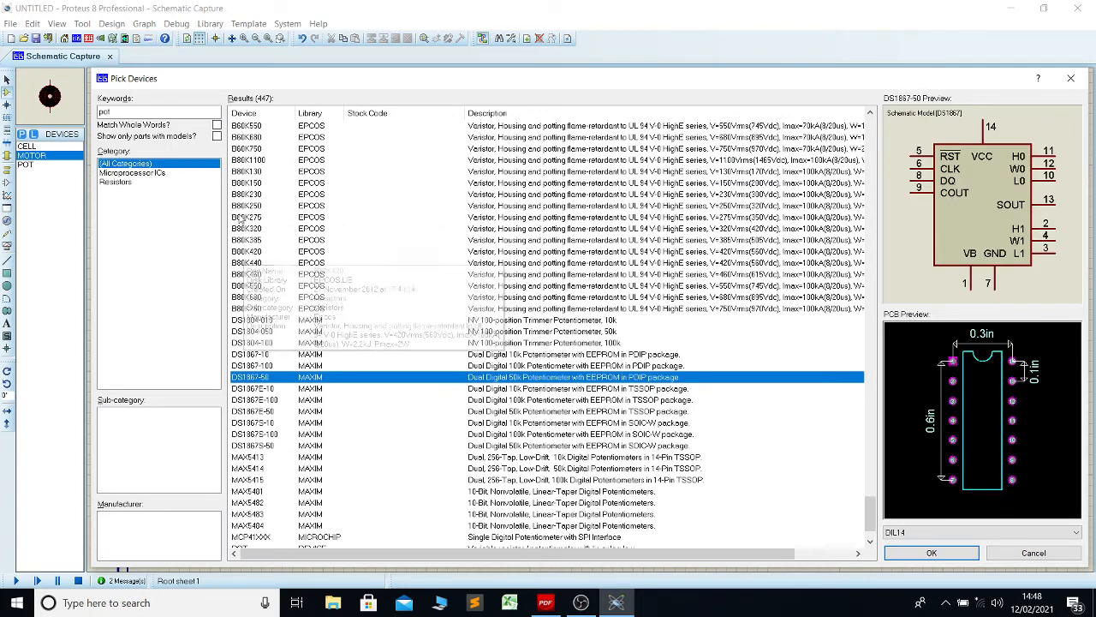
left_click(251, 138)
left_click(254, 151)
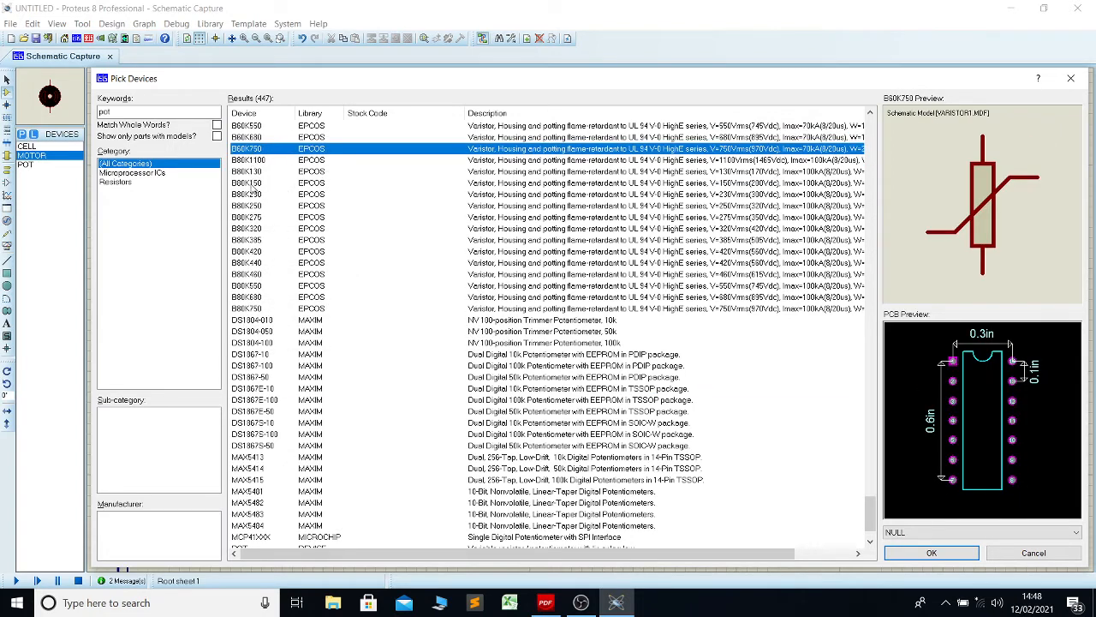
left_click(255, 191)
left_click(255, 219)
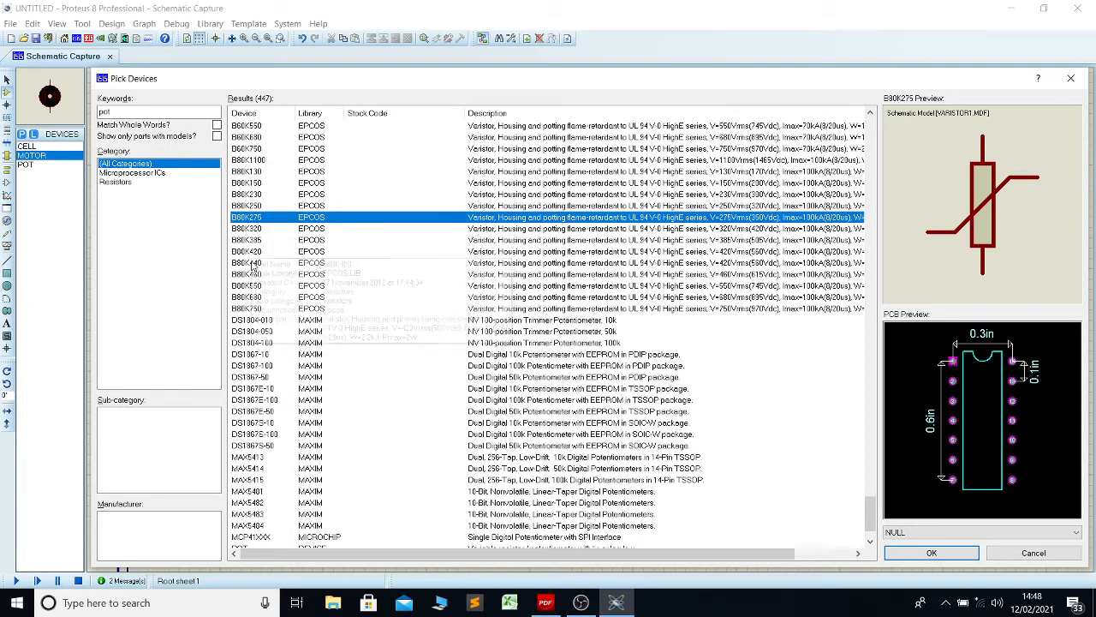
left_click(251, 263)
left_click(249, 319)
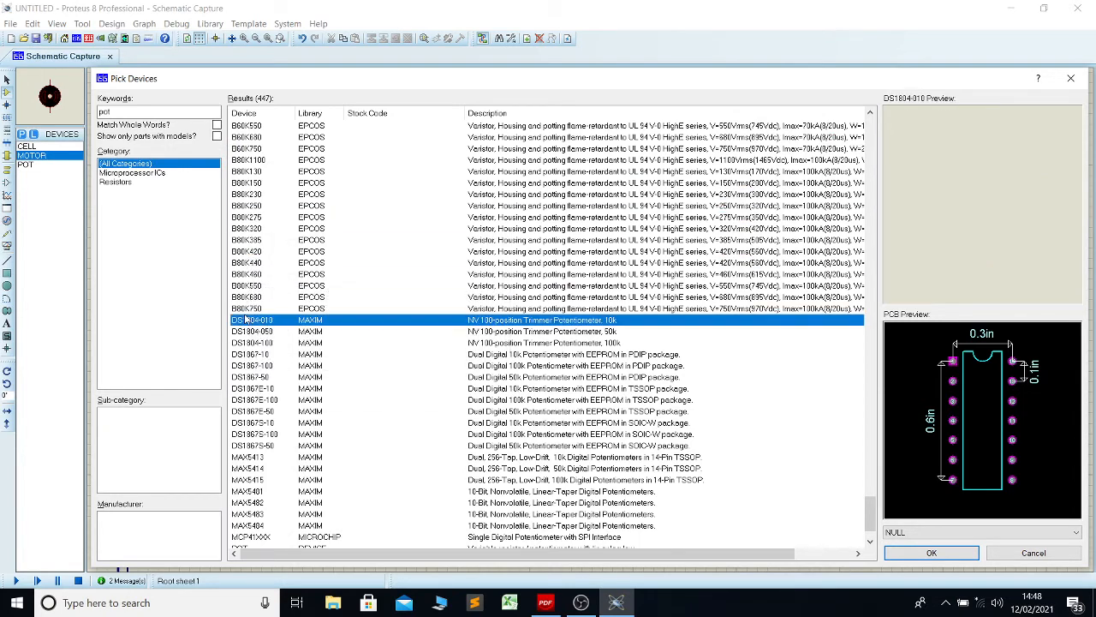
left_click(246, 296)
left_click(247, 285)
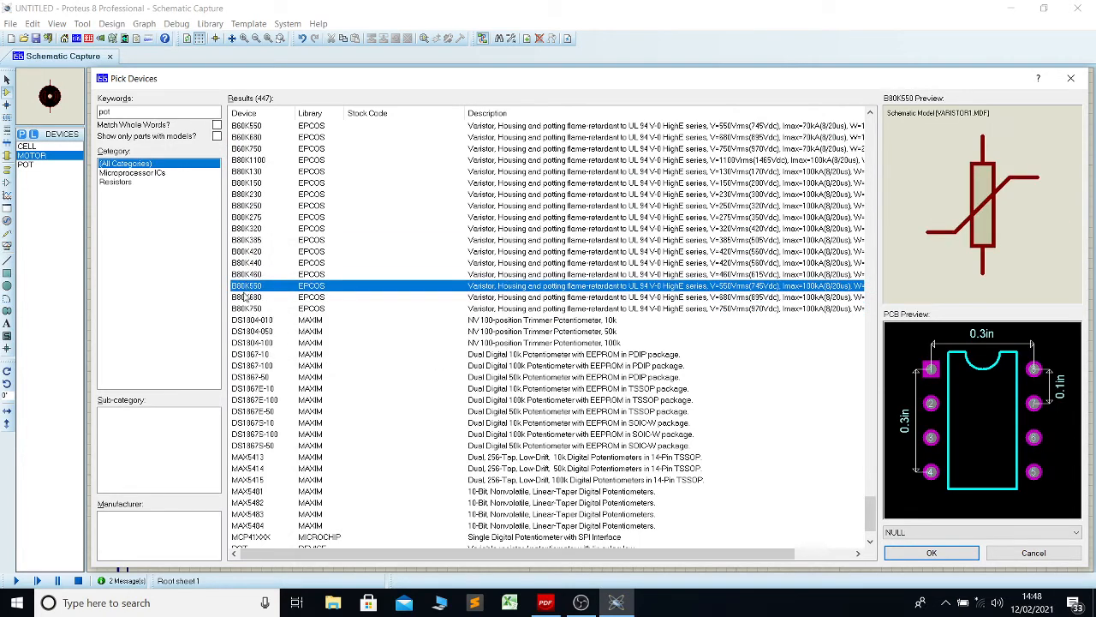
- Compare the previews of RES-VAR, RES-PRE, PRESET, POT and the MAX548x digital potentiometers at the end of the results
scroll(247, 287, "down", 2)
left_click(247, 536)
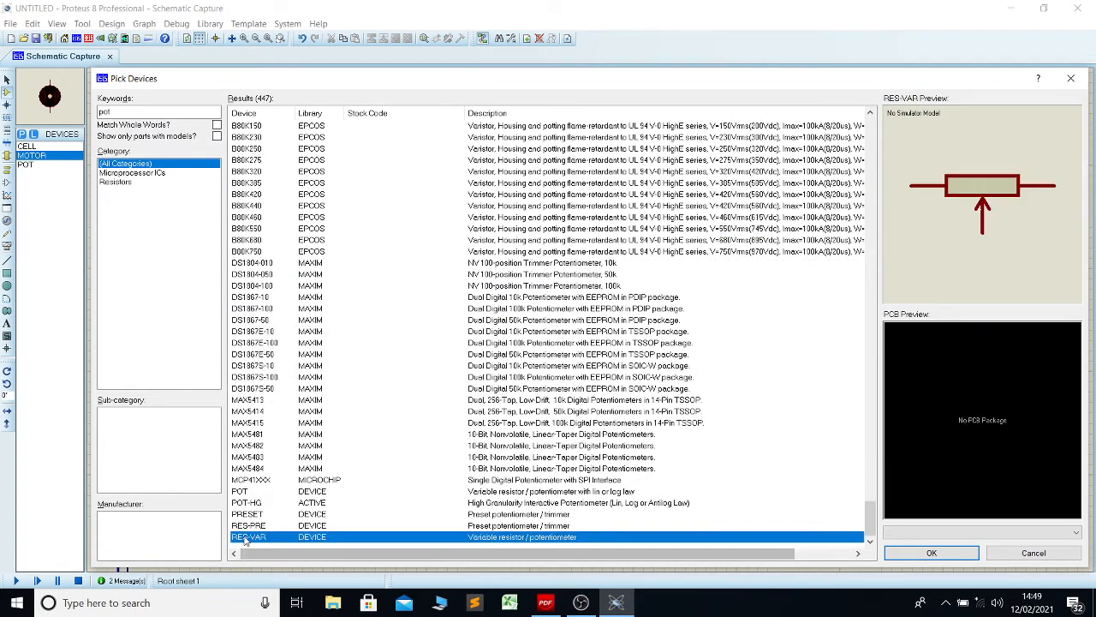
left_click(247, 525)
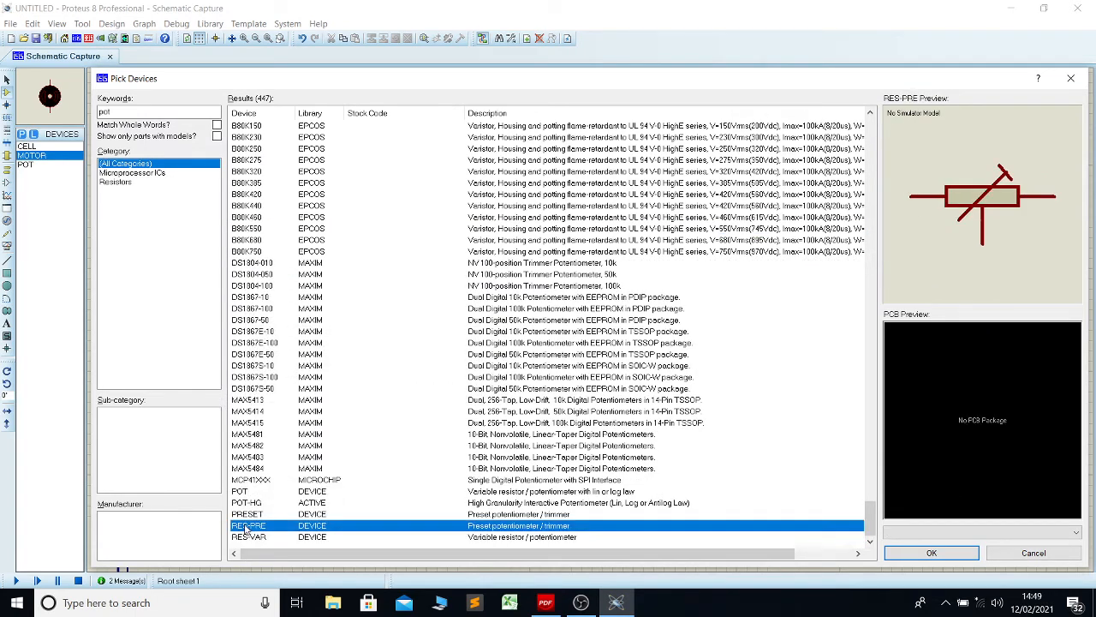
left_click(247, 514)
left_click(244, 492)
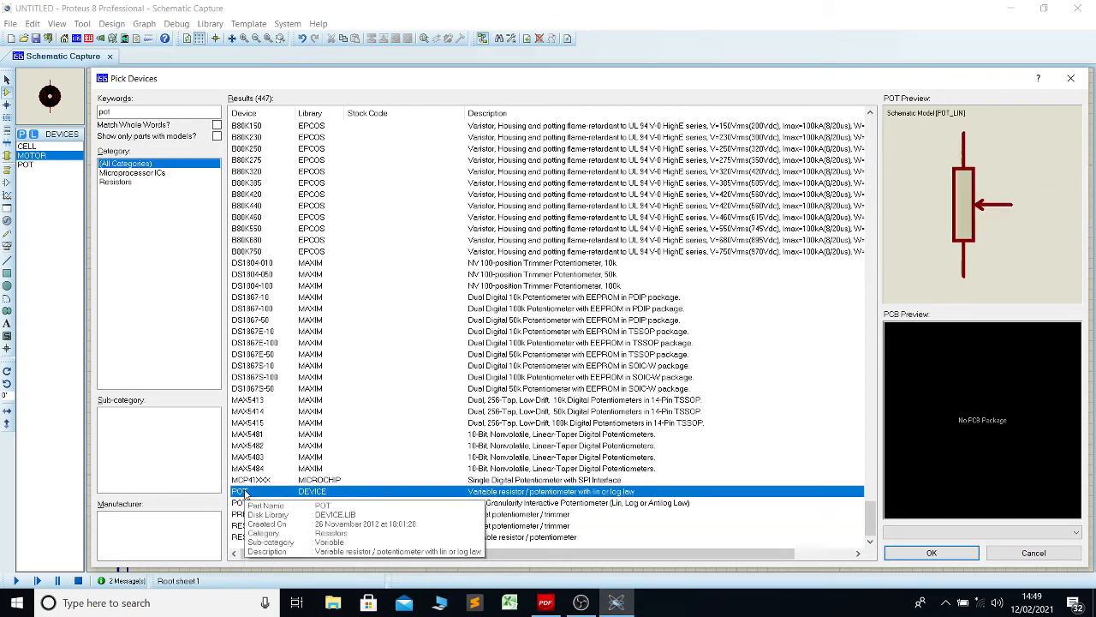
left_click(248, 481)
left_click(248, 469)
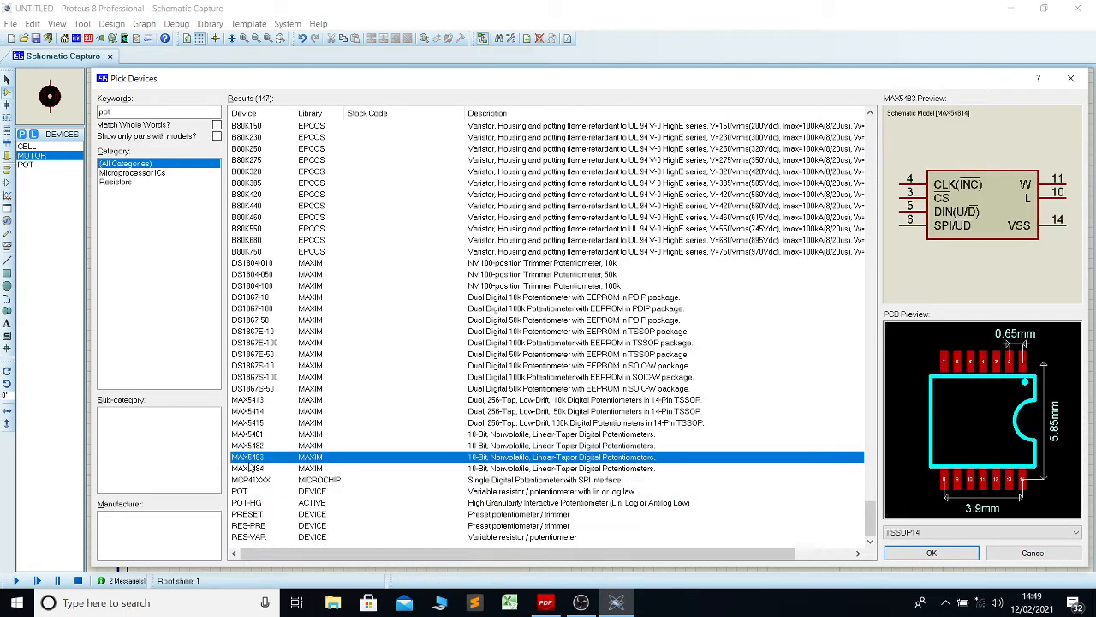
left_click(251, 447)
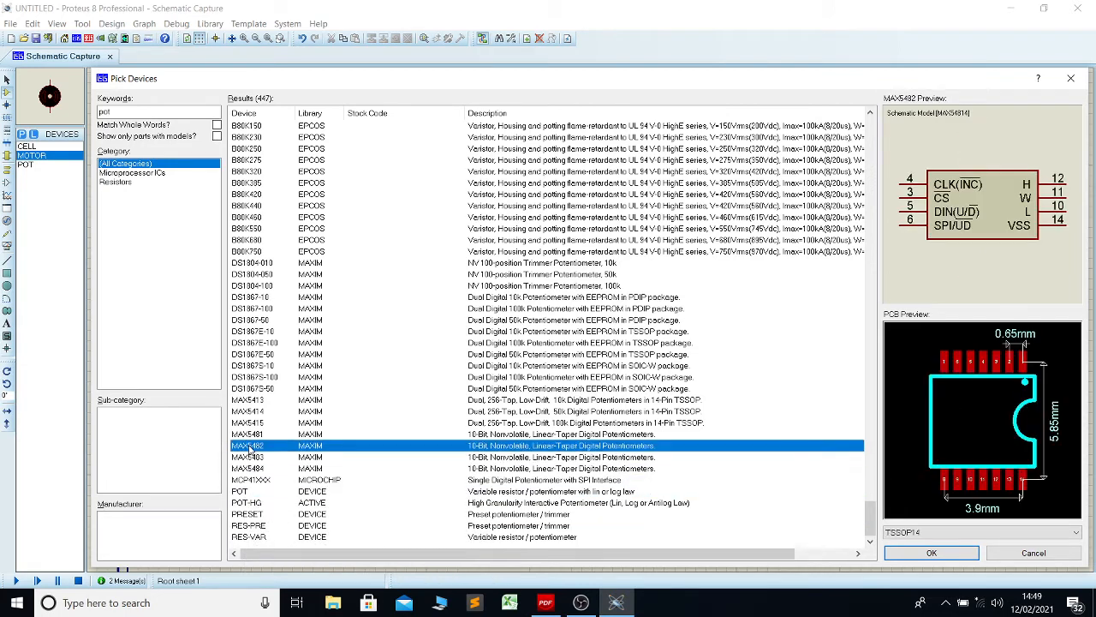
- Compare the previews of RES-VAR, RES-PRE, PRESET, POT and POT-HG, and add POT-HG to the device list
left_click(253, 537)
left_click(257, 525)
left_click(258, 514)
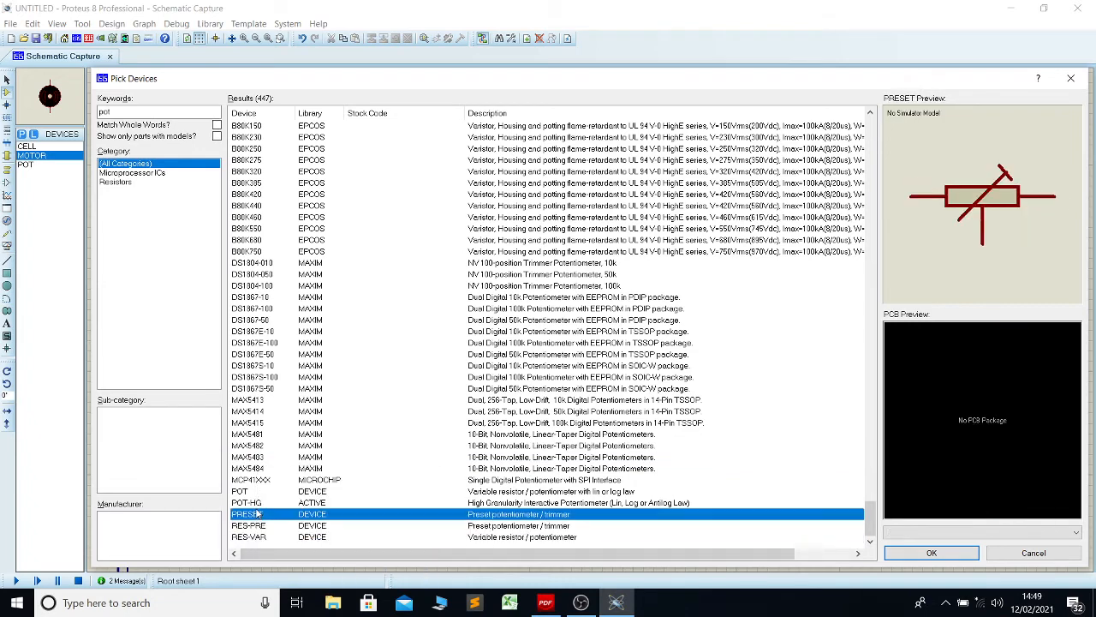
left_click(257, 503)
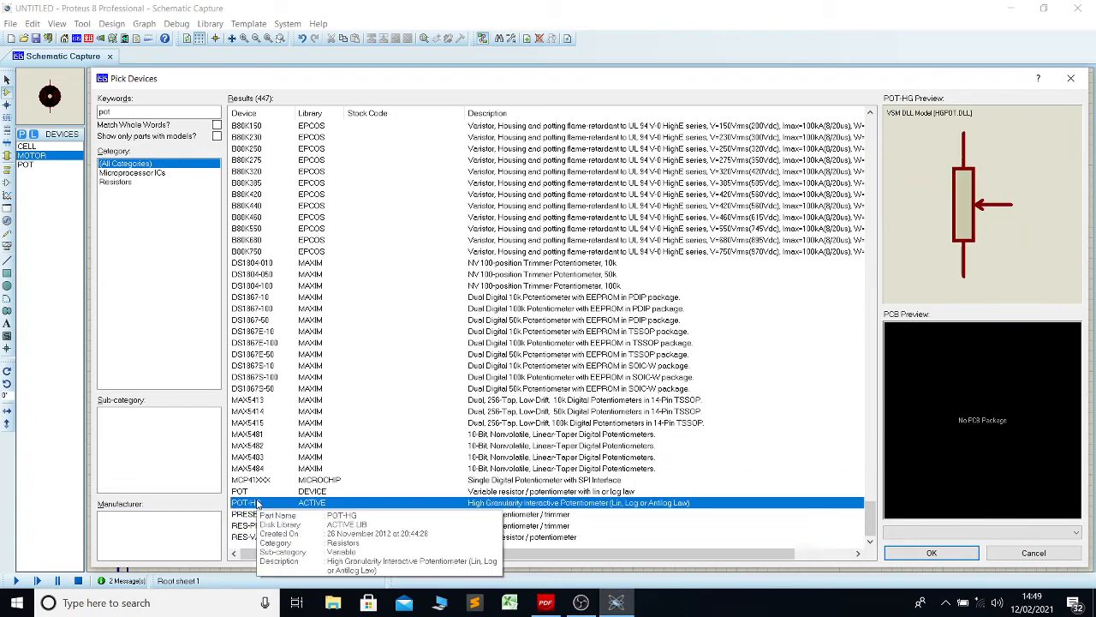
left_click(246, 491)
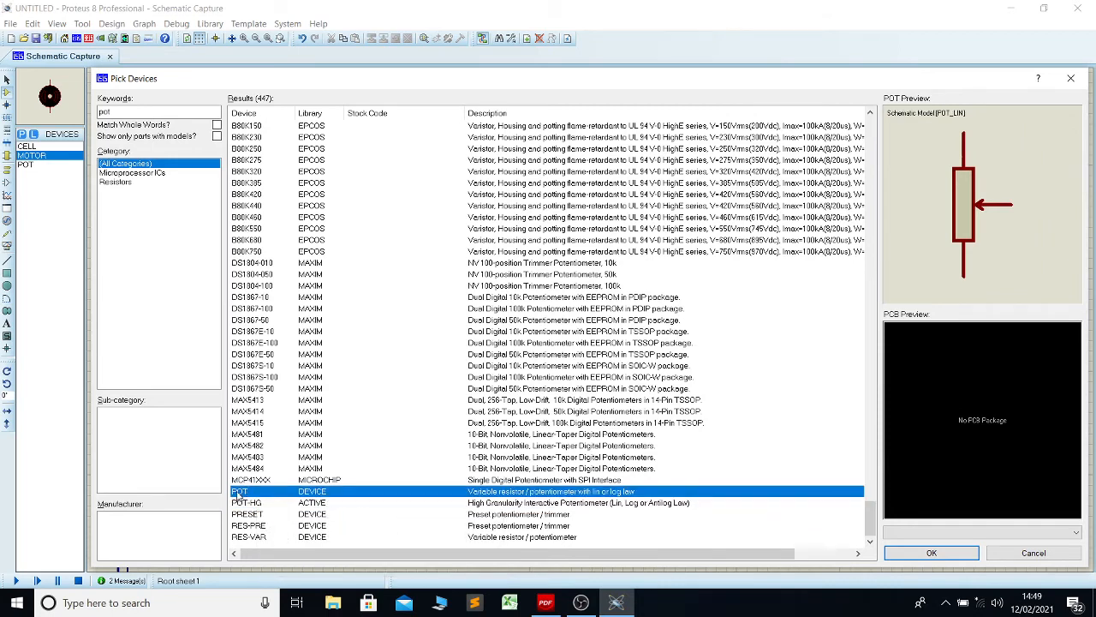
left_click(245, 503)
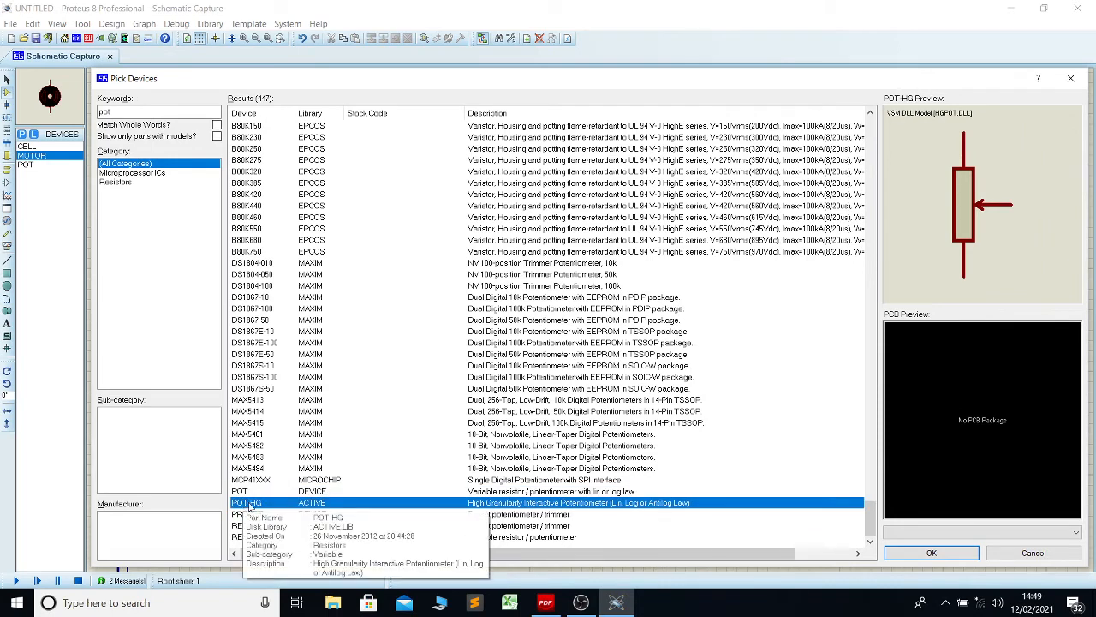
left_click(944, 552)
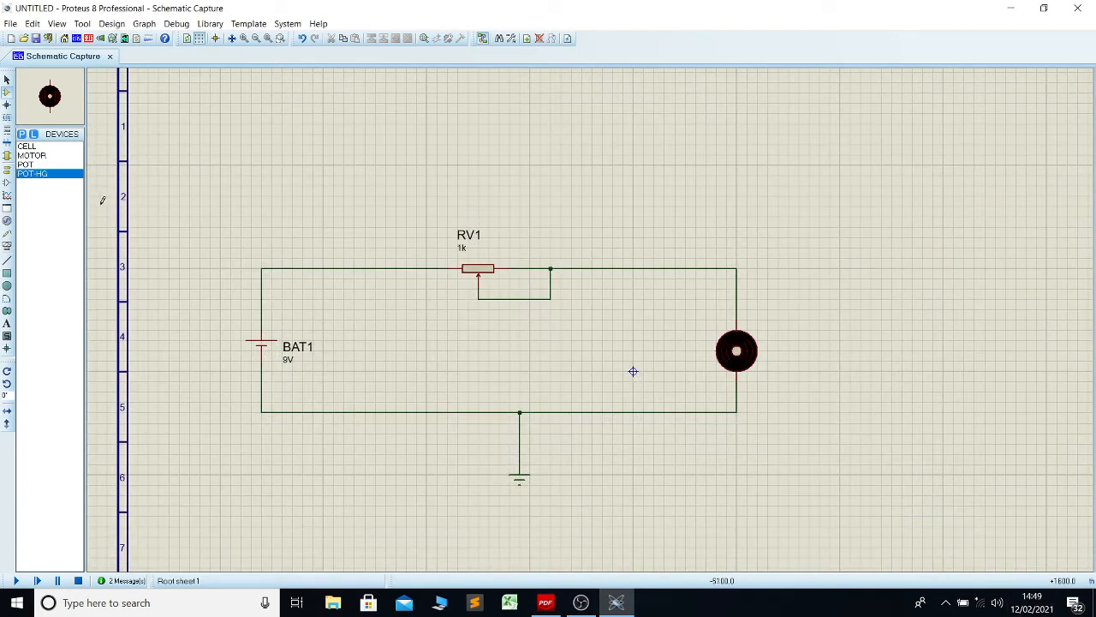
- Delete the existing POT potentiometer RV1 from the circuit together with its attached wires
right_click(478, 273)
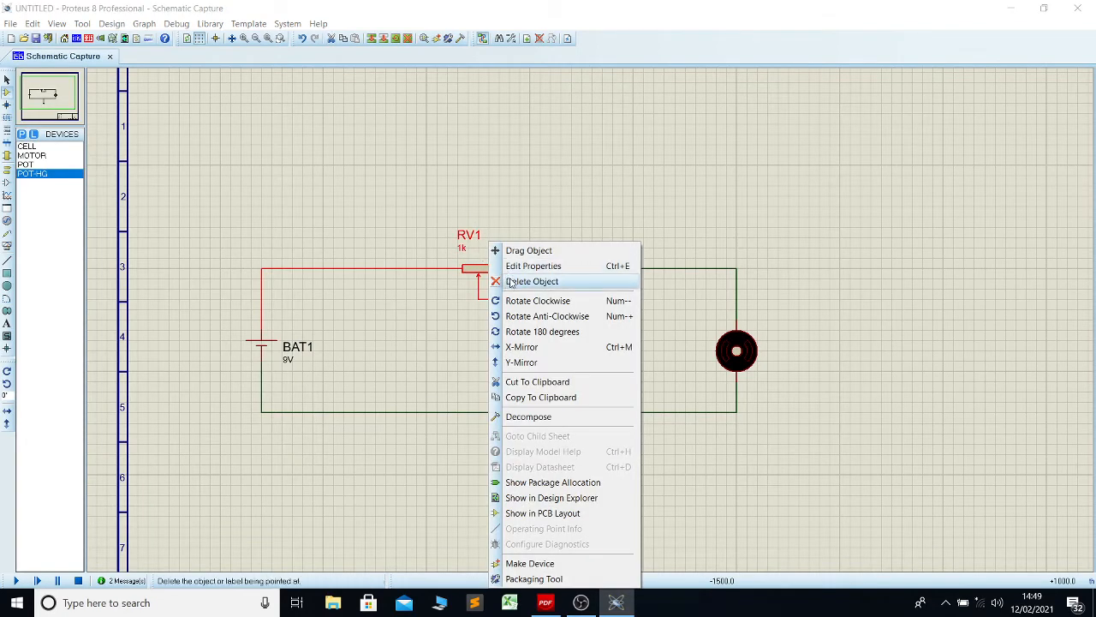
left_click(397, 196)
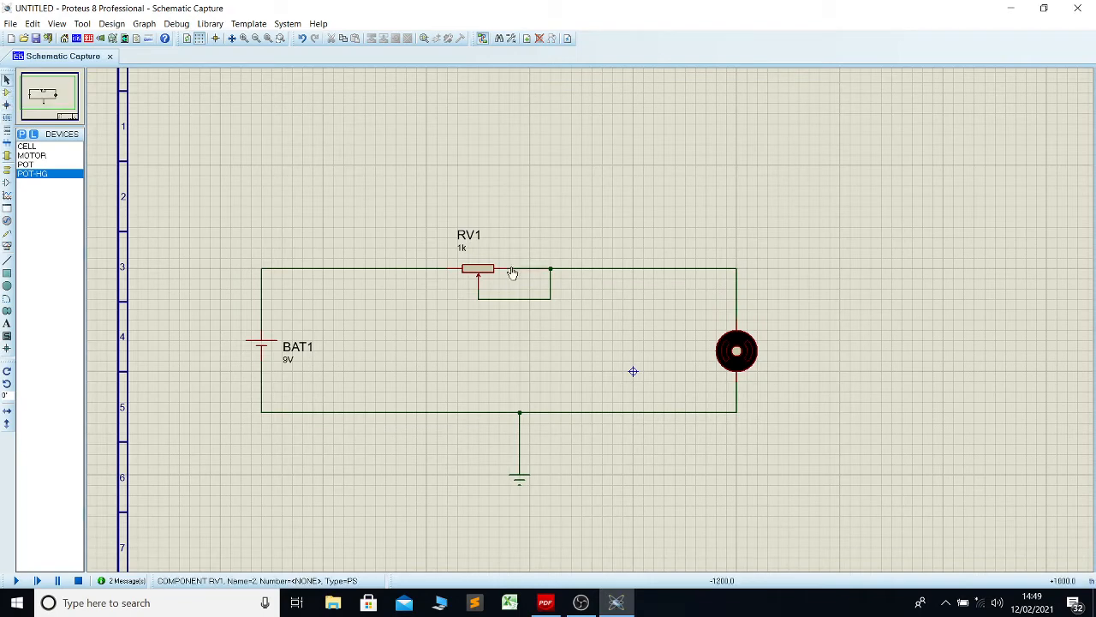
left_click(484, 273)
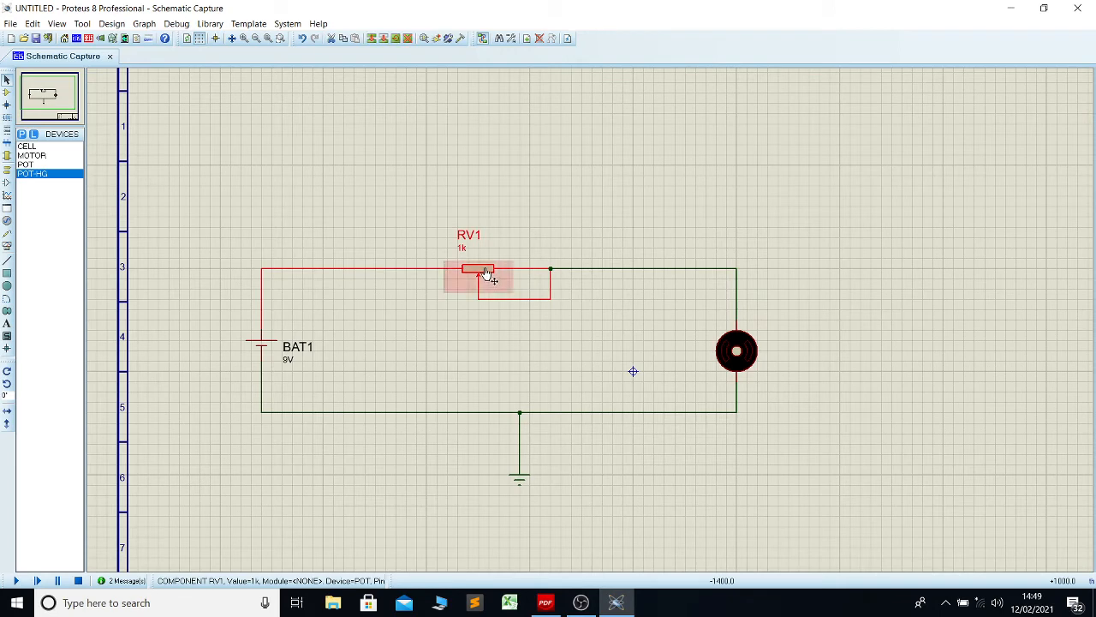
right_click(488, 275)
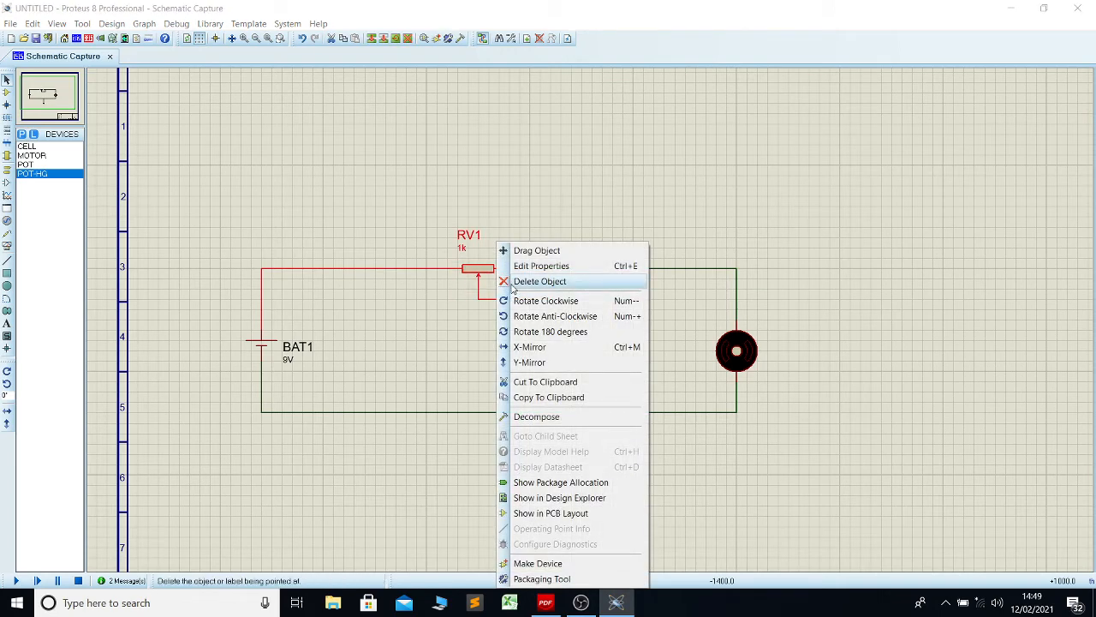
left_click(512, 287)
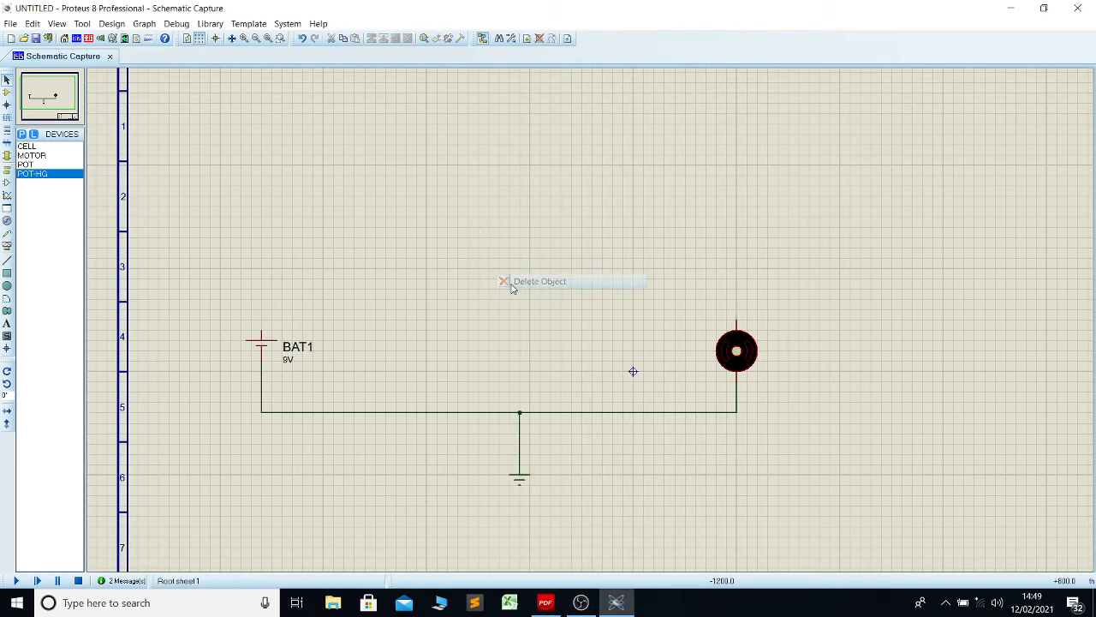
- Place a POT-HG above and between the battery and the motor, rotate it clockwise, and move it slightly down
left_click(45, 175)
left_click(483, 257)
left_click(488, 264)
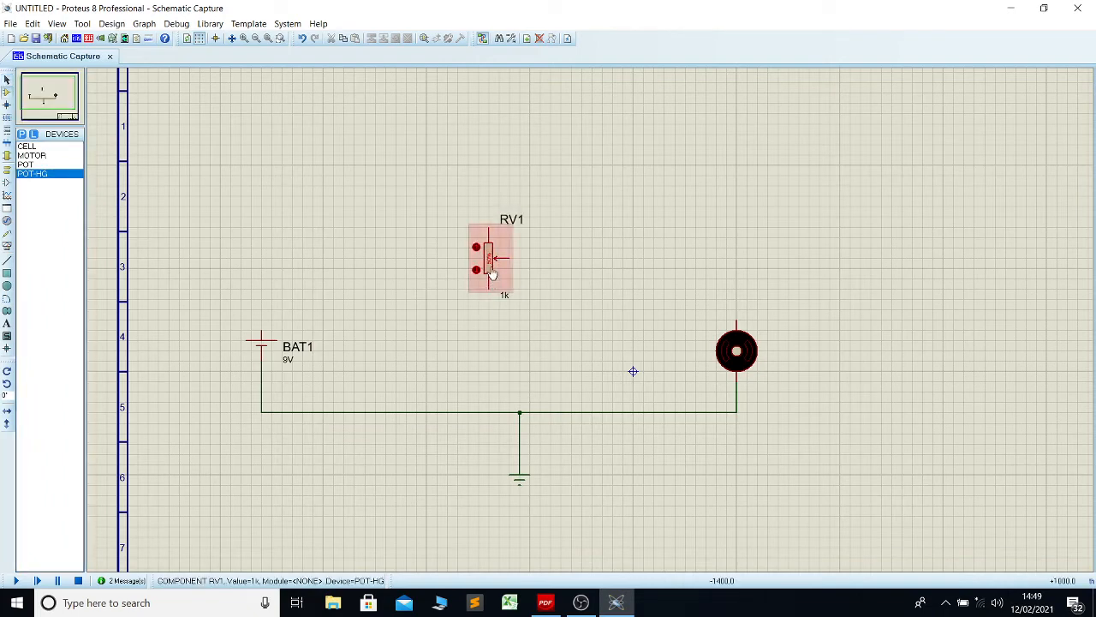
right_click(495, 258)
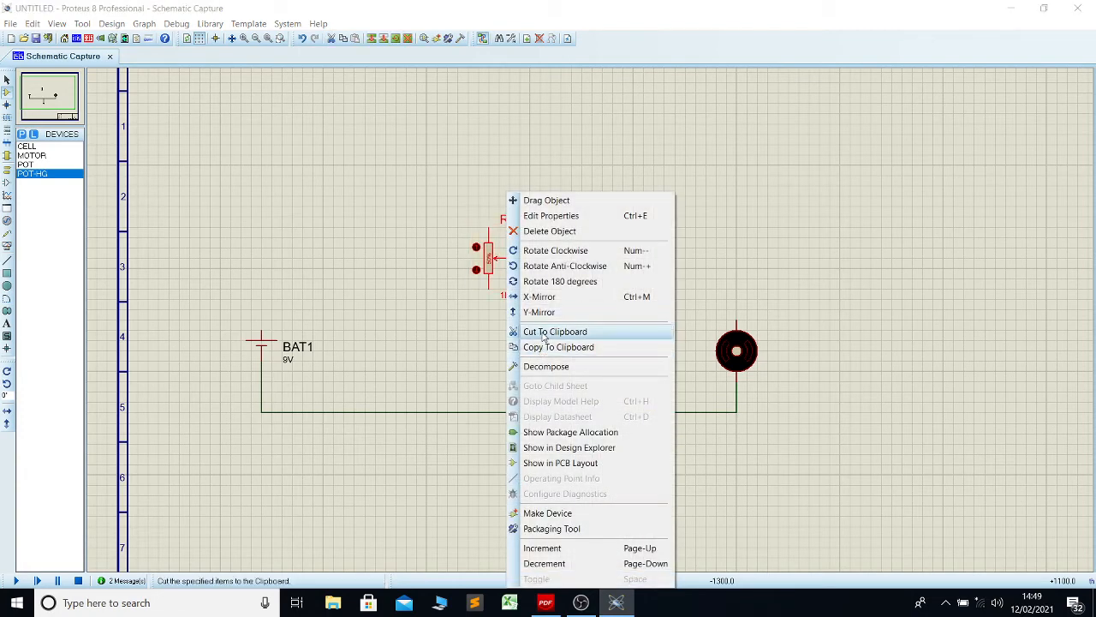
left_click(547, 251)
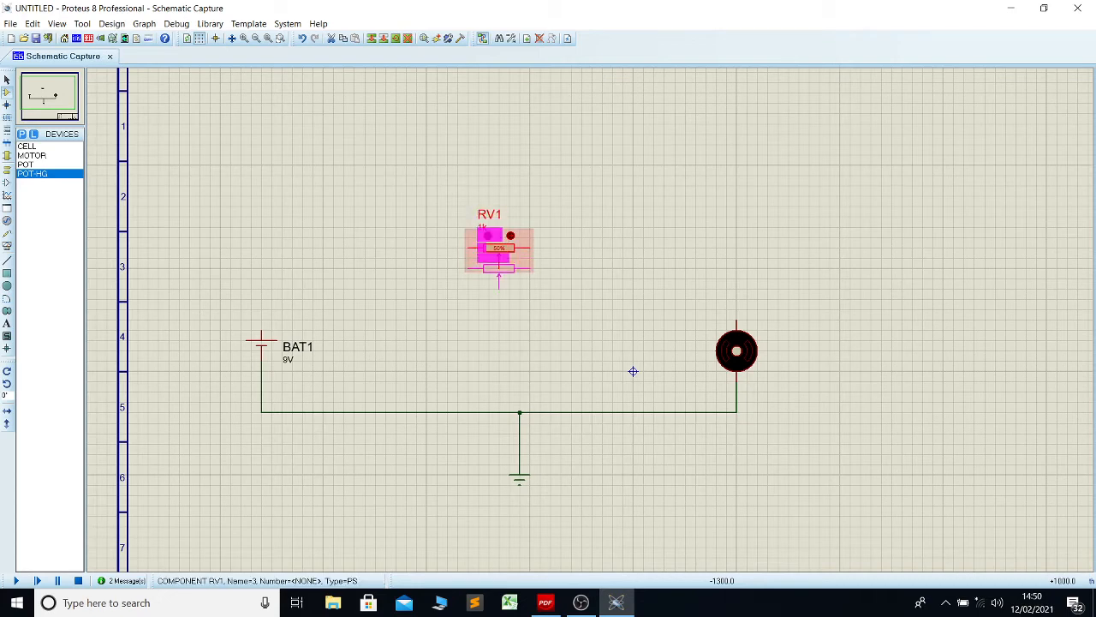
left_click_drag(505, 260, 509, 291)
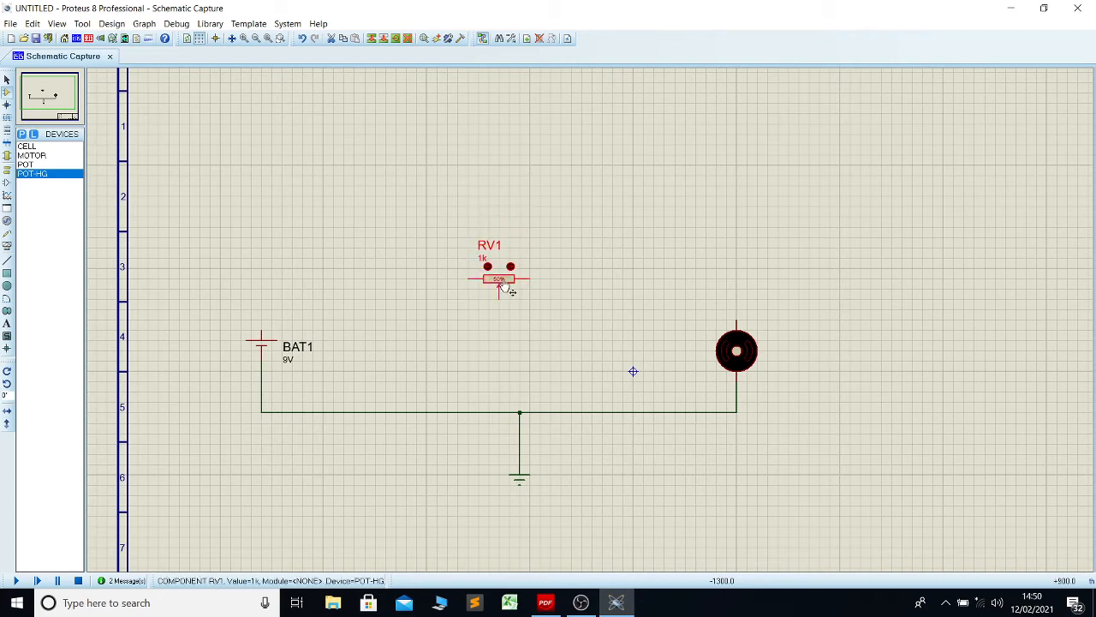
- Wire the battery's upper terminal to one end of the potentiometer and the motor's upper terminal to its other end
left_click(262, 328)
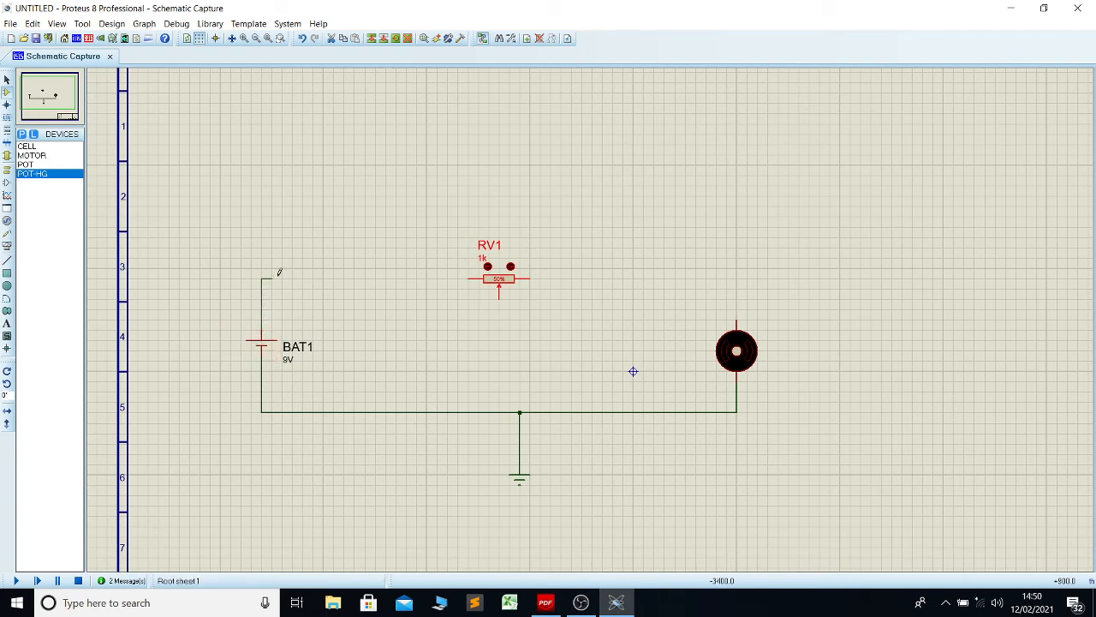
left_click(468, 278)
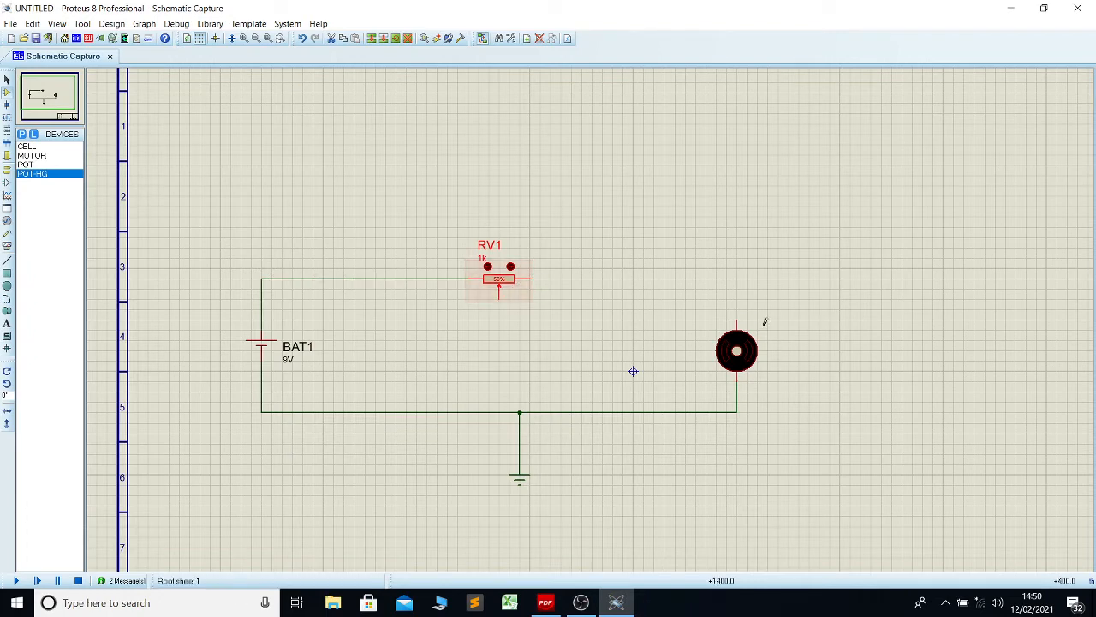
left_click(736, 317)
left_click(531, 278)
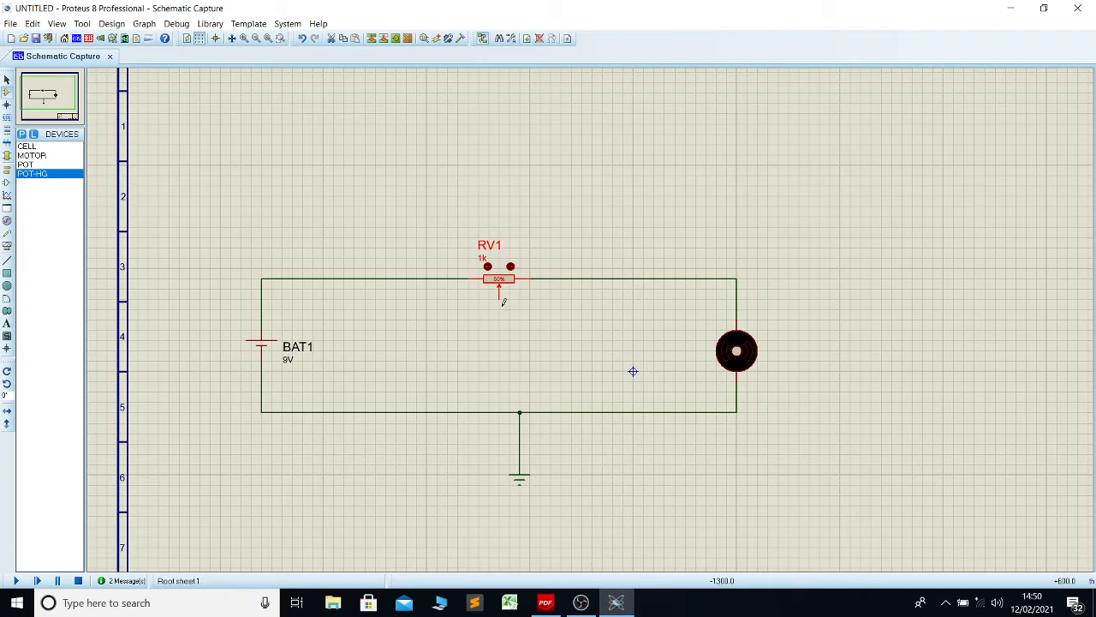
scroll(507, 313, "down", 3)
scroll(548, 315, "up", 4)
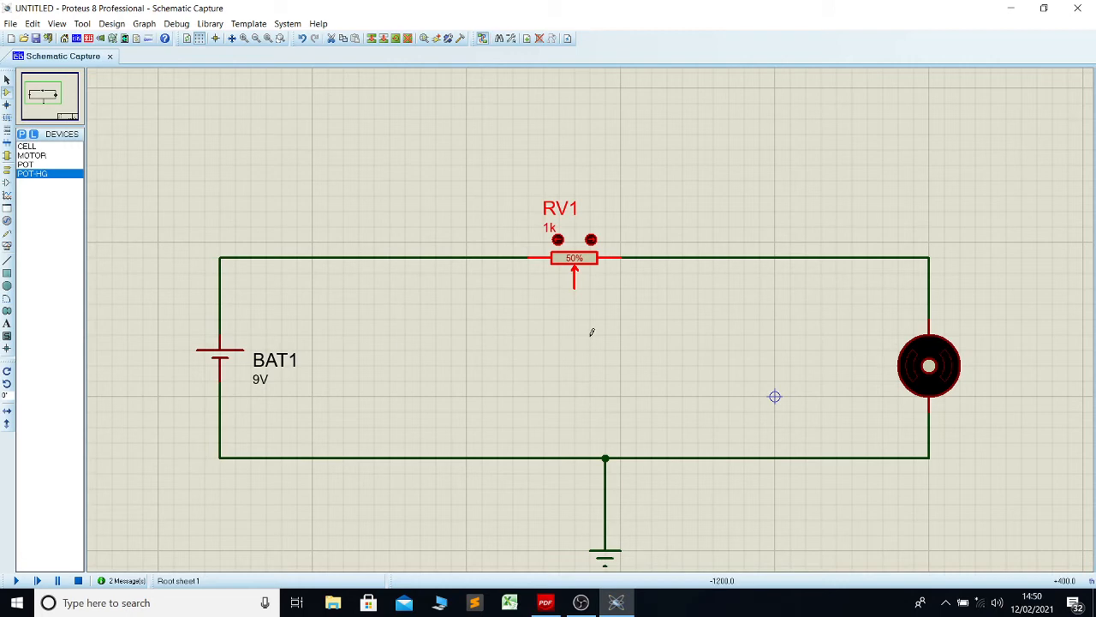
scroll(590, 332, "down", 1)
scroll(591, 324, "up", 1)
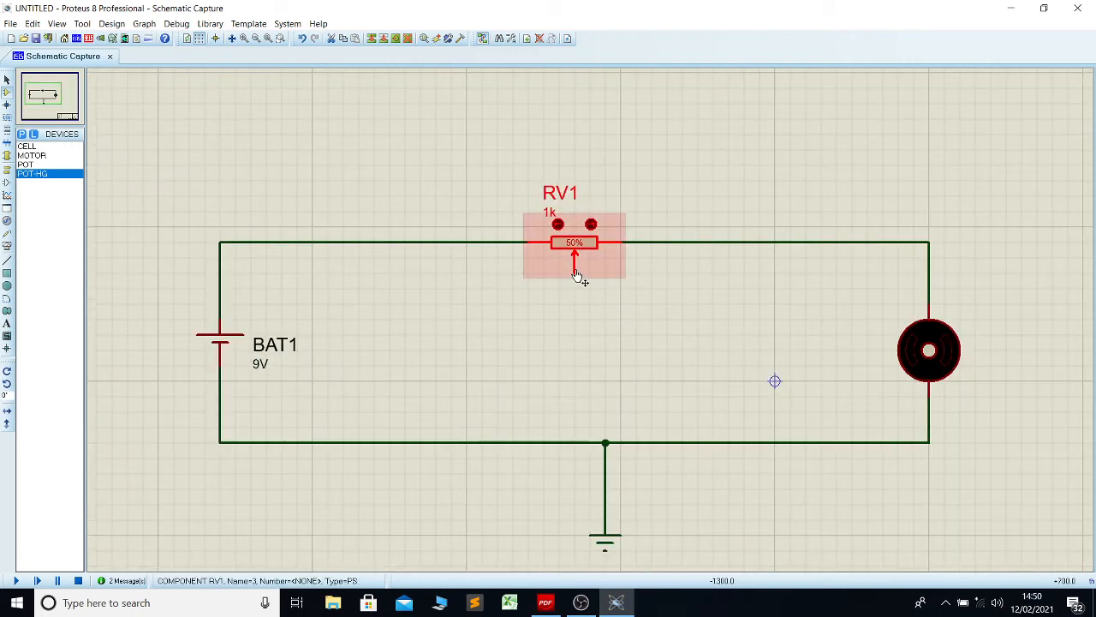
double_click(579, 283)
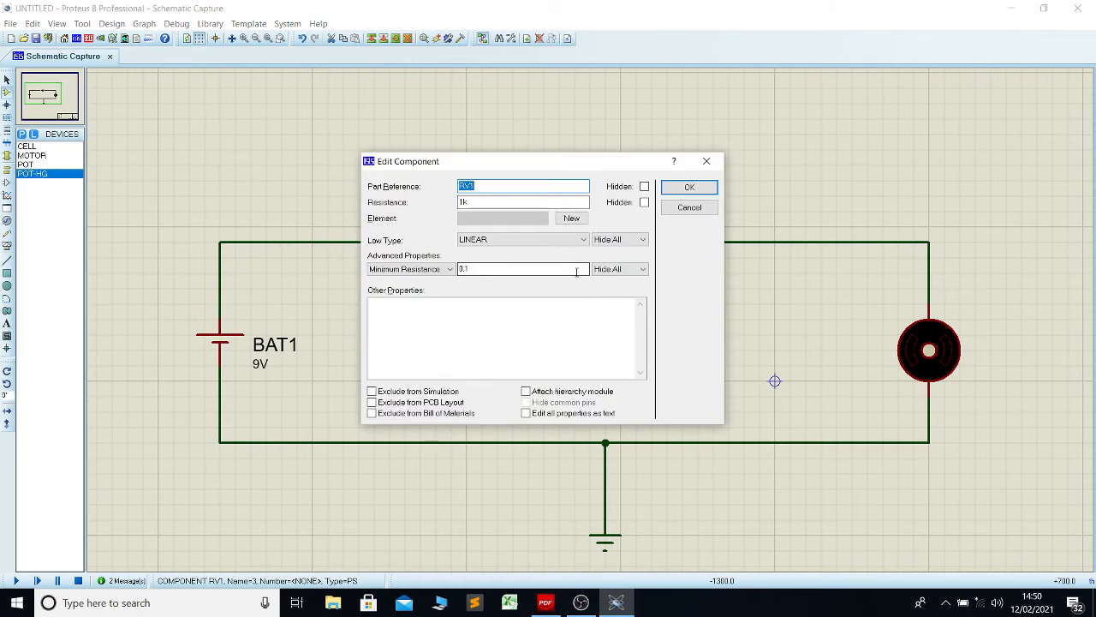
left_click(700, 156)
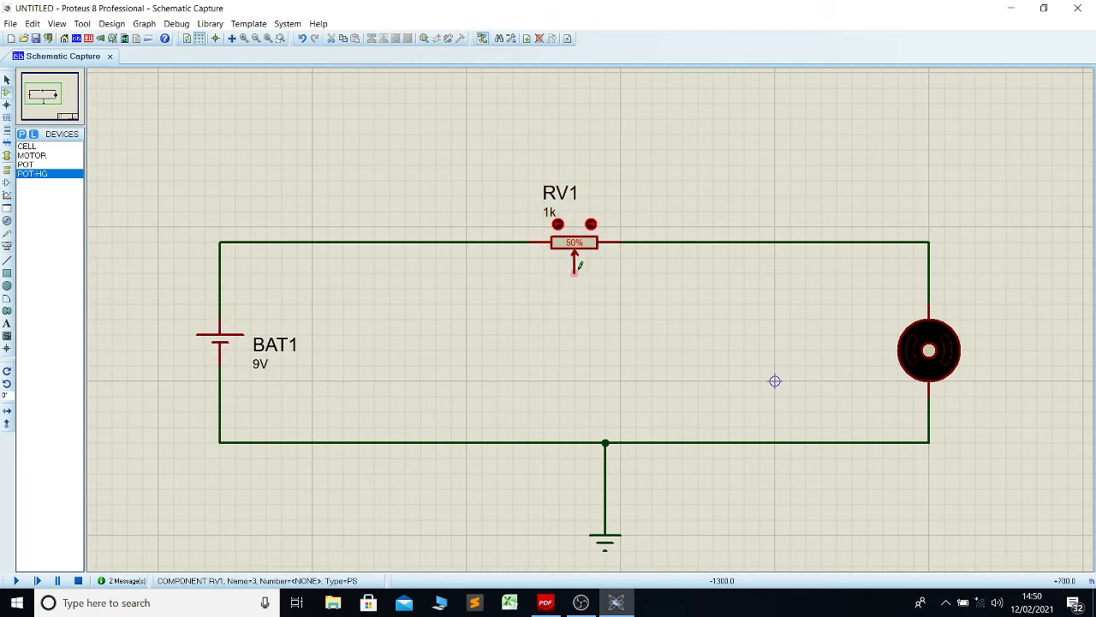
left_click(574, 271)
double_click(265, 212)
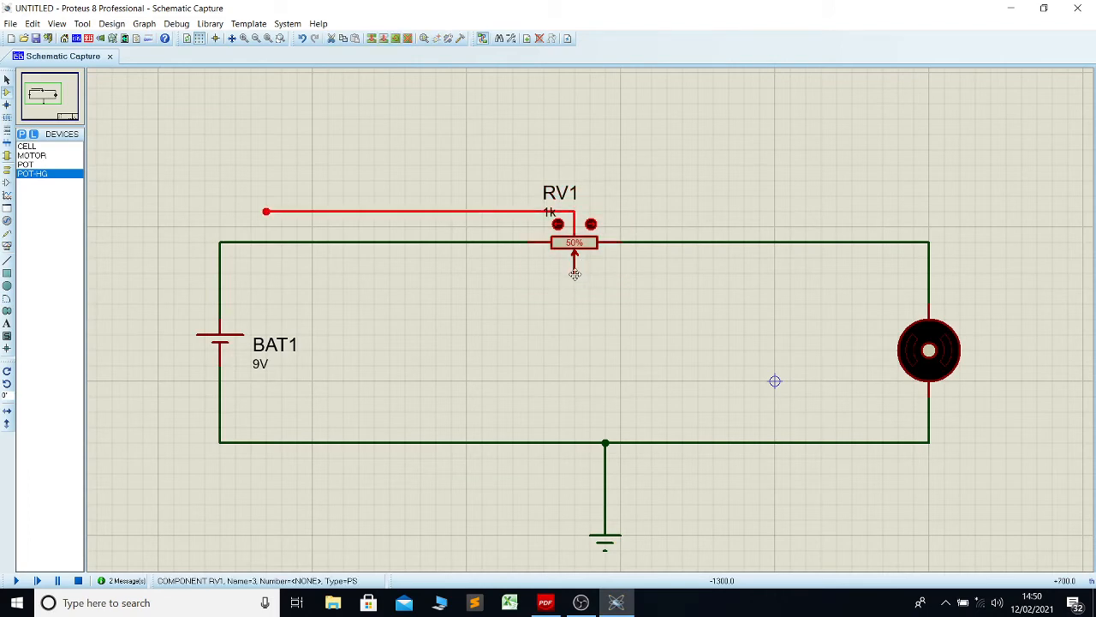
right_click(495, 211)
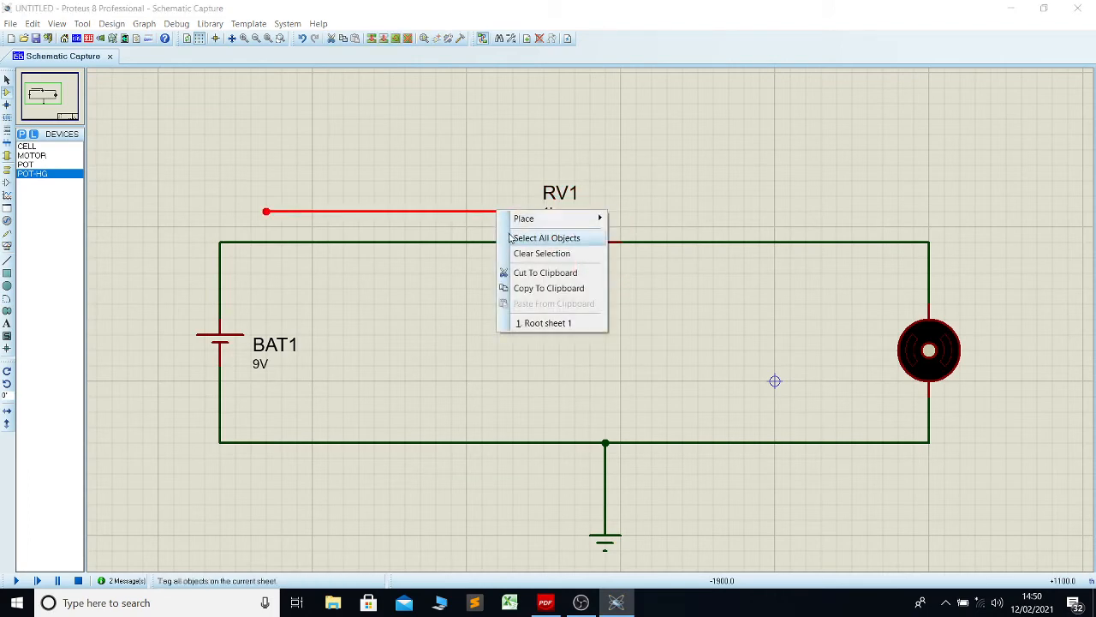
left_click(539, 323)
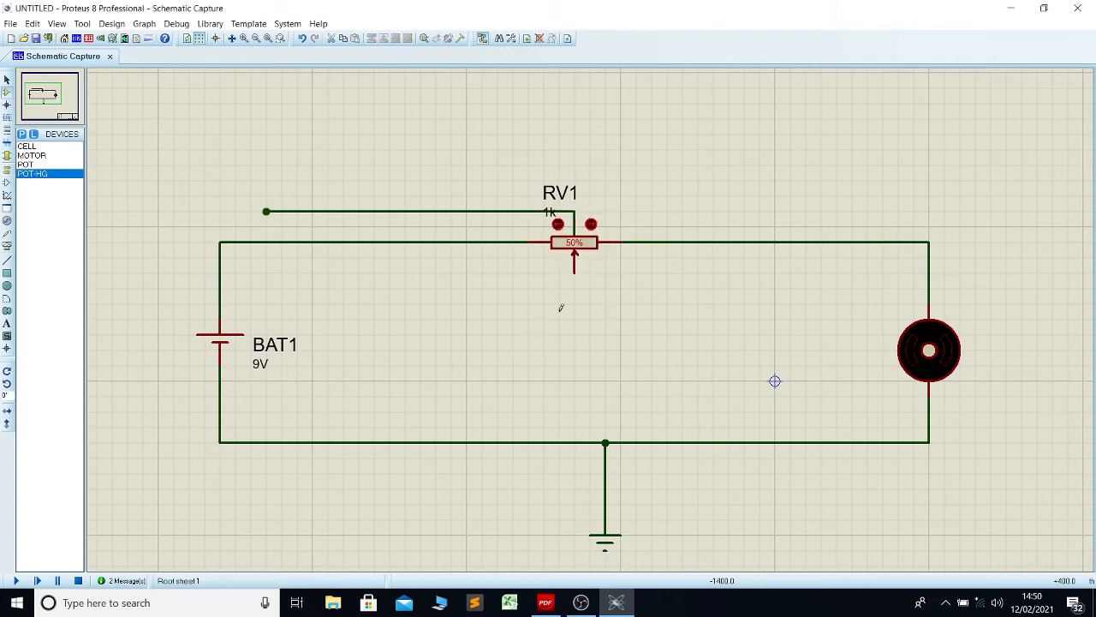
right_click(576, 222)
left_click(625, 262)
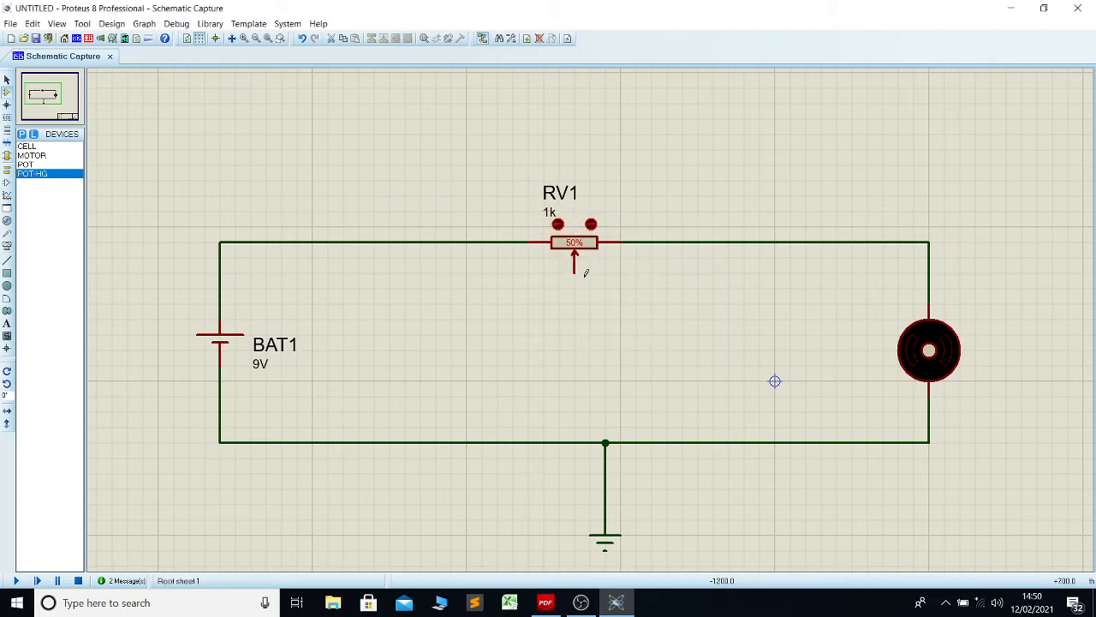
- Wire the potentiometer's wiper to the wire that runs from the potentiometer to the motor
left_click(574, 271)
left_click(683, 242)
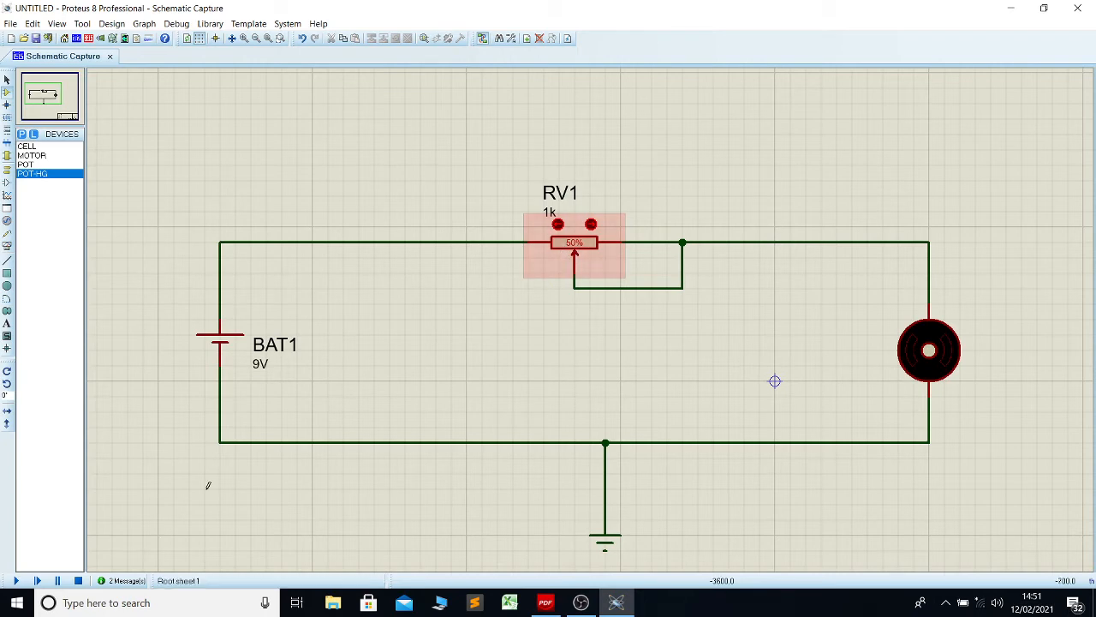
- Run the simulation, vary the potentiometer's wiper to 55%, down to 0% and back up to 50%, and stop the simulation
left_click(15, 581)
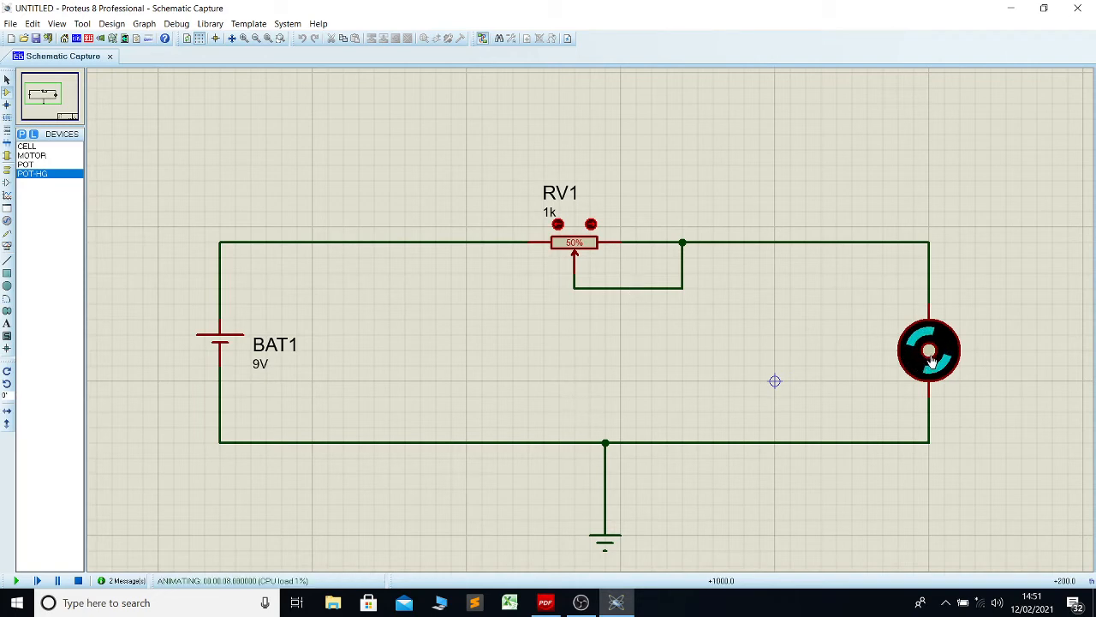
left_click(591, 225)
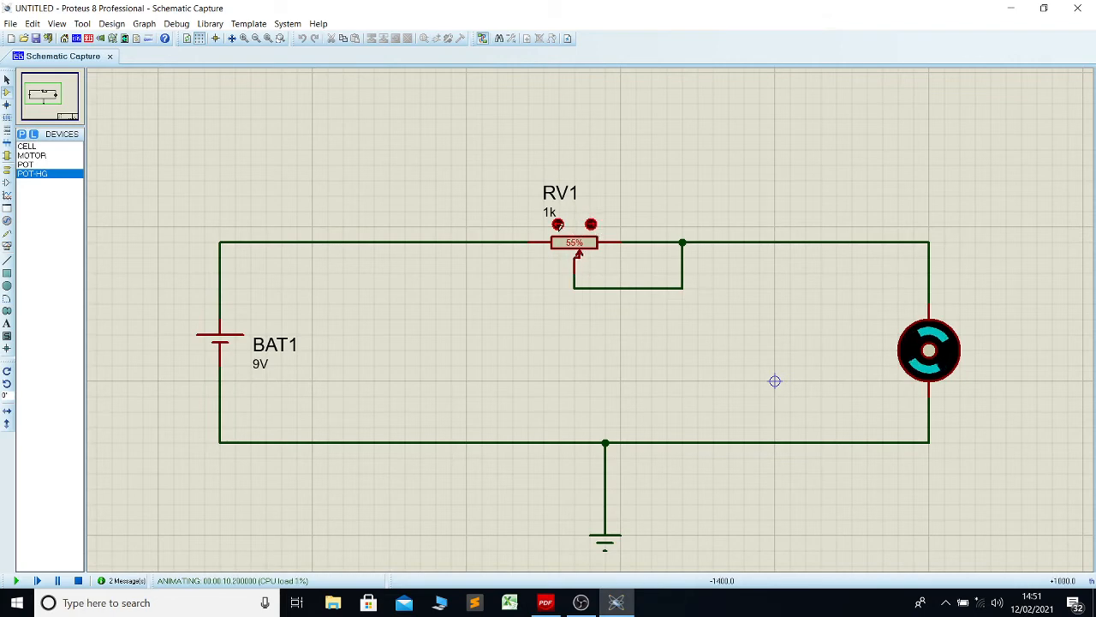
left_click(558, 225)
left_click(558, 225)
left_click(557, 225)
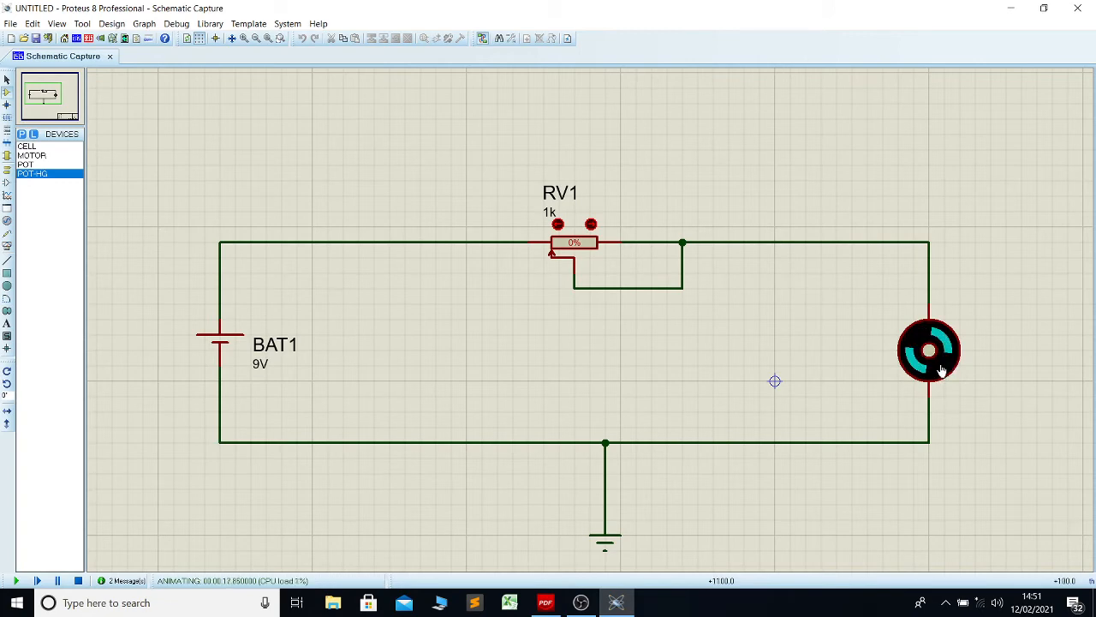
left_click(591, 226)
left_click(592, 227)
left_click(592, 226)
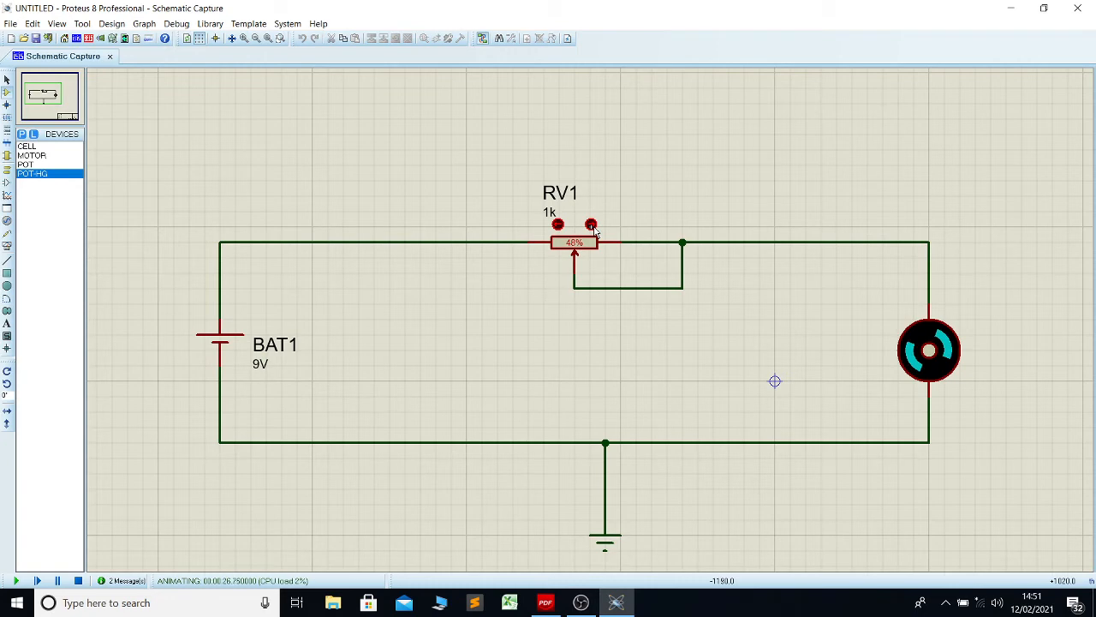
left_click(592, 226)
right_click(942, 364)
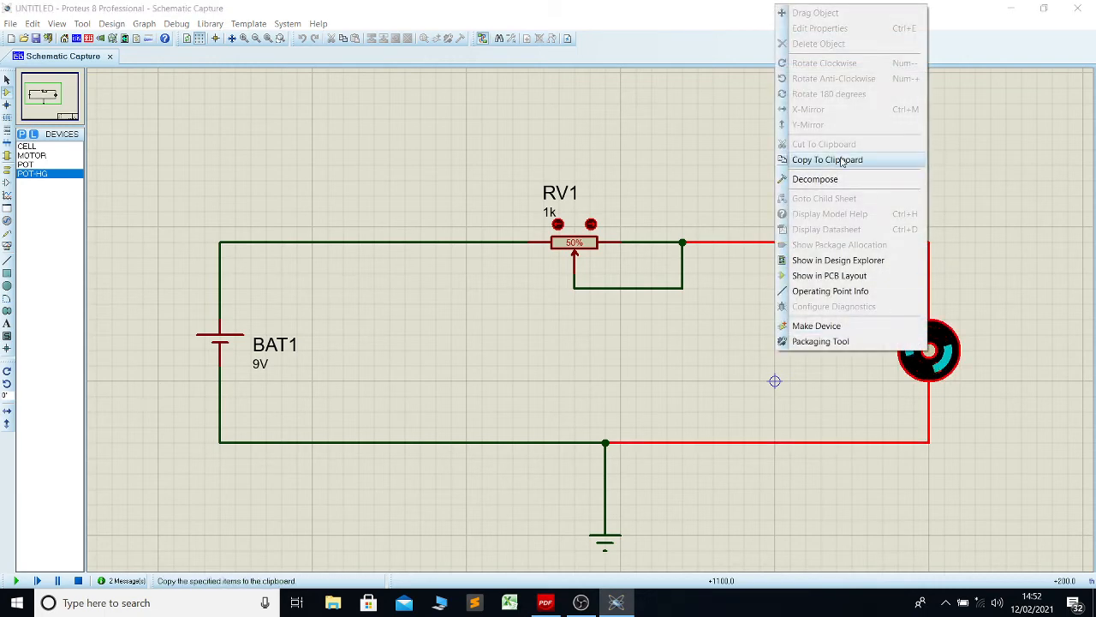
left_click(651, 415)
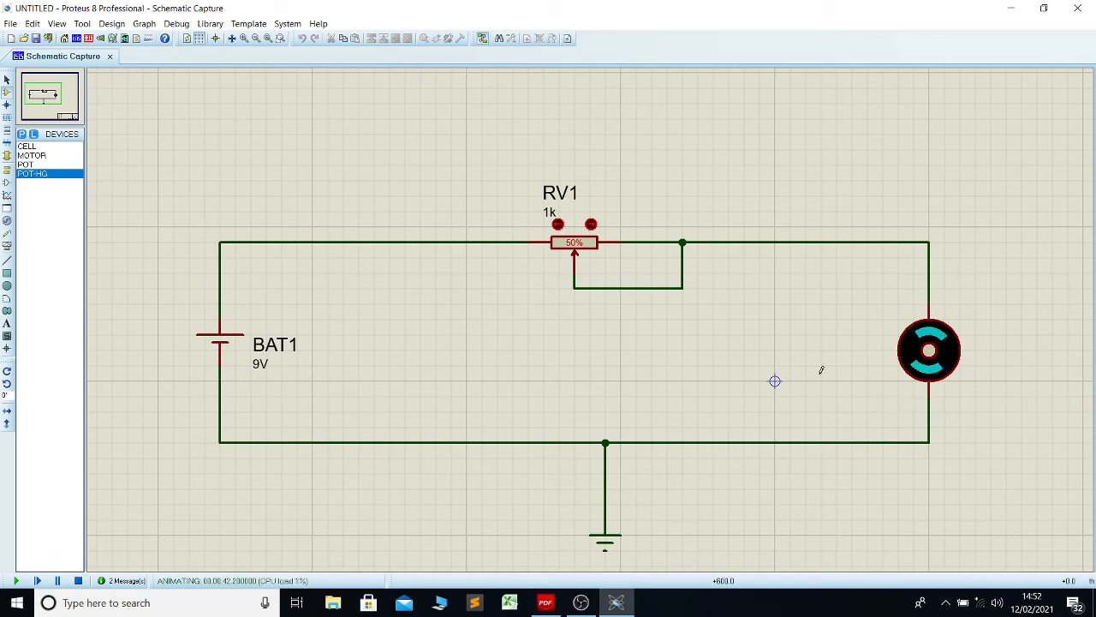
left_click(78, 581)
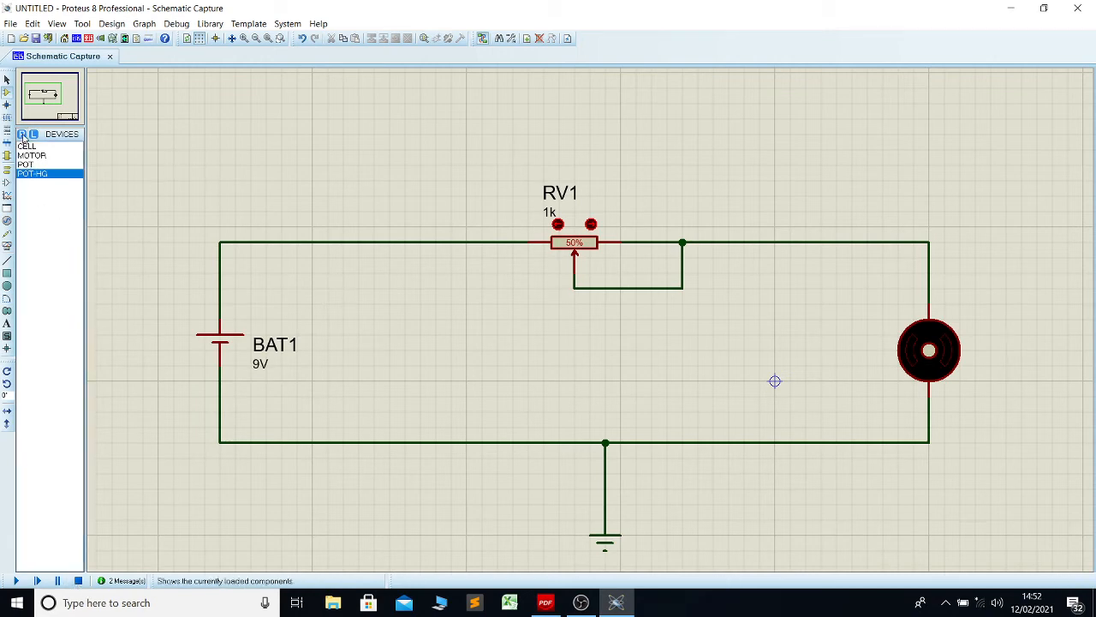
- Search the device library for "dc motor"
left_click(22, 134)
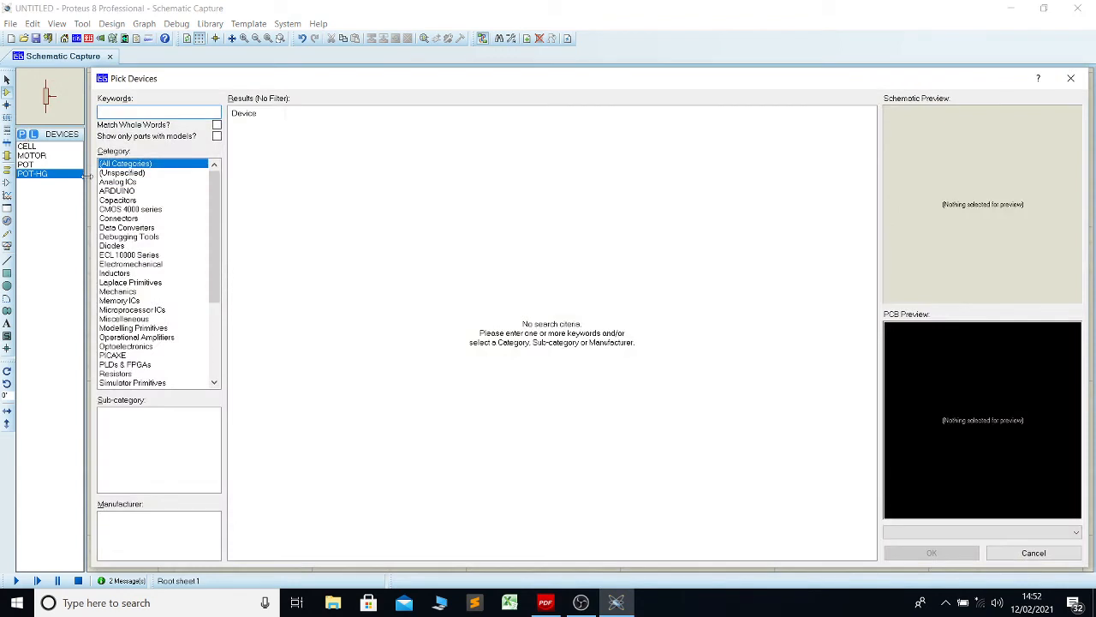
type("dc motor")
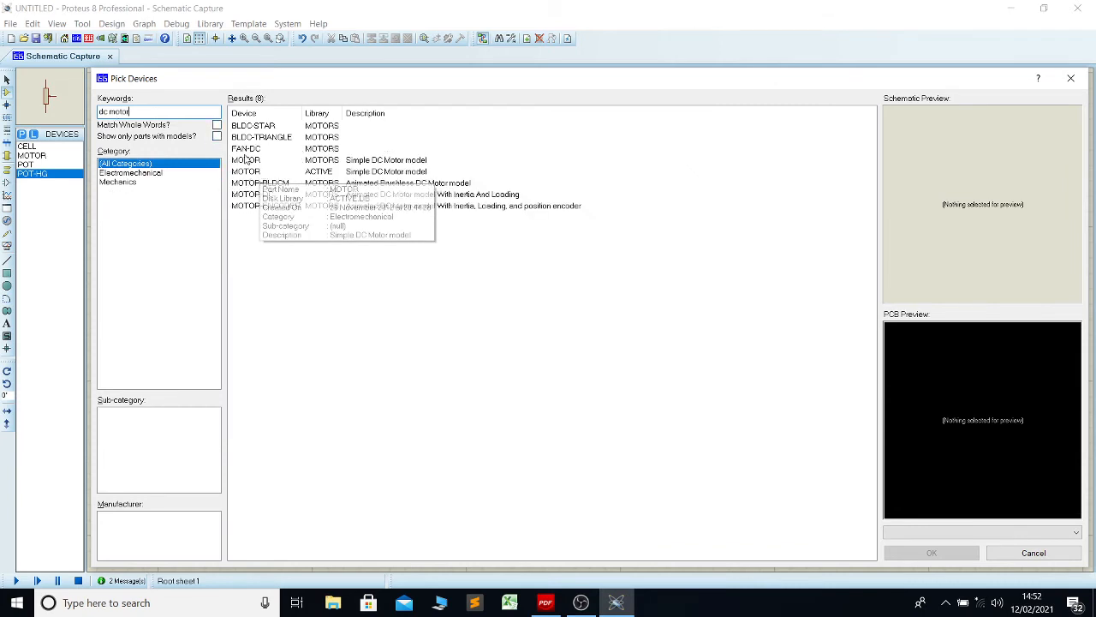
- Preview the simple, brushless, DC and encoder motor models in the results, and add MOTOR-DC to the device list
left_click(249, 160)
left_click(246, 172)
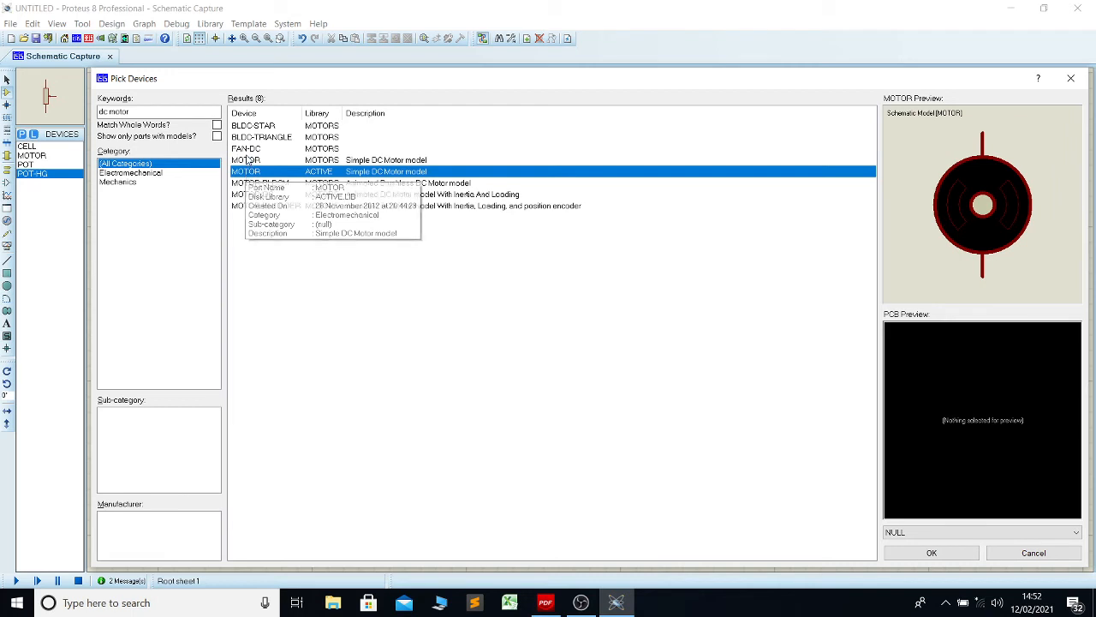
left_click(247, 161)
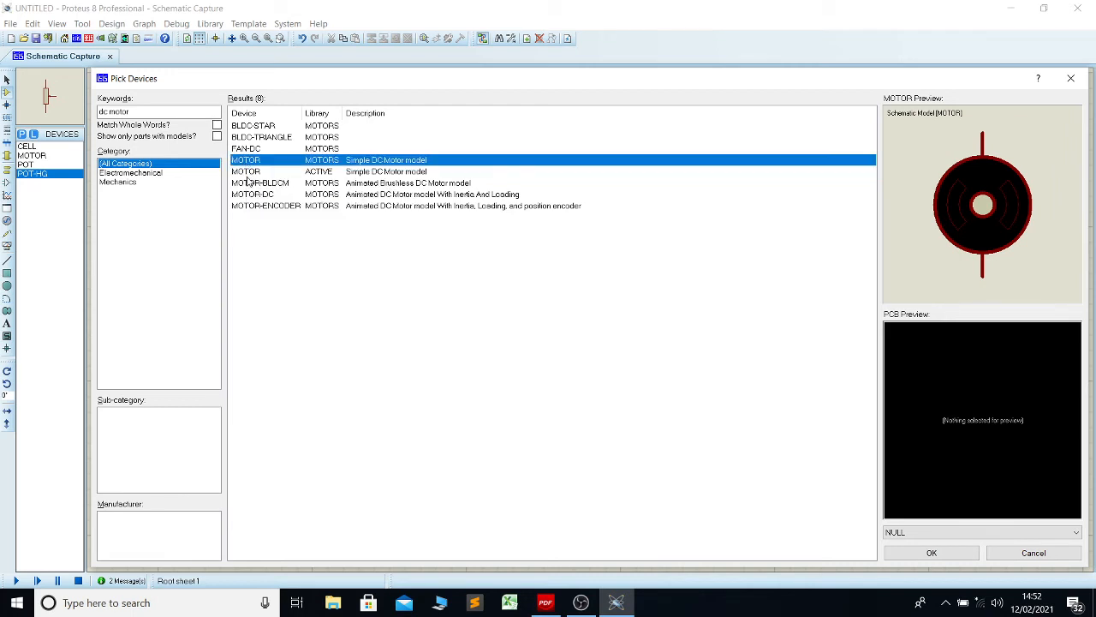
left_click(247, 183)
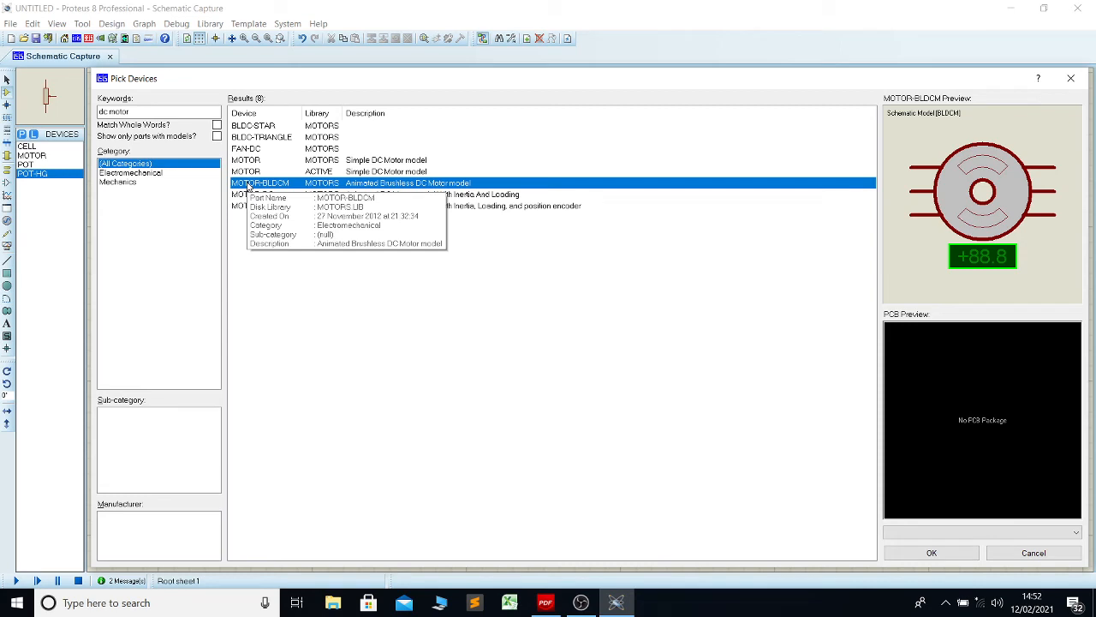
left_click(249, 195)
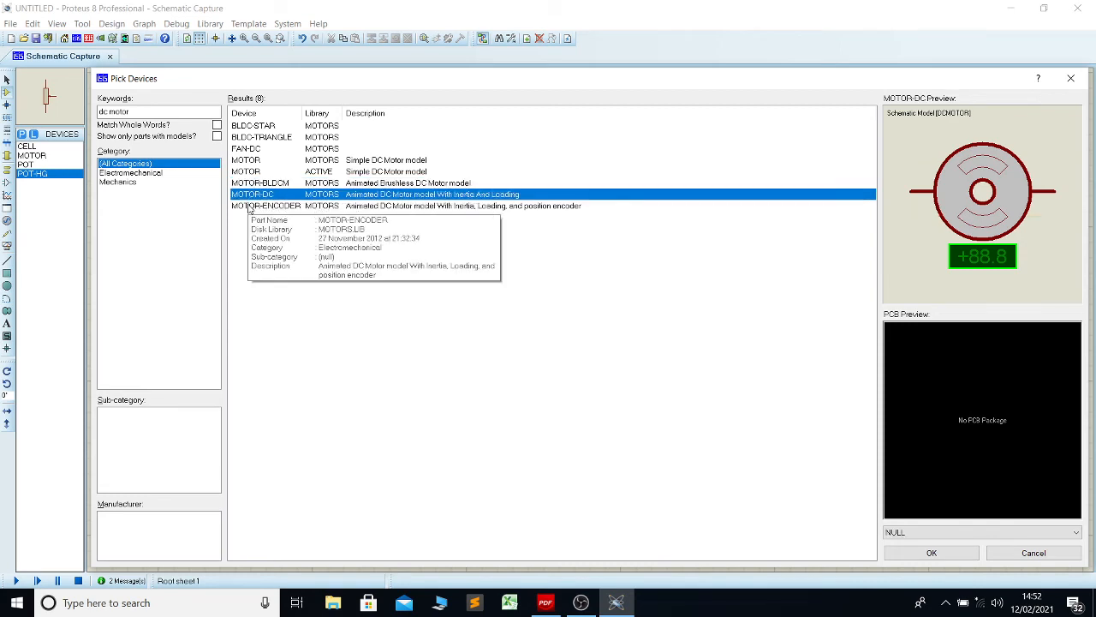
left_click(249, 207)
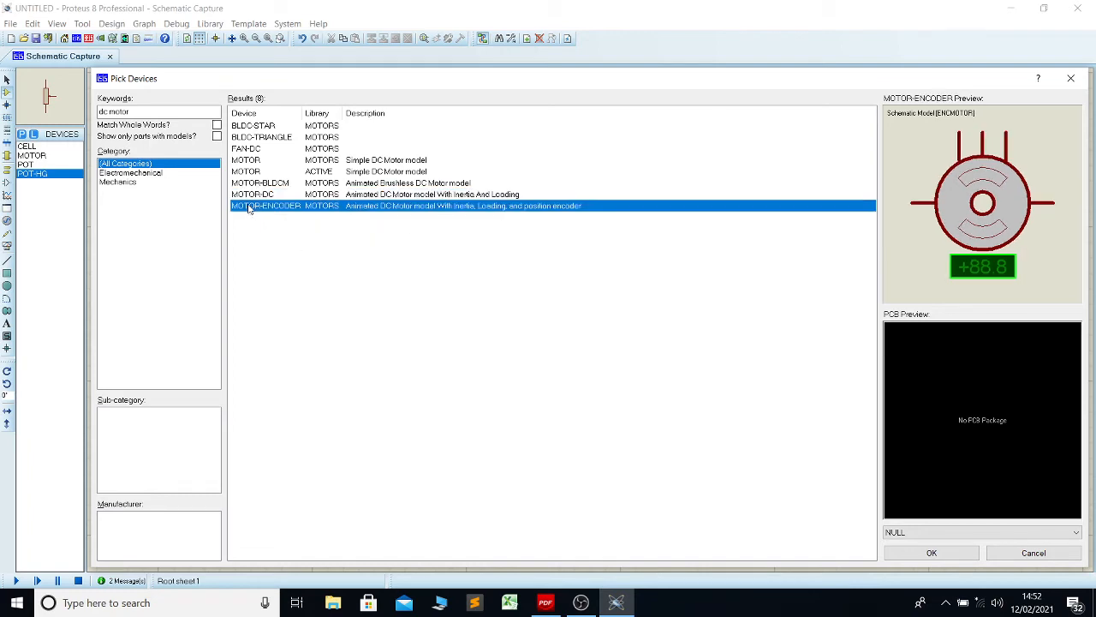
left_click(252, 197)
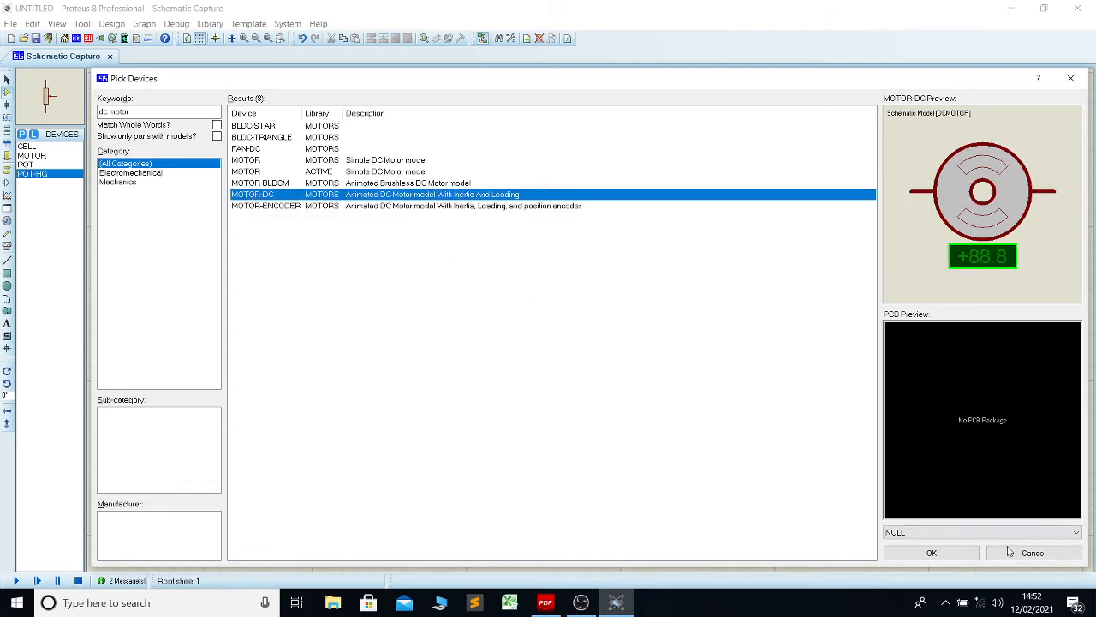
left_click(932, 552)
- Delete the simple motor from the circuit together with its connecting wires
left_click(924, 386)
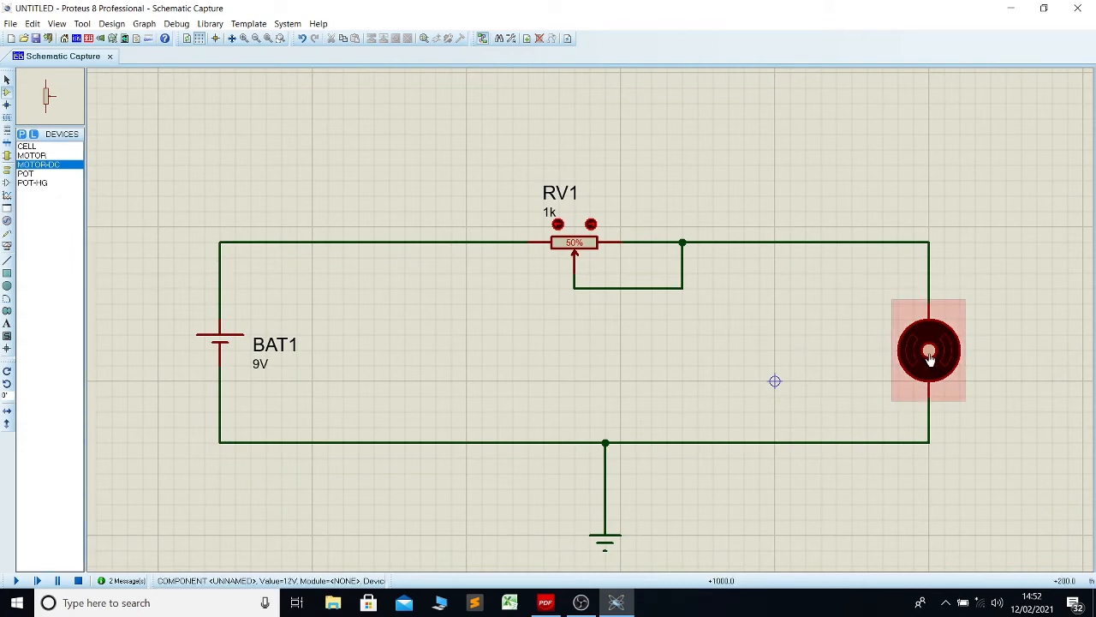
left_click(7, 80)
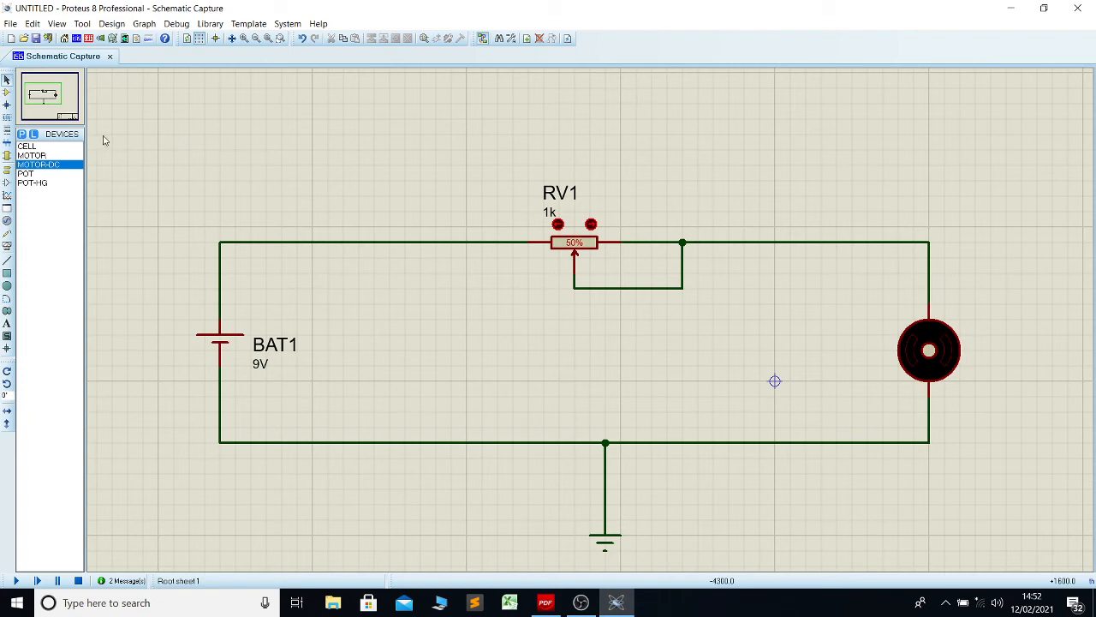
left_click(941, 353)
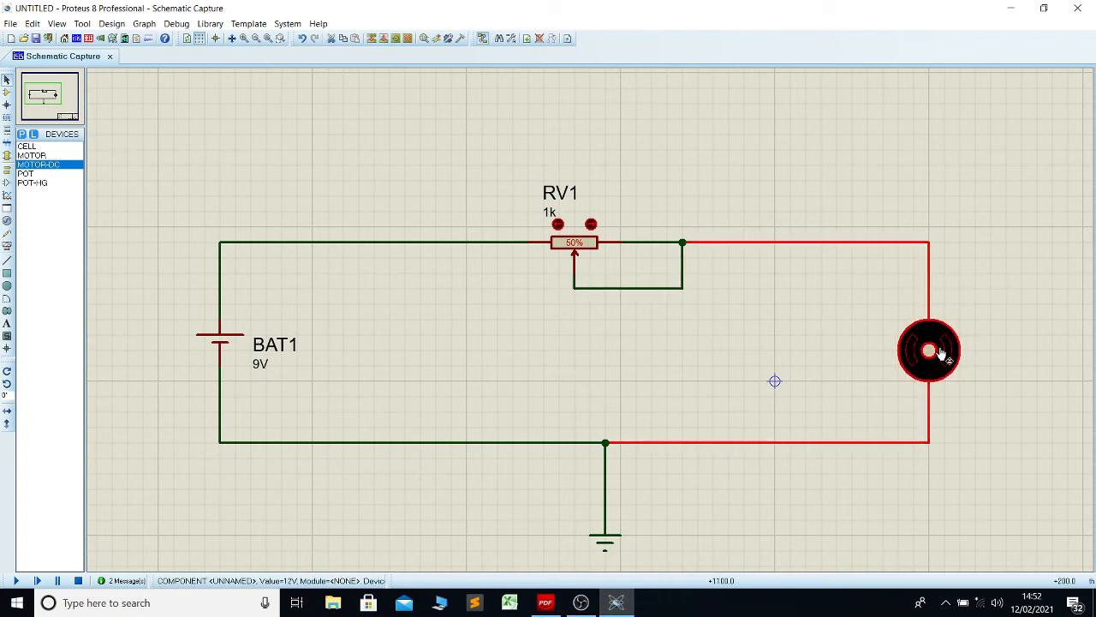
right_click(938, 353)
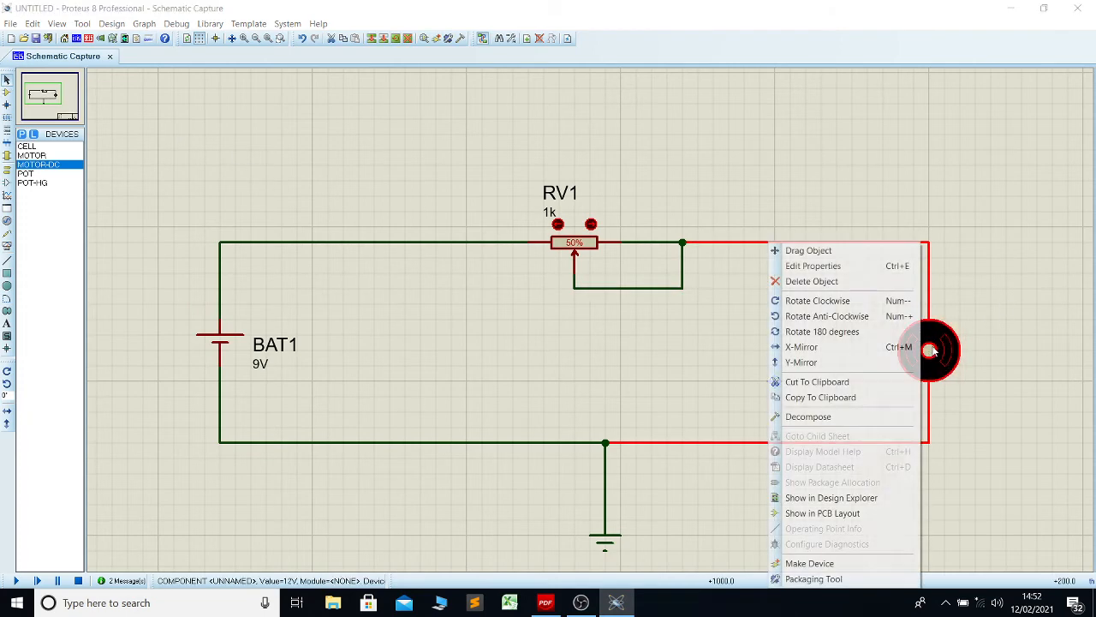
left_click(822, 285)
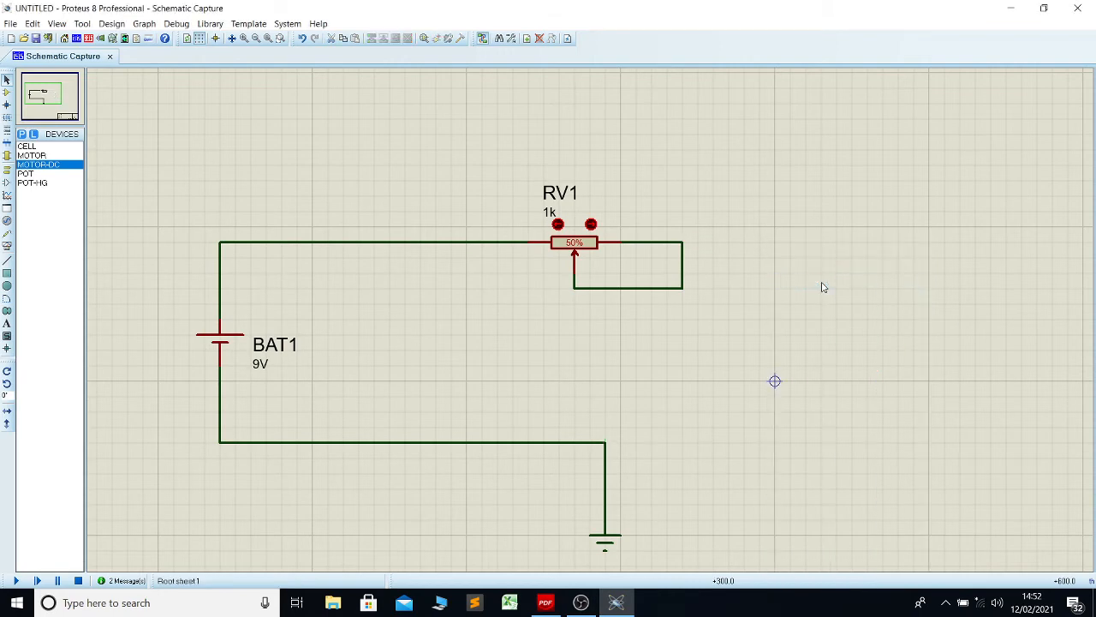
- Place the MOTOR-DC component on the schematic to the right of the potentiometer circuit
left_click(53, 168)
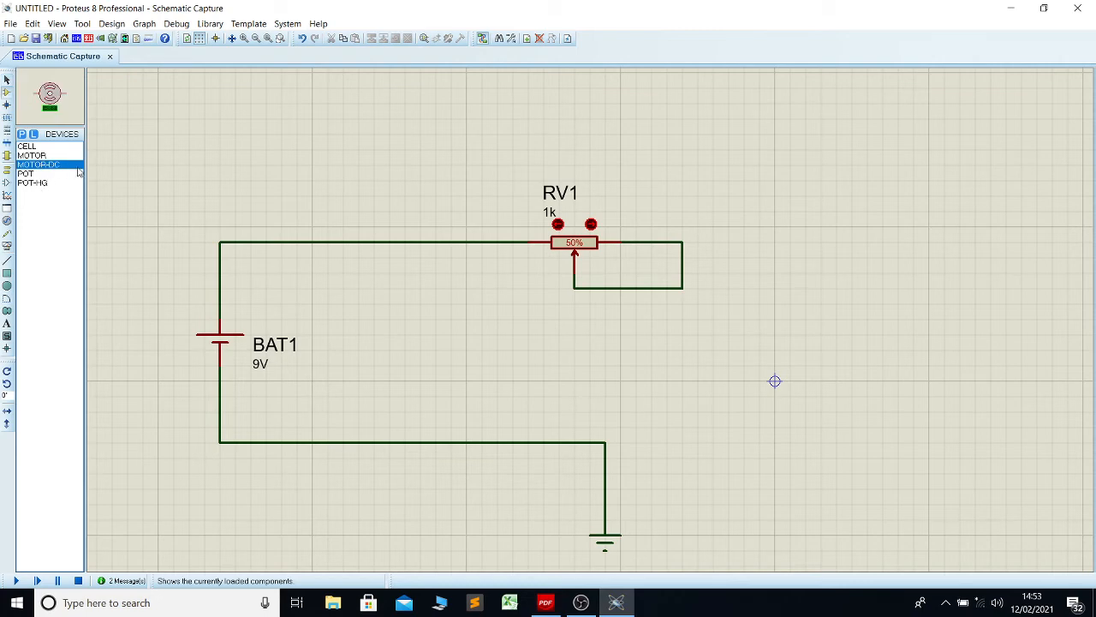
left_click(854, 327)
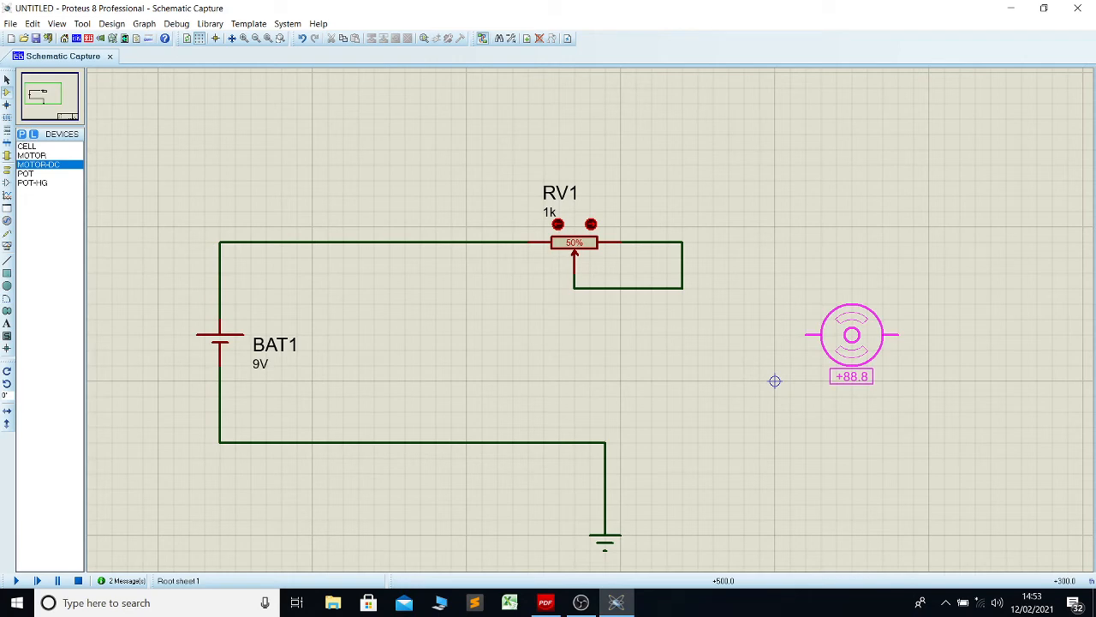
left_click(852, 334)
- Rotate the placed motor so its terminals are vertical and its speed display faces away from the battery
right_click(856, 325)
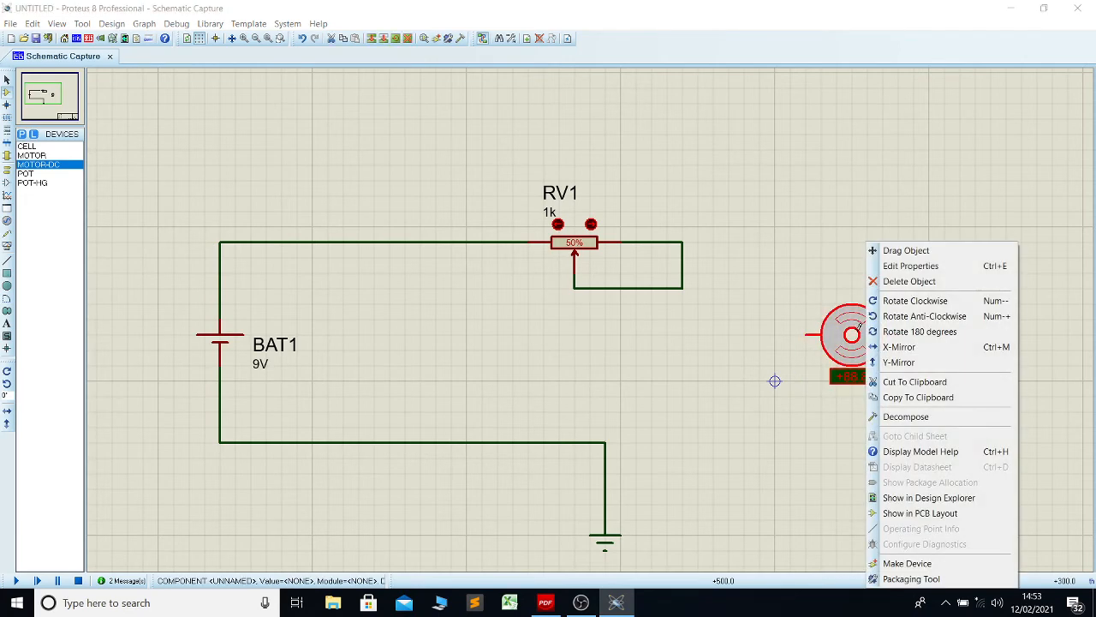
left_click(907, 316)
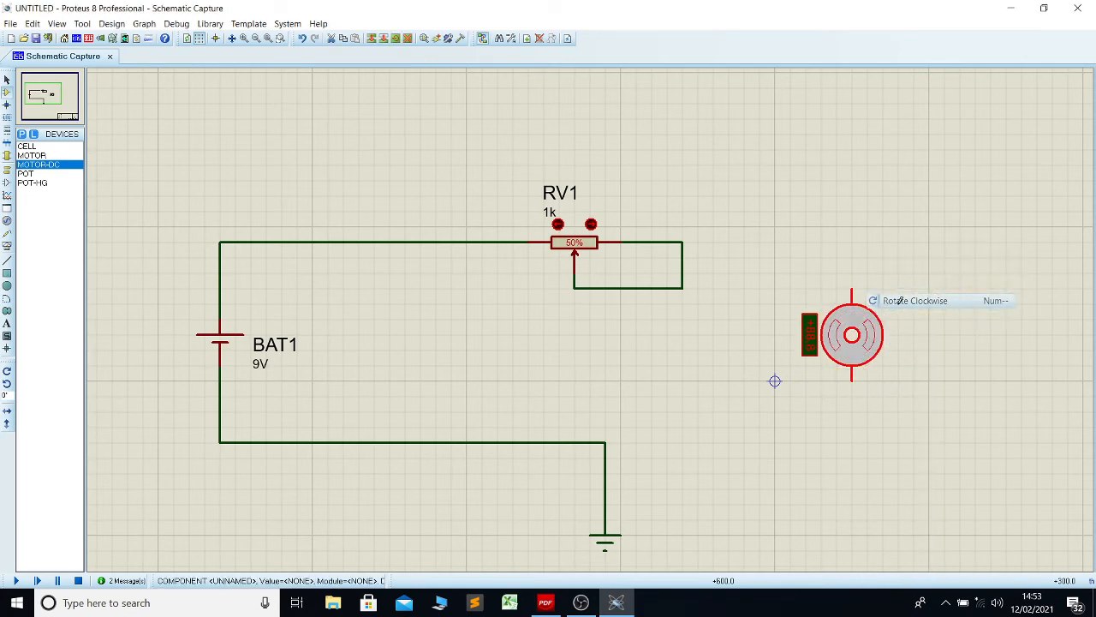
right_click(843, 344)
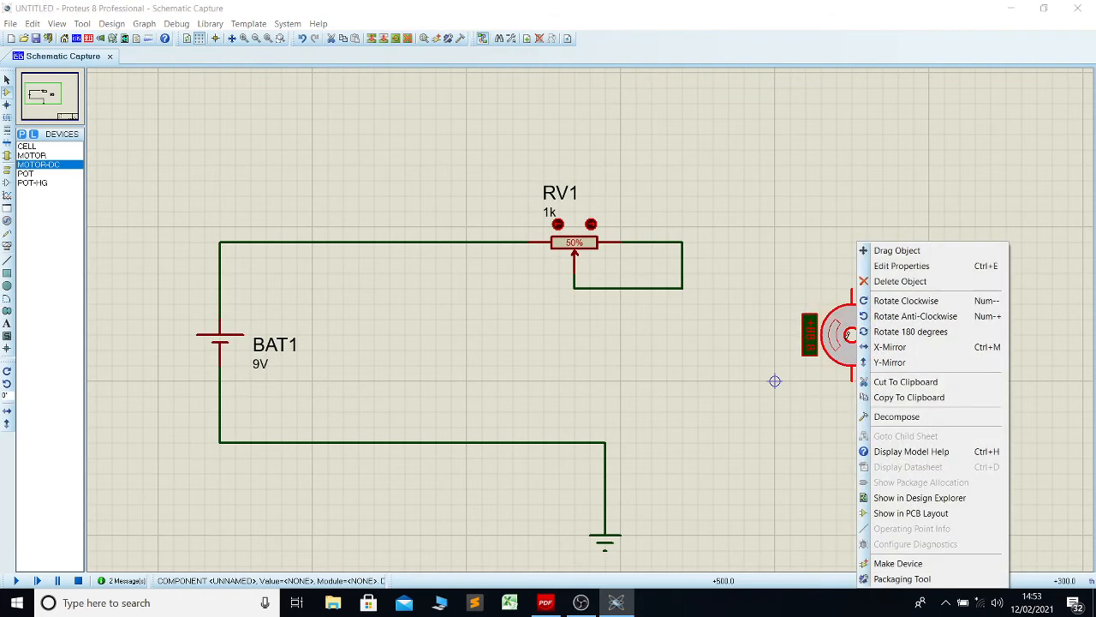
left_click(893, 318)
right_click(863, 342)
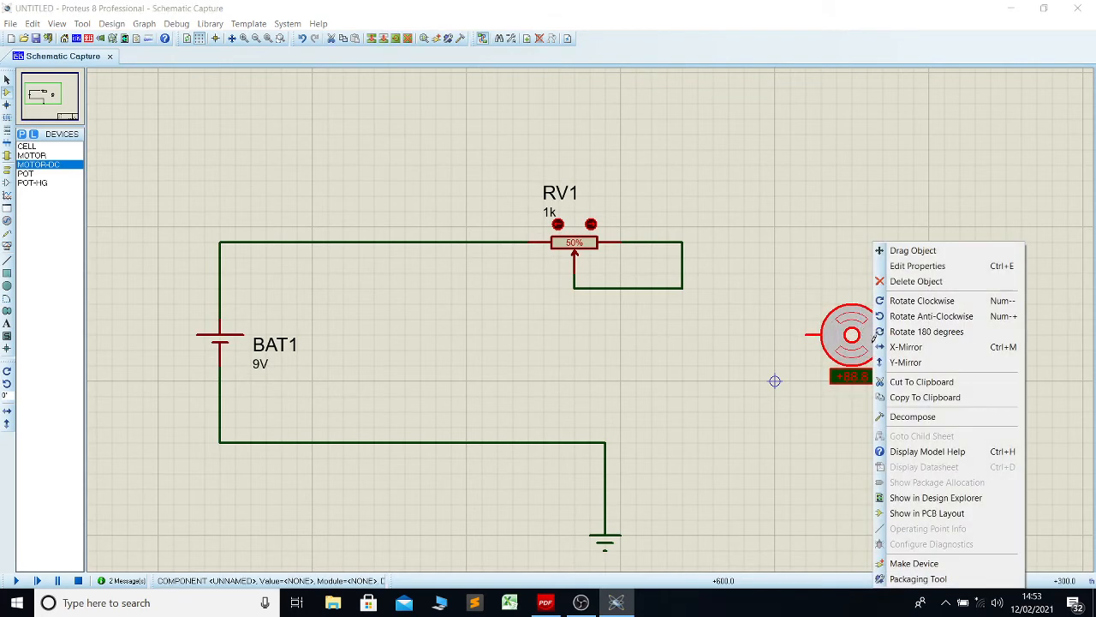
left_click(897, 328)
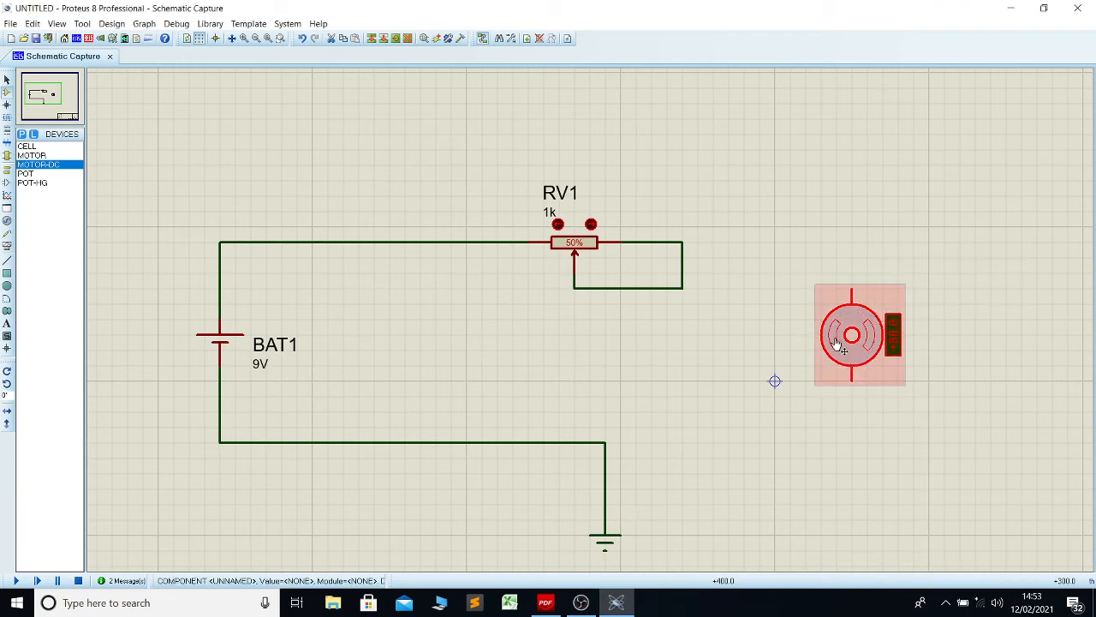
left_click(752, 351)
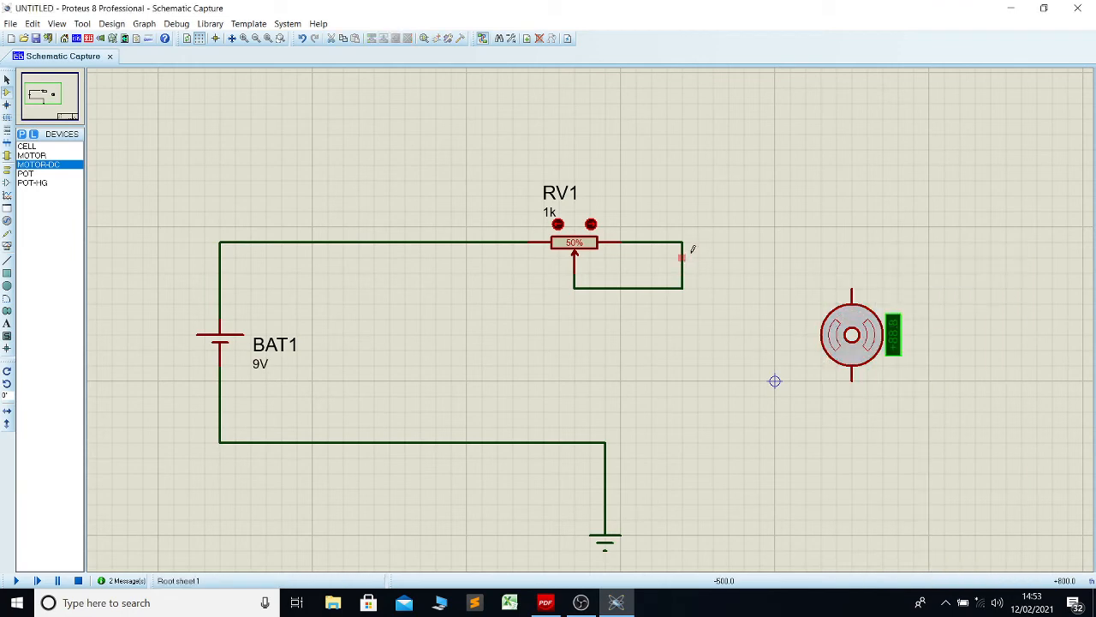
- Wire the motor's lower terminal to the ground junction and its upper terminal to the potentiometer's output corner
left_click(605, 442)
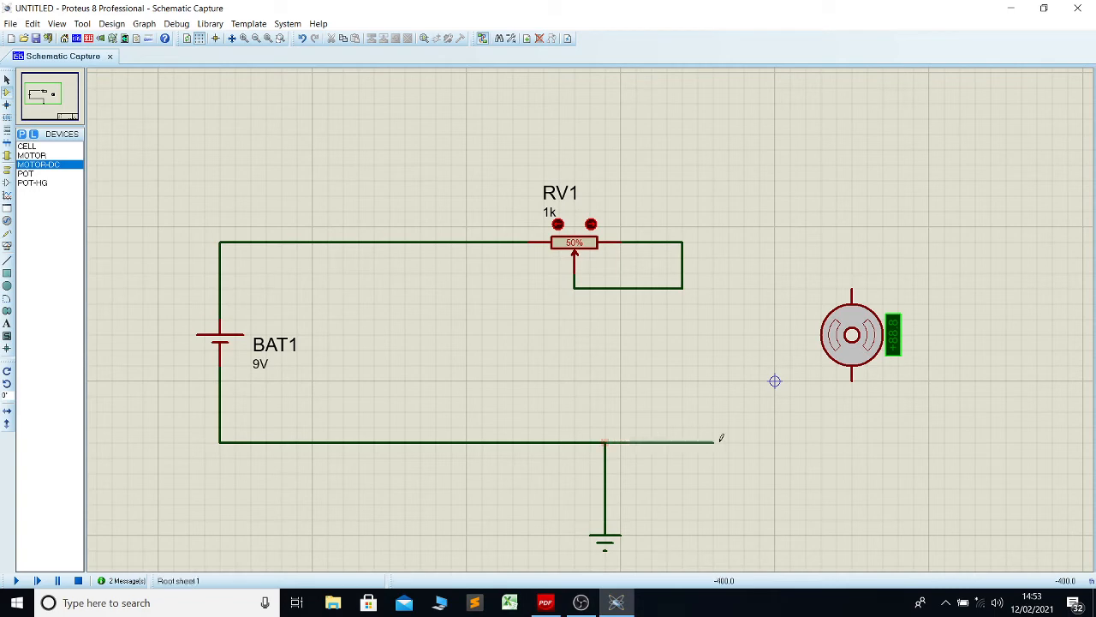
left_click(851, 381)
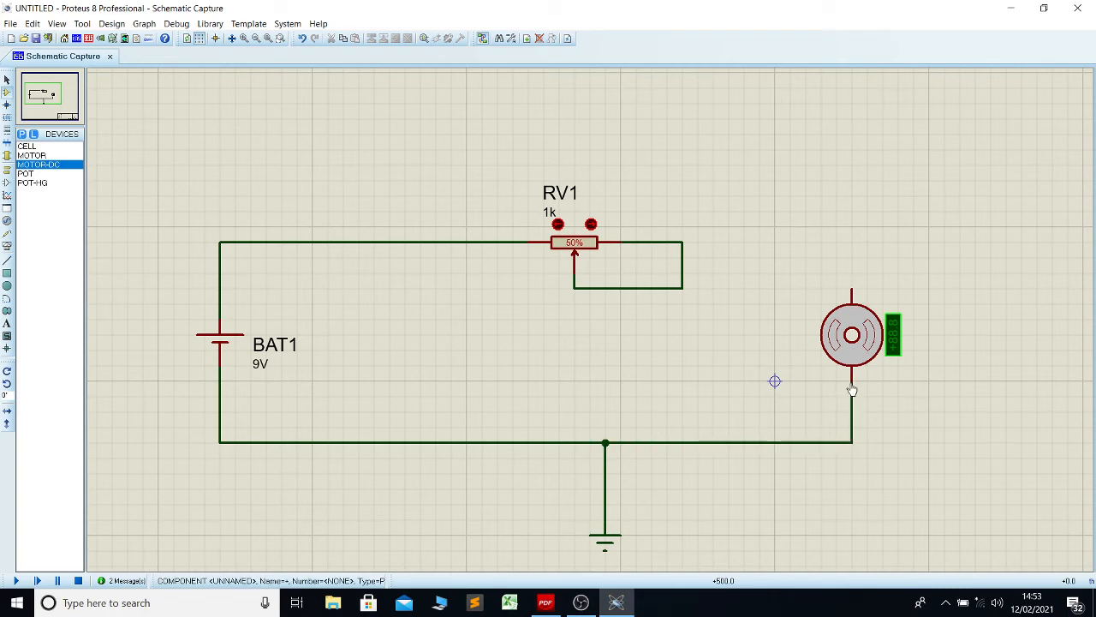
left_click(682, 242)
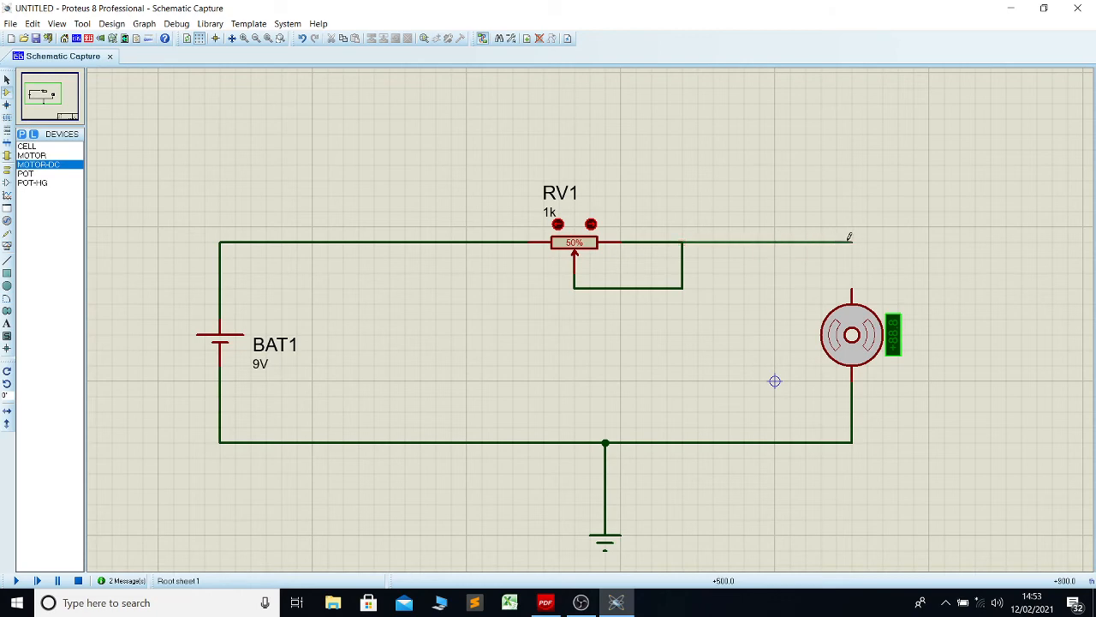
left_click(855, 285)
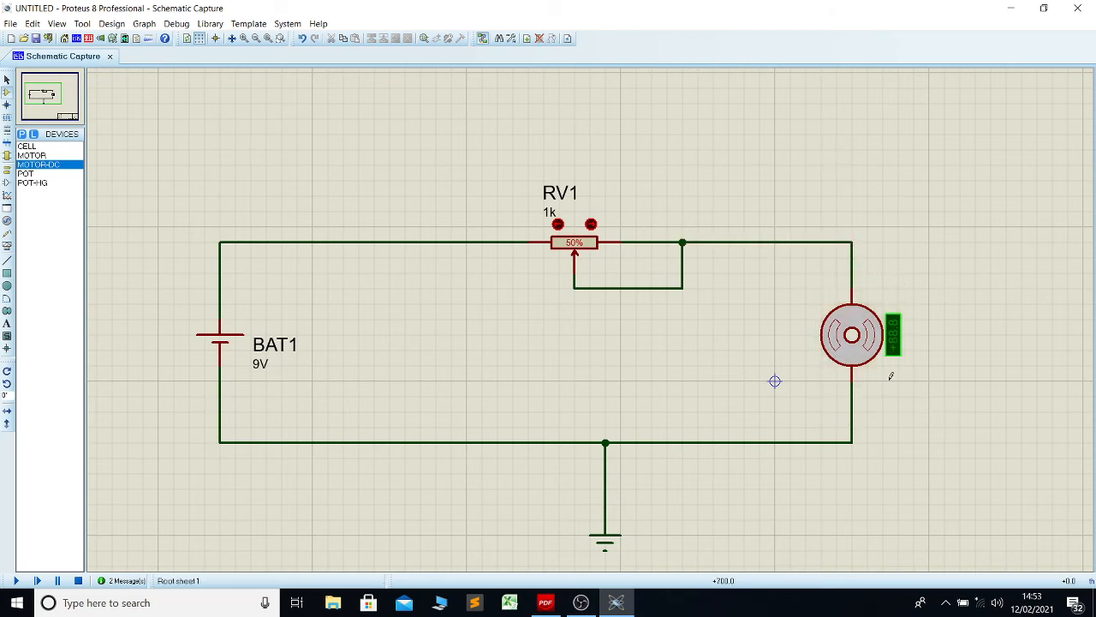
- Run the simulation and lower the potentiometer's wiper from the middle down to 1%
left_click(14, 581)
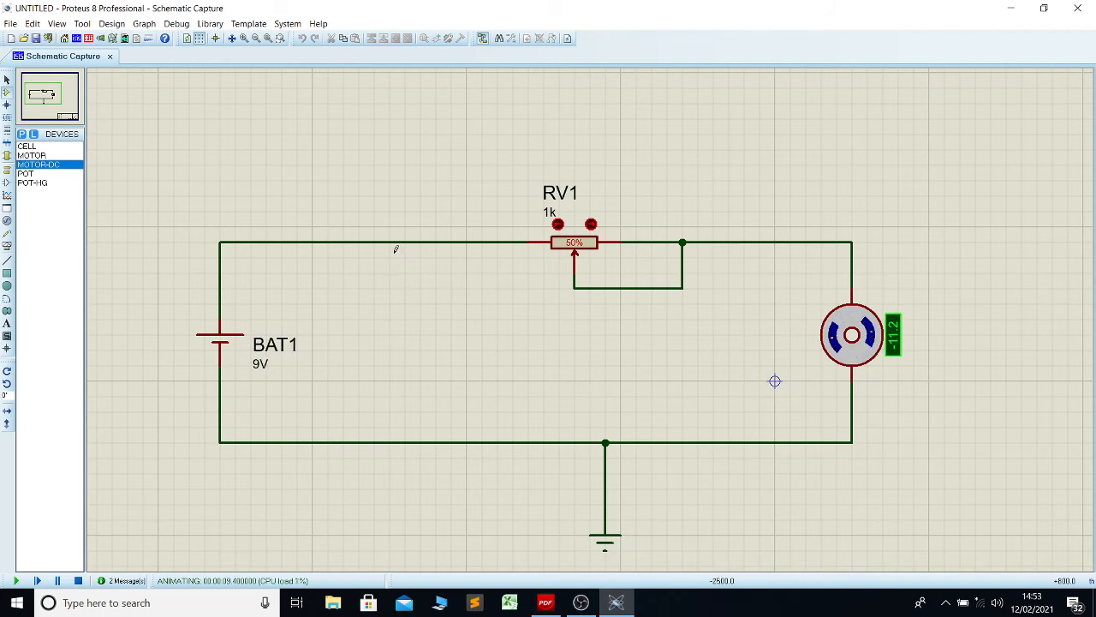
left_click(557, 226)
left_click_drag(558, 225, 558, 225)
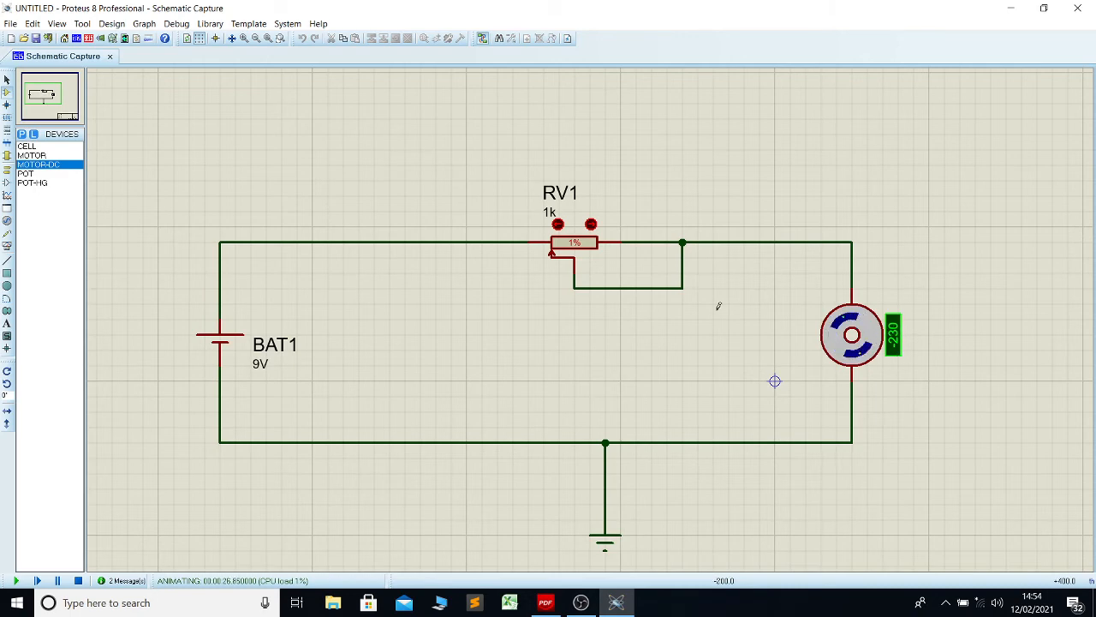
- Raise the potentiometer's wiper step by step to 50% while watching the motor's speed, and stop the simulation
left_click(591, 224)
left_click(591, 224)
left_click(591, 224)
left_click(590, 224)
left_click(591, 225)
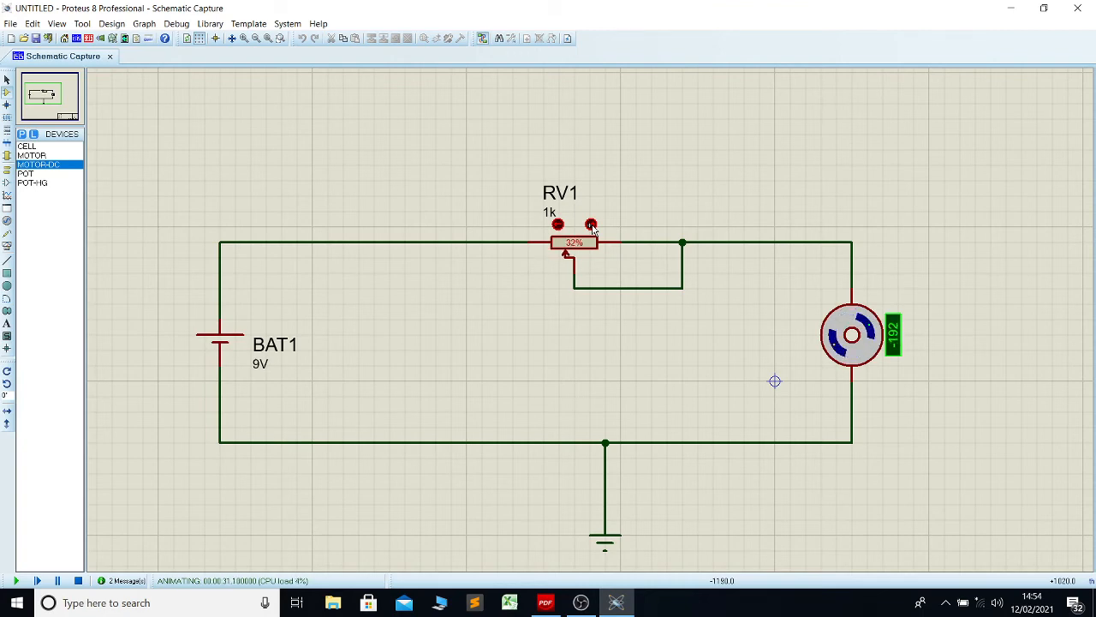
left_click(591, 225)
left_click(590, 224)
left_click(591, 224)
left_click(591, 225)
left_click(591, 225)
left_click(591, 224)
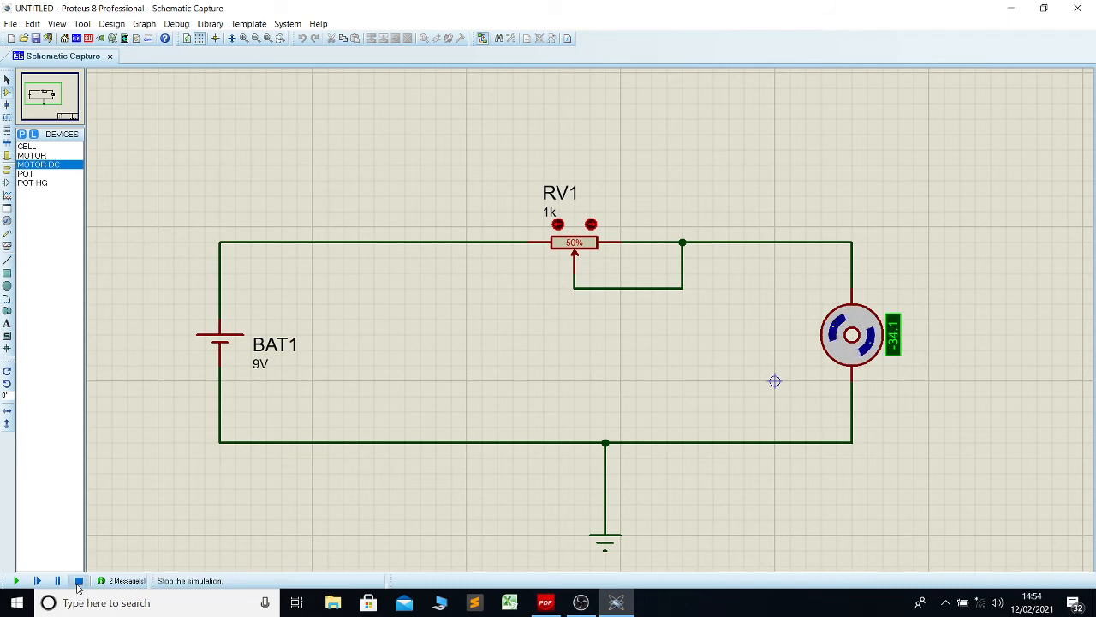
left_click(78, 581)
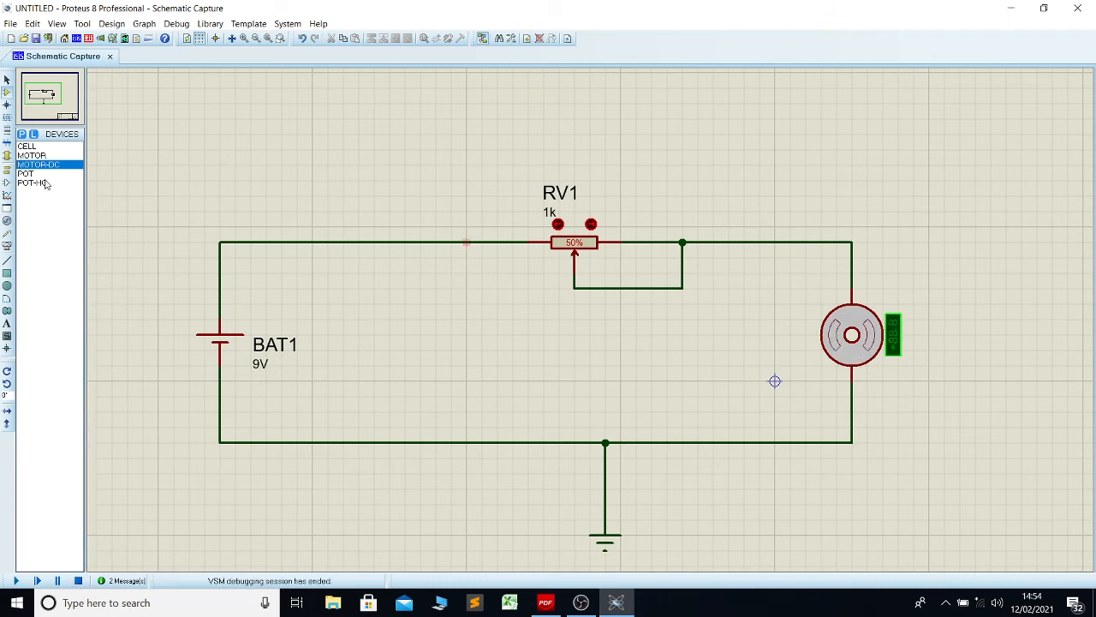
- Search the device library for "dc moto" and add FAN-DC to the device list
left_click(22, 134)
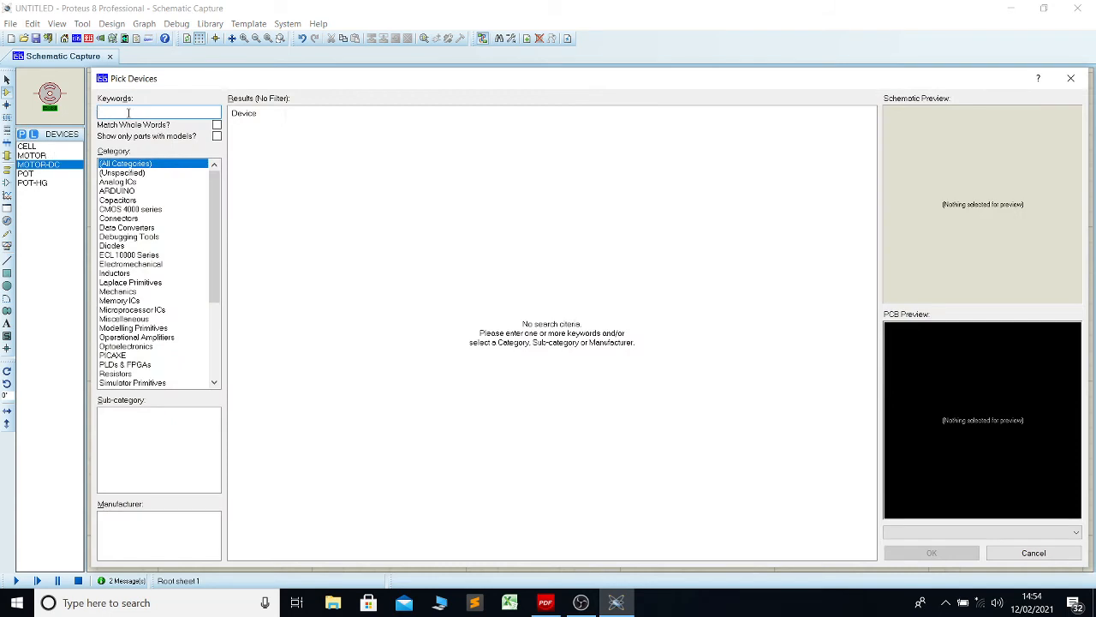
type("dc mo")
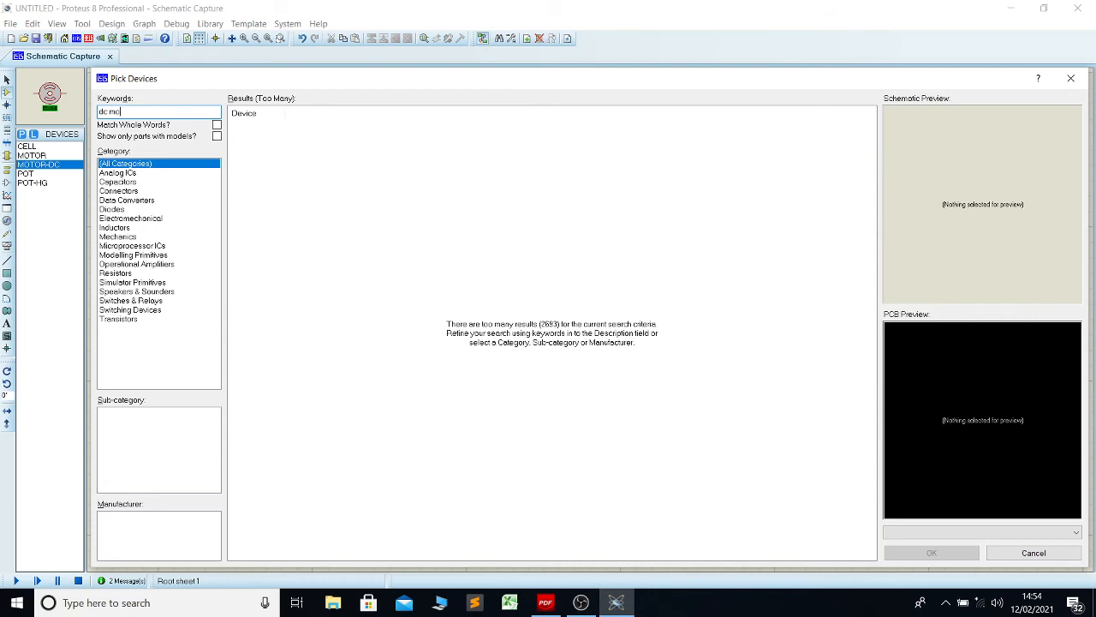
type("to")
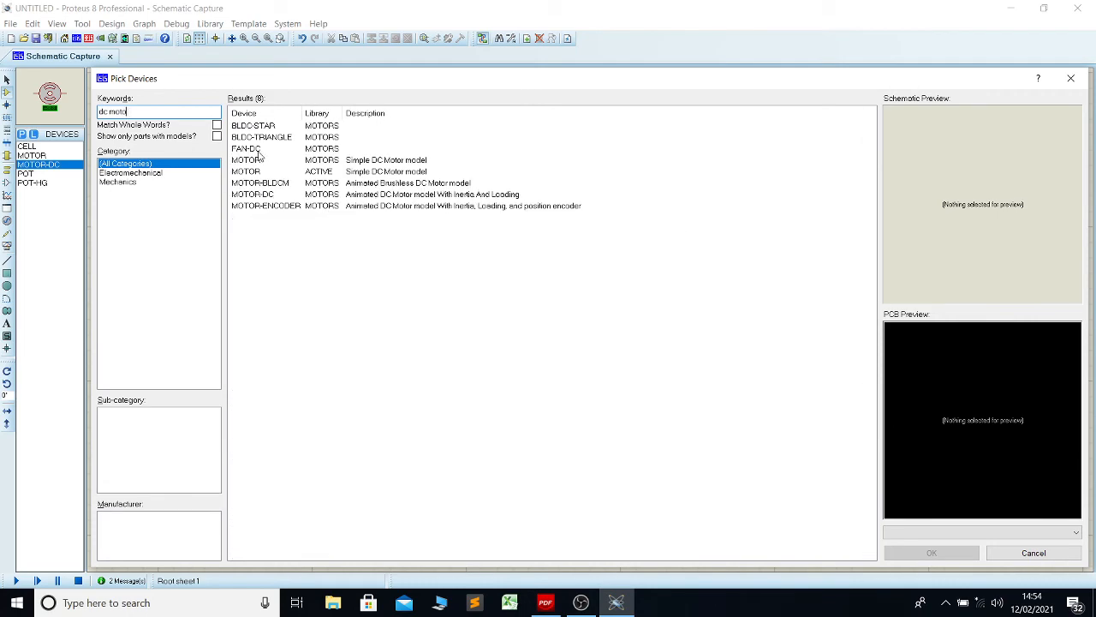
left_click(257, 151)
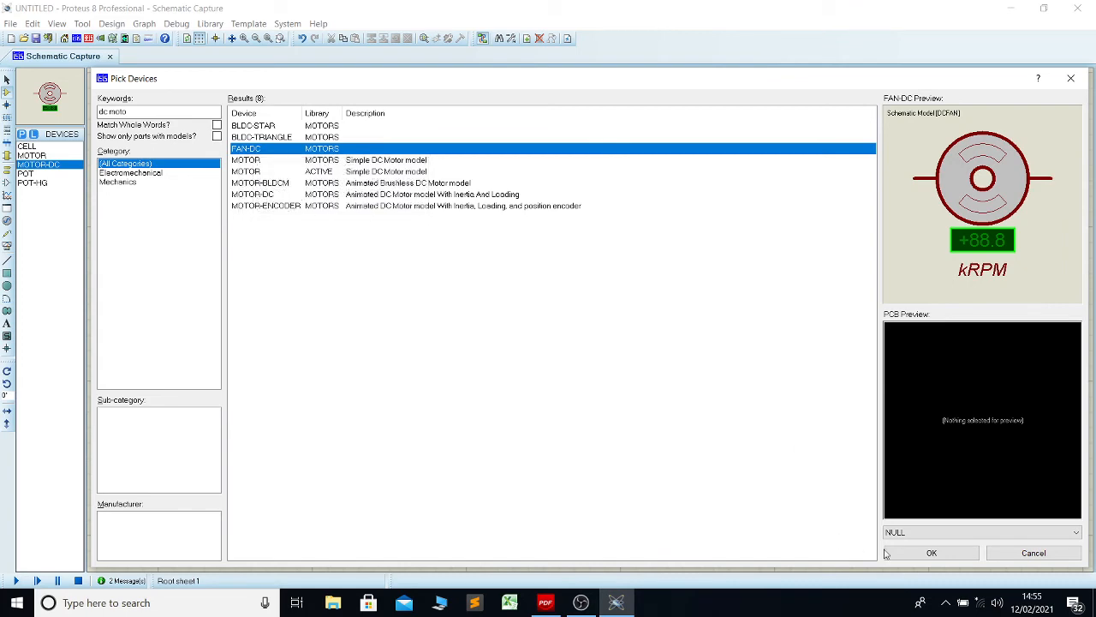
left_click(921, 554)
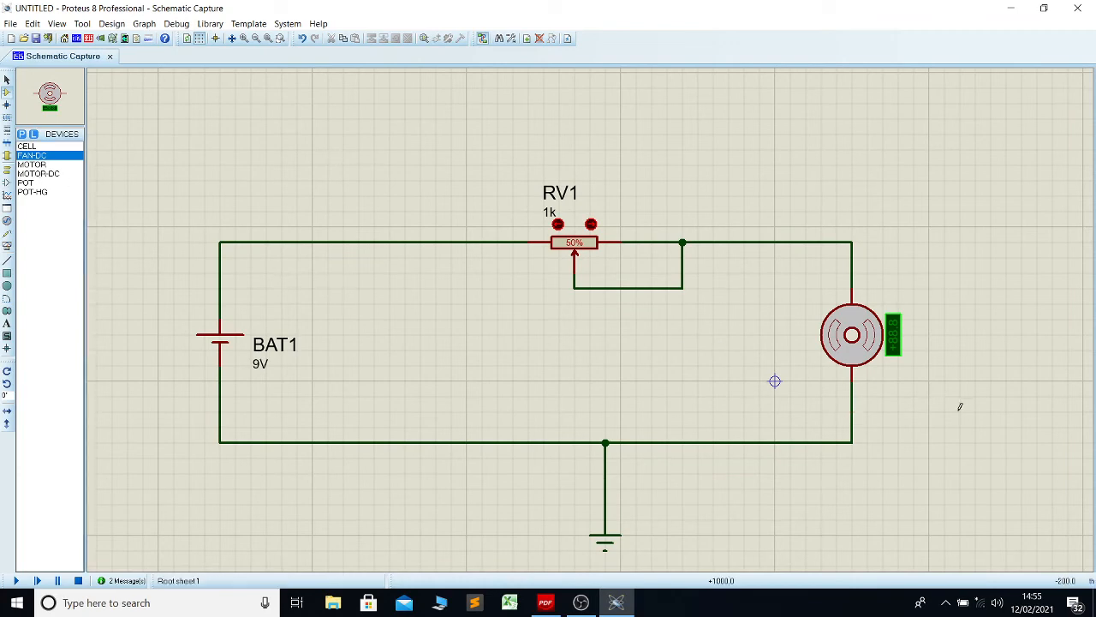
- Delete the MOTOR-DC component from the circuit together with its connecting wires
right_click(852, 338)
left_click(793, 336)
right_click(829, 335)
left_click(868, 281)
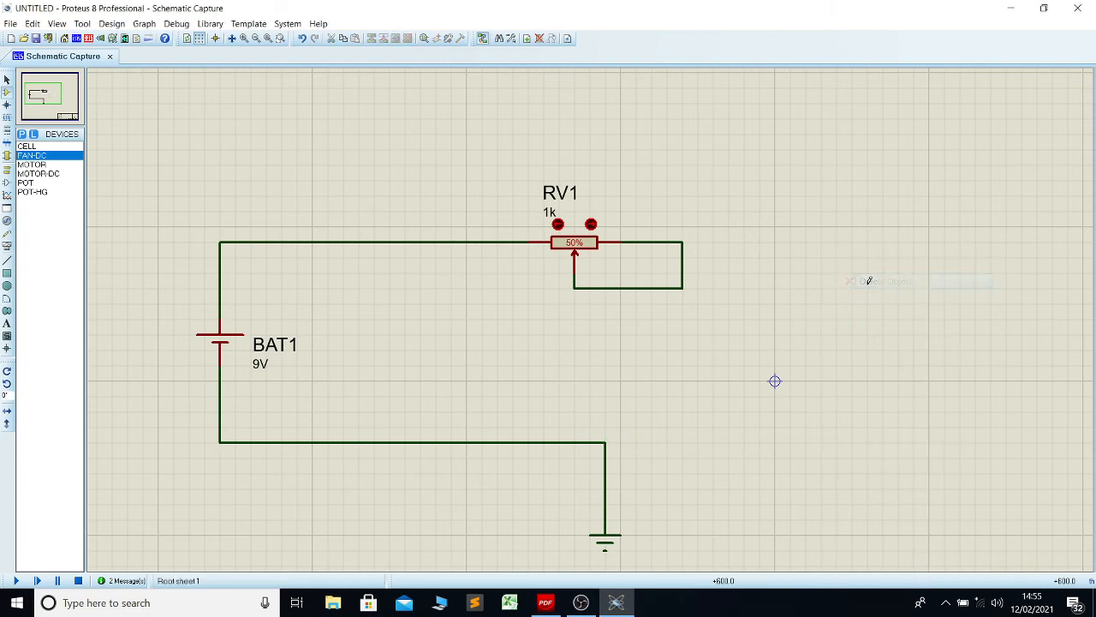
- Place a FAN-DC component at the circuit's open end and rotate it anti-clockwise so its terminals are vertical
left_click(40, 157)
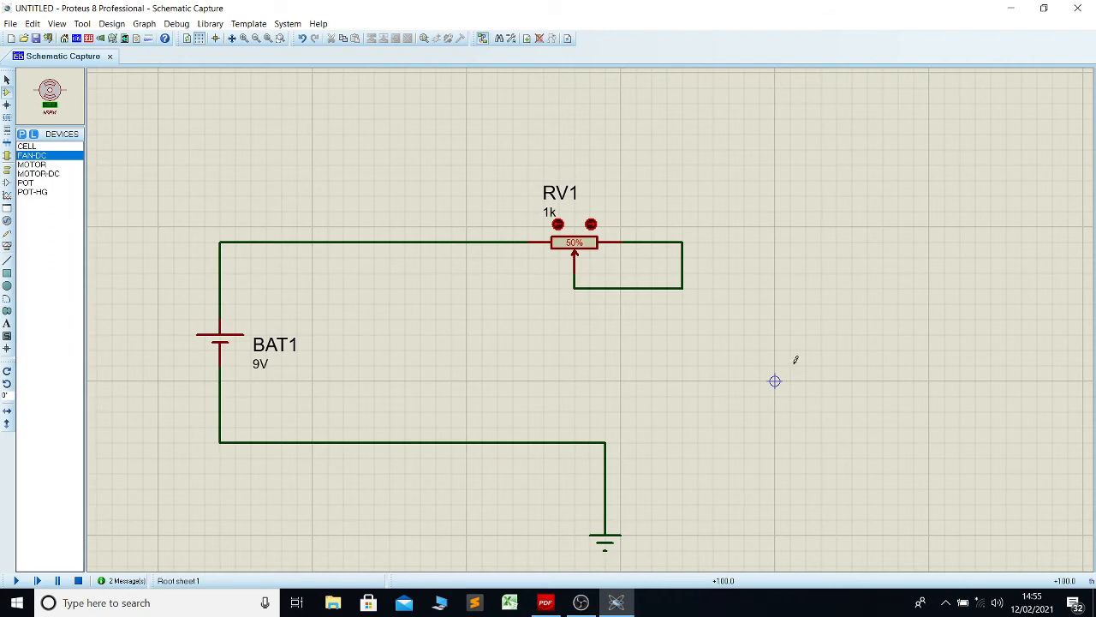
left_click(842, 321)
left_click(837, 334)
right_click(846, 336)
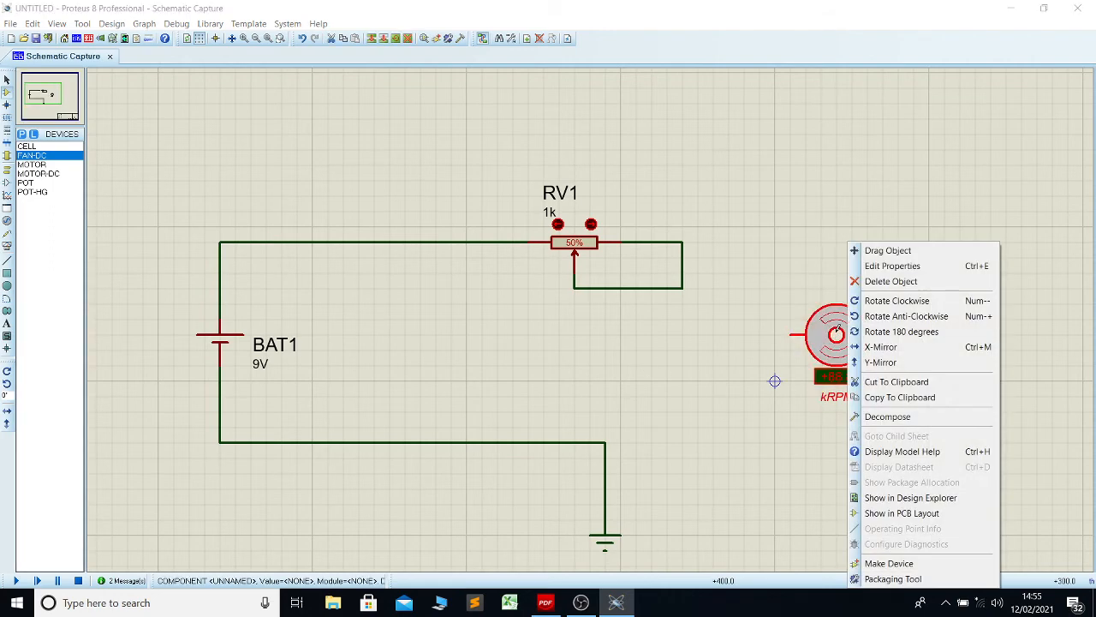
left_click(882, 317)
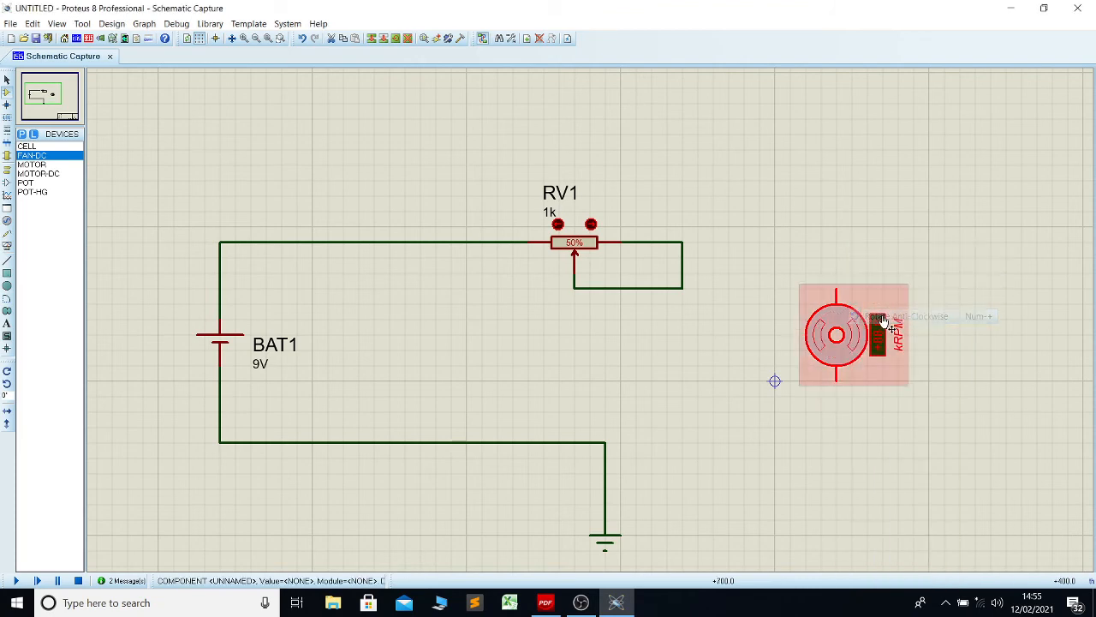
left_click(774, 363)
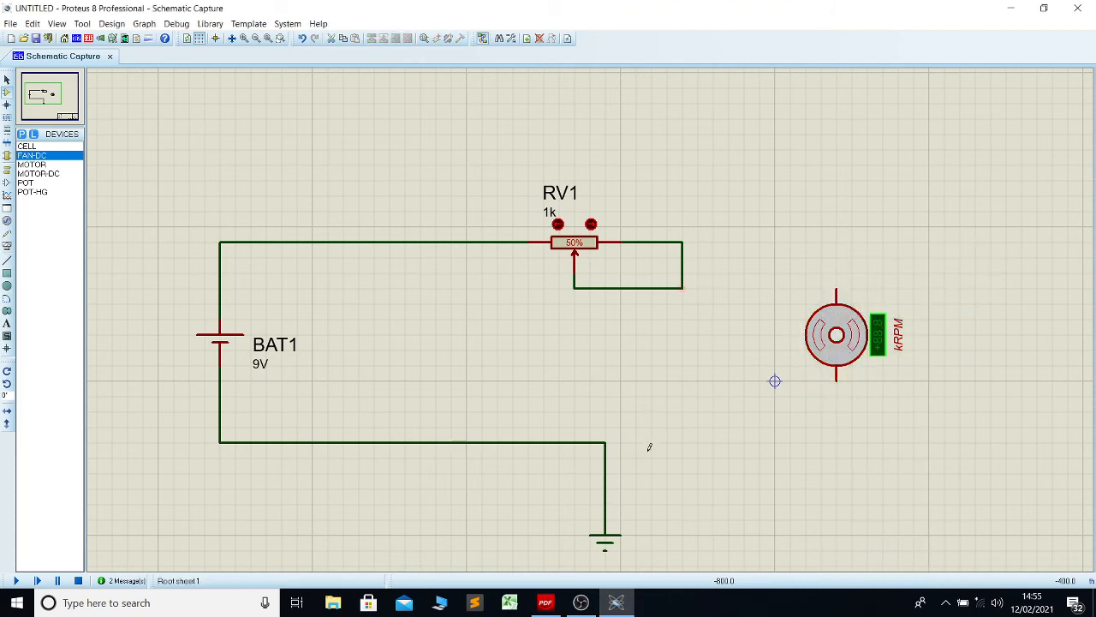
- Wire the fan's lower terminal to the ground junction and its upper terminal to the potentiometer's output corner
left_click(605, 442)
left_click(837, 378)
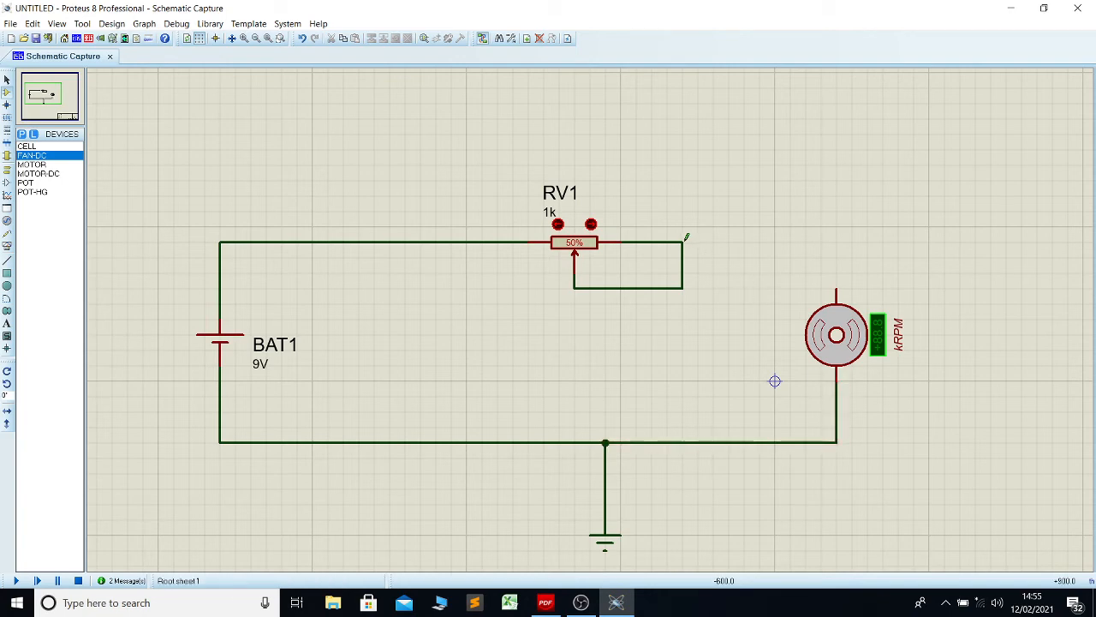
left_click(682, 241)
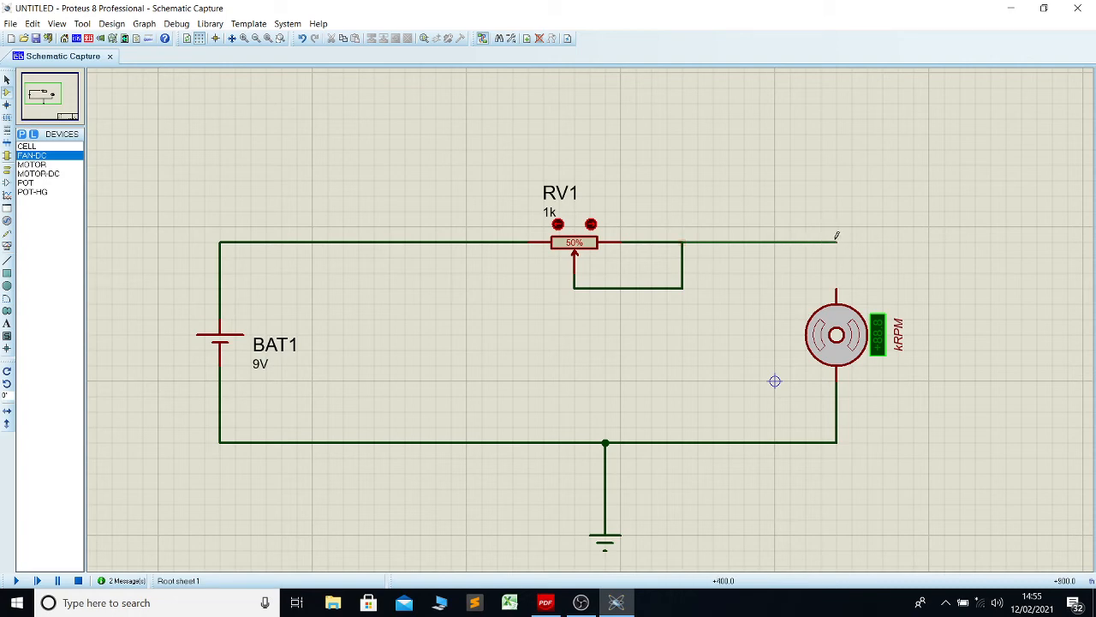
left_click(837, 289)
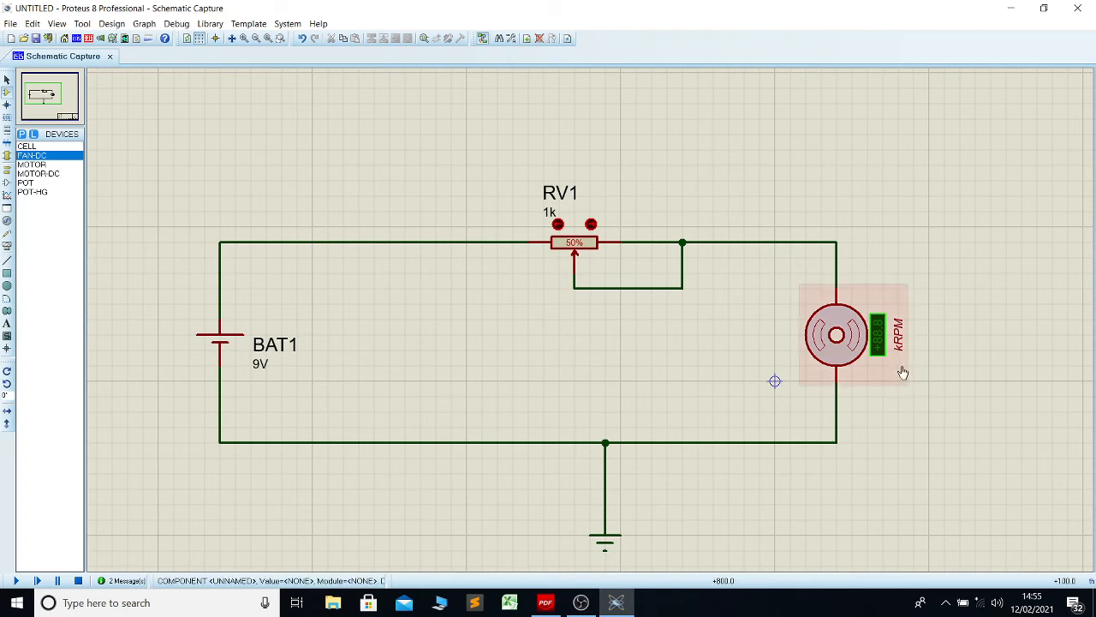
- Run the simulation and, after one step up to 51%, lower the potentiometer's wiper to 0%
left_click(15, 581)
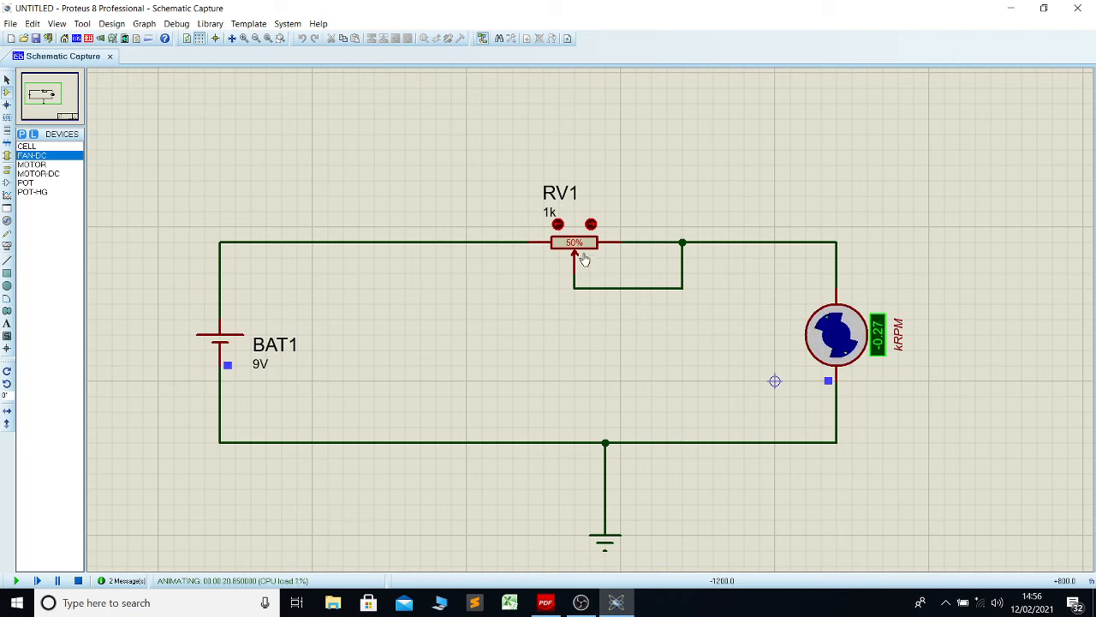
left_click(590, 225)
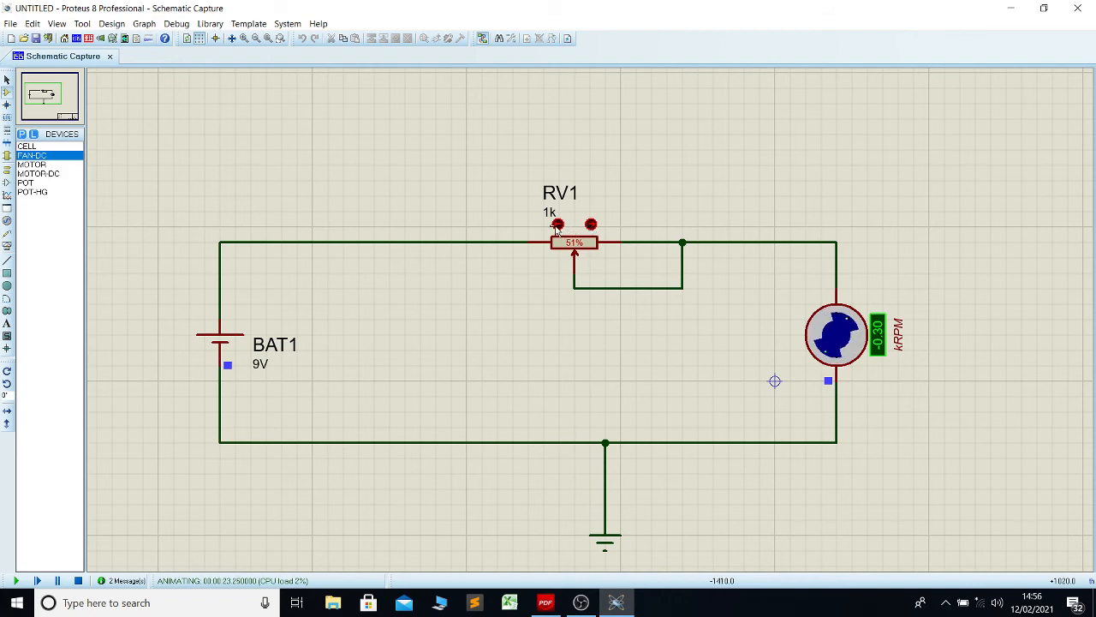
left_click_drag(556, 228, 557, 227)
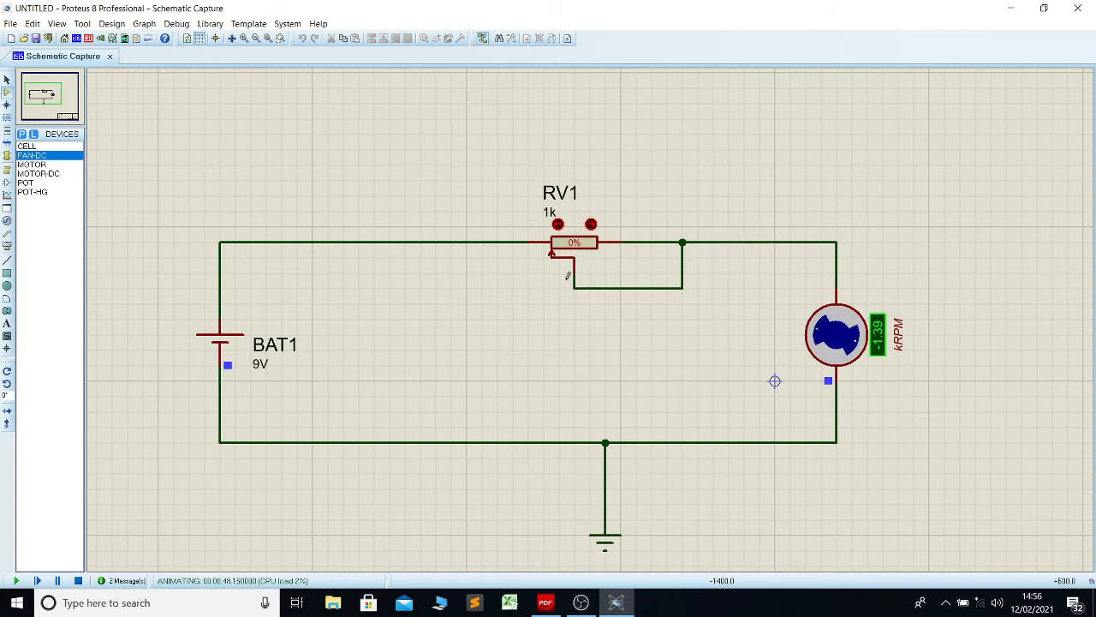
- Raise the potentiometer's wiper from its minimum back to 50% and stop the simulation
left_click(591, 224)
left_click(591, 224)
left_click(591, 225)
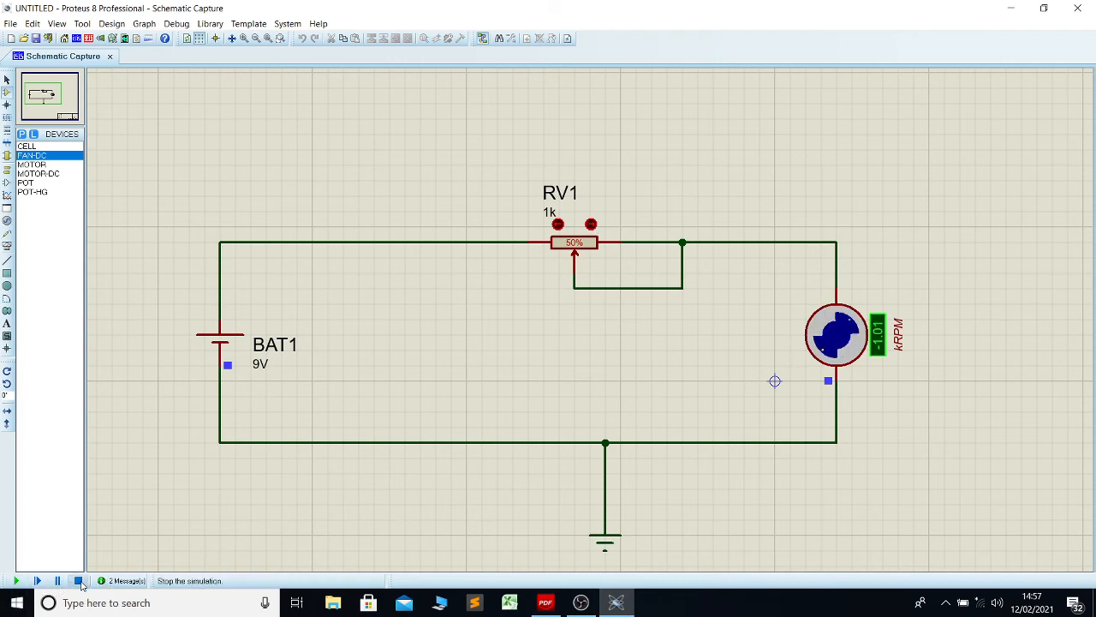
left_click(81, 582)
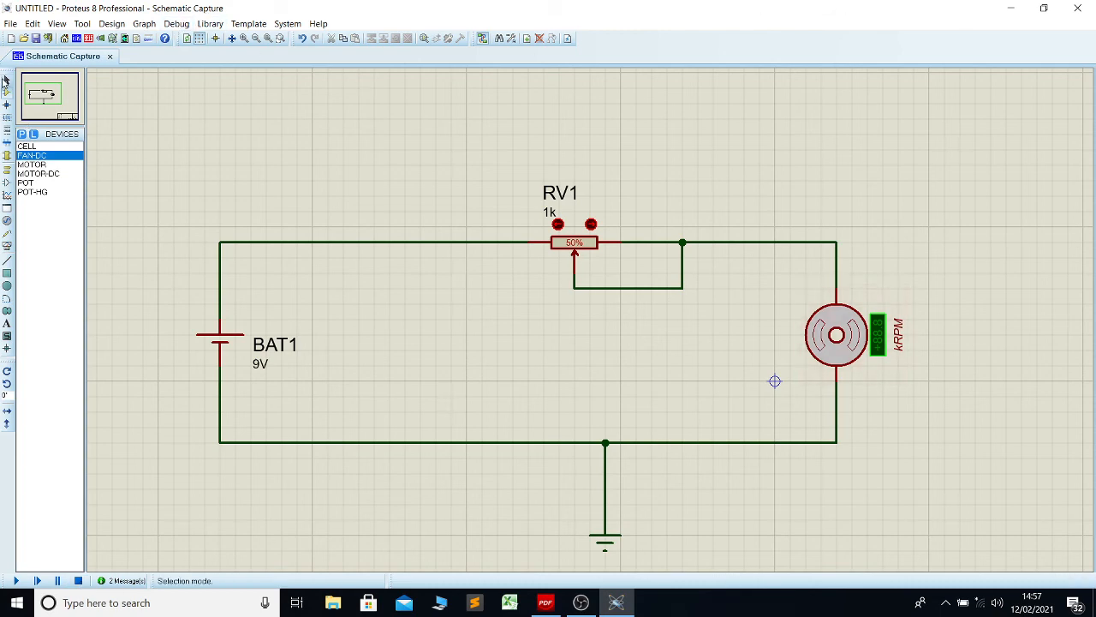
- Delete the wire between the potentiometer's output and the fan's upper terminal
left_click(8, 247)
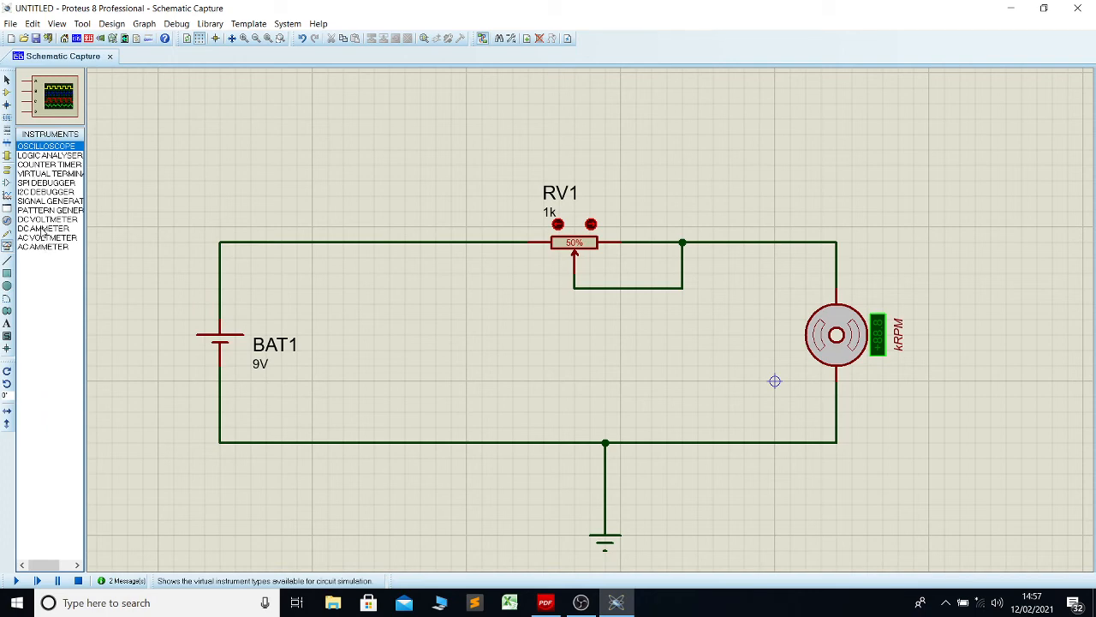
left_click(43, 229)
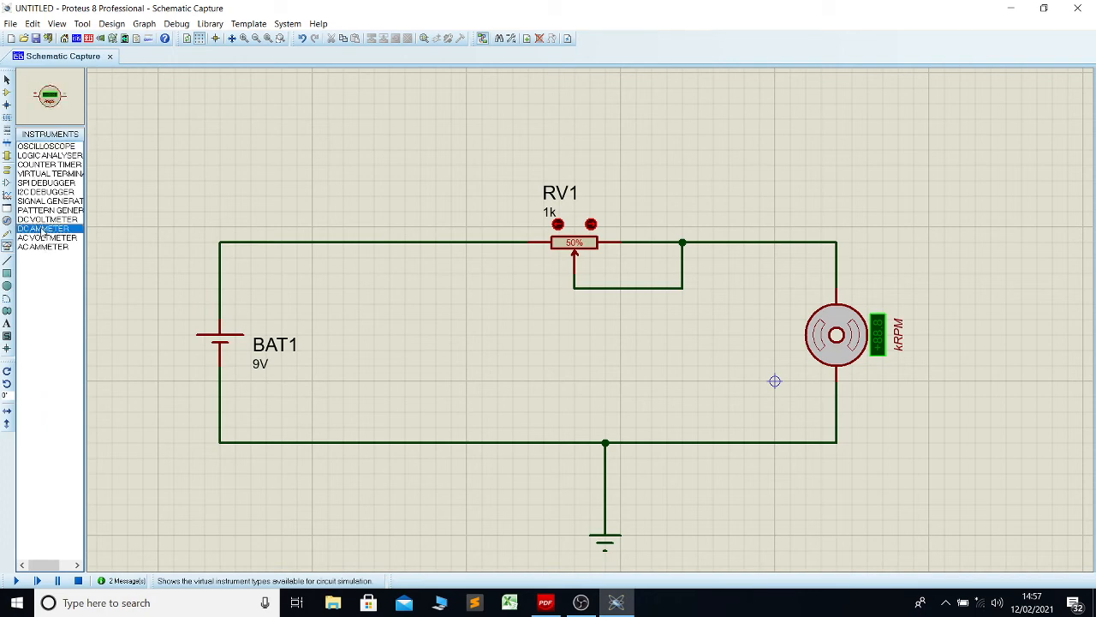
left_click(7, 79)
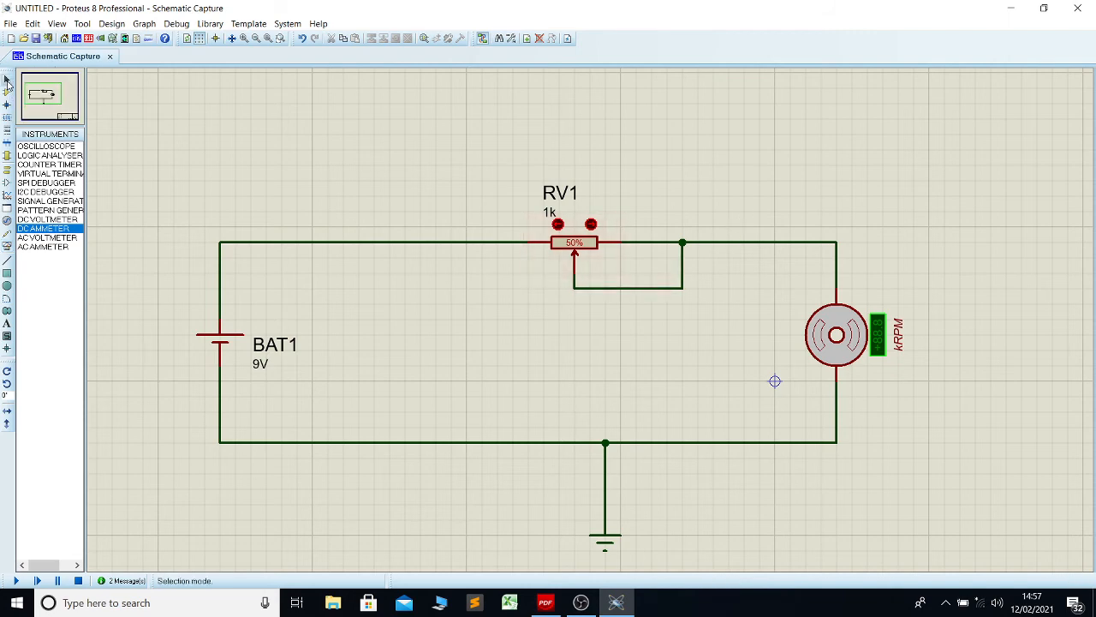
left_click(745, 244)
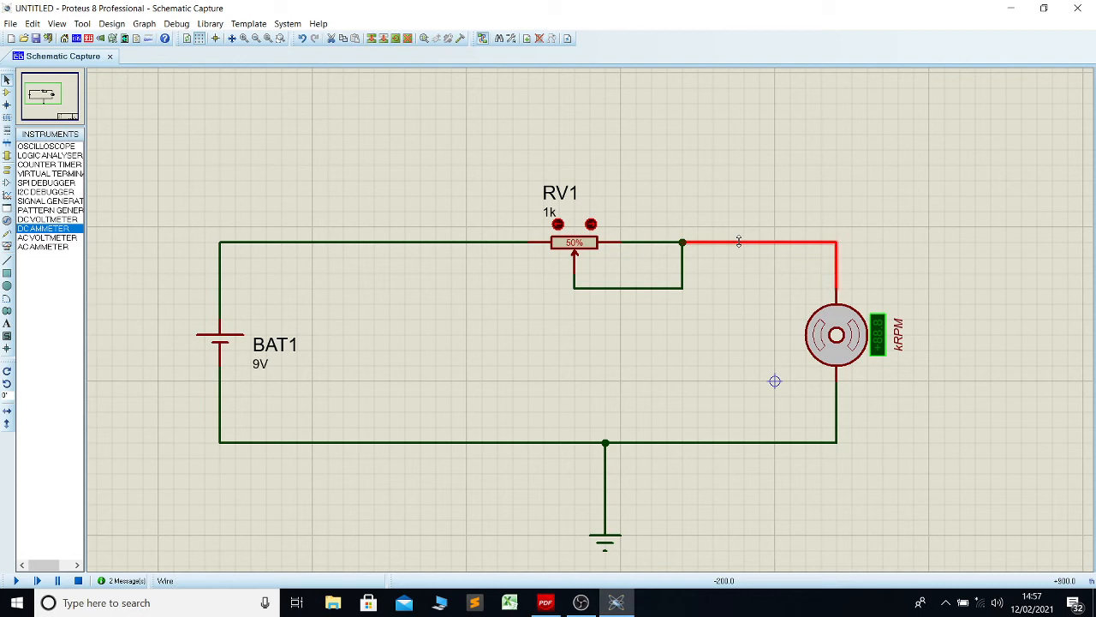
right_click(747, 243)
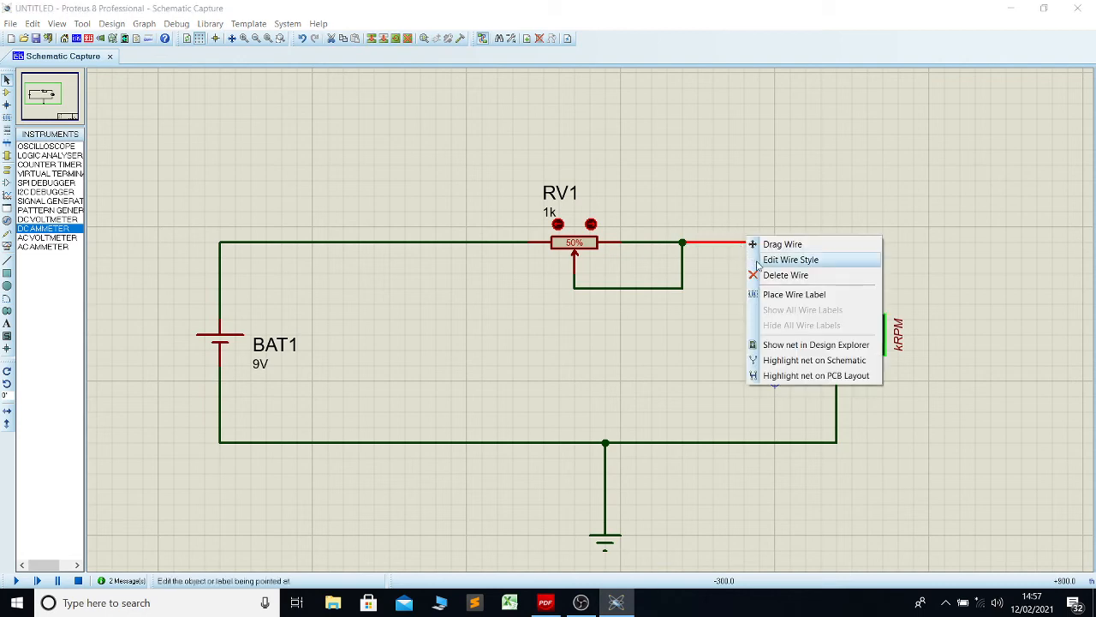
left_click(783, 275)
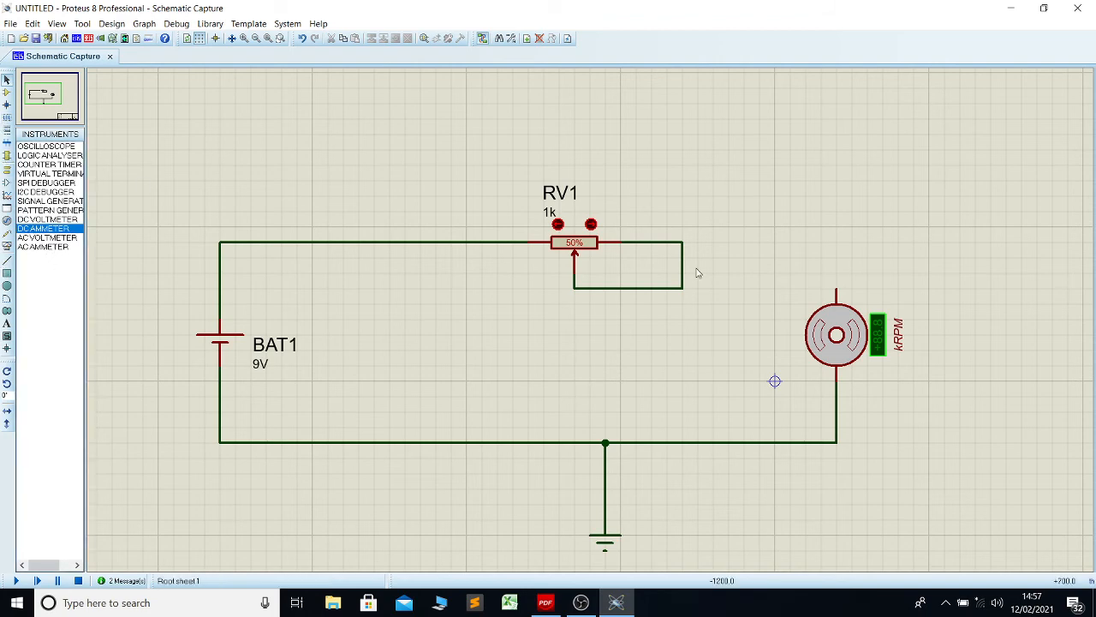
- Place a DC VOLTMETER instrument beside the fan, on the side away from the battery
right_click(771, 235)
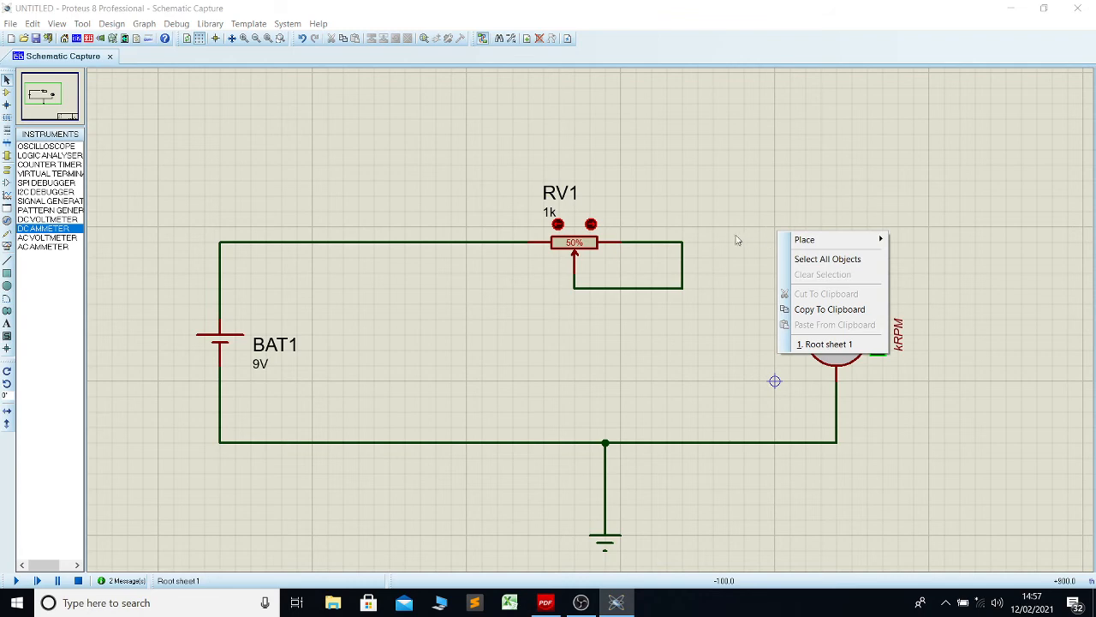
left_click(738, 240)
left_click(38, 239)
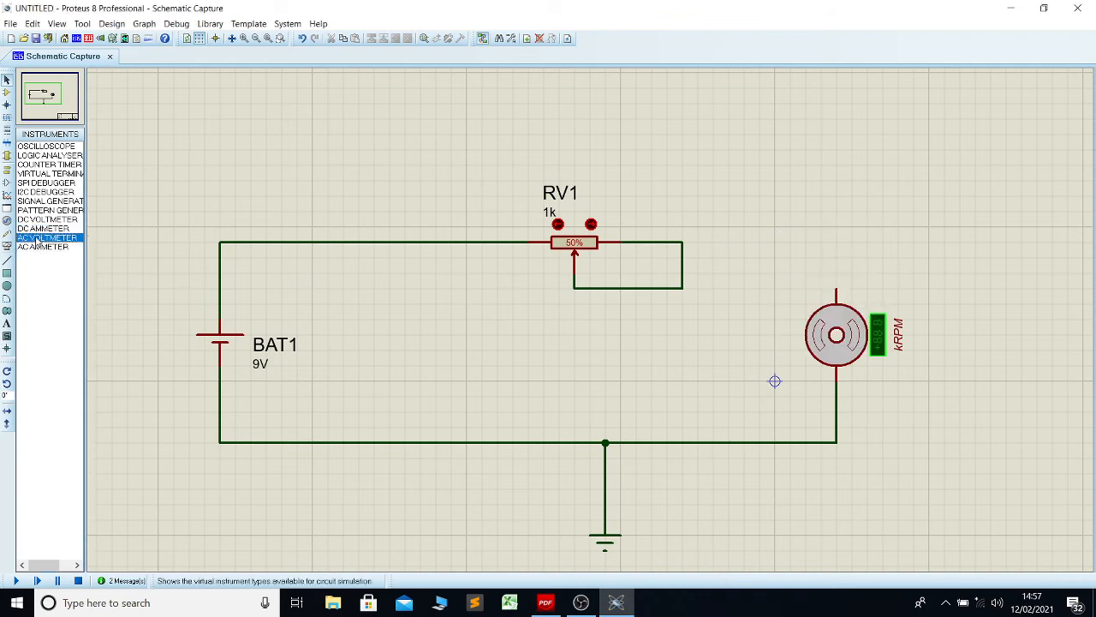
left_click(36, 229)
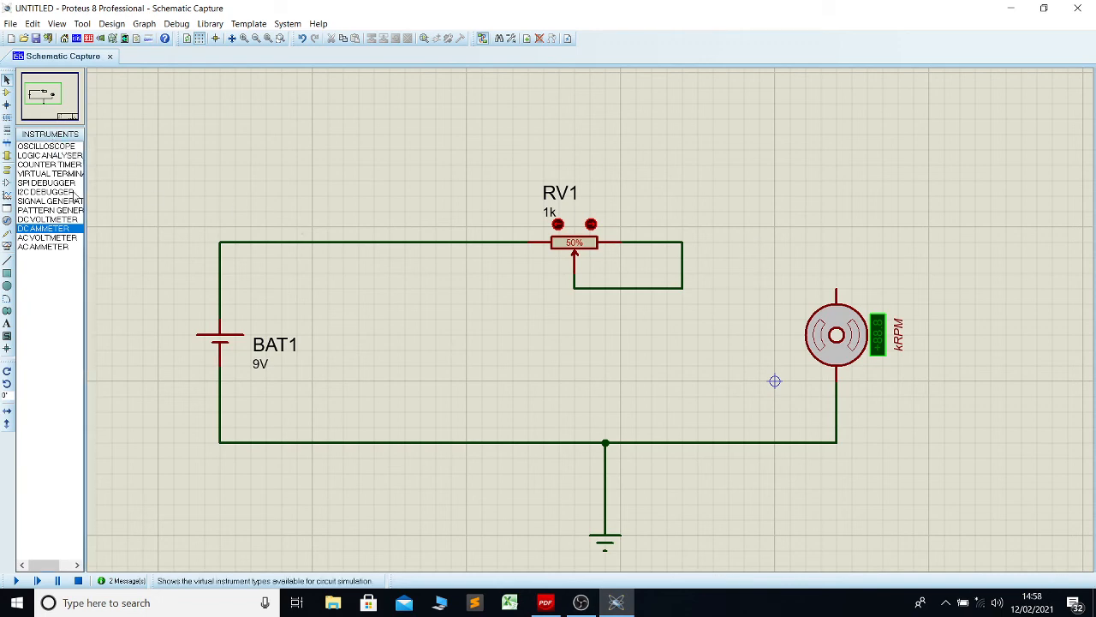
left_click(7, 93)
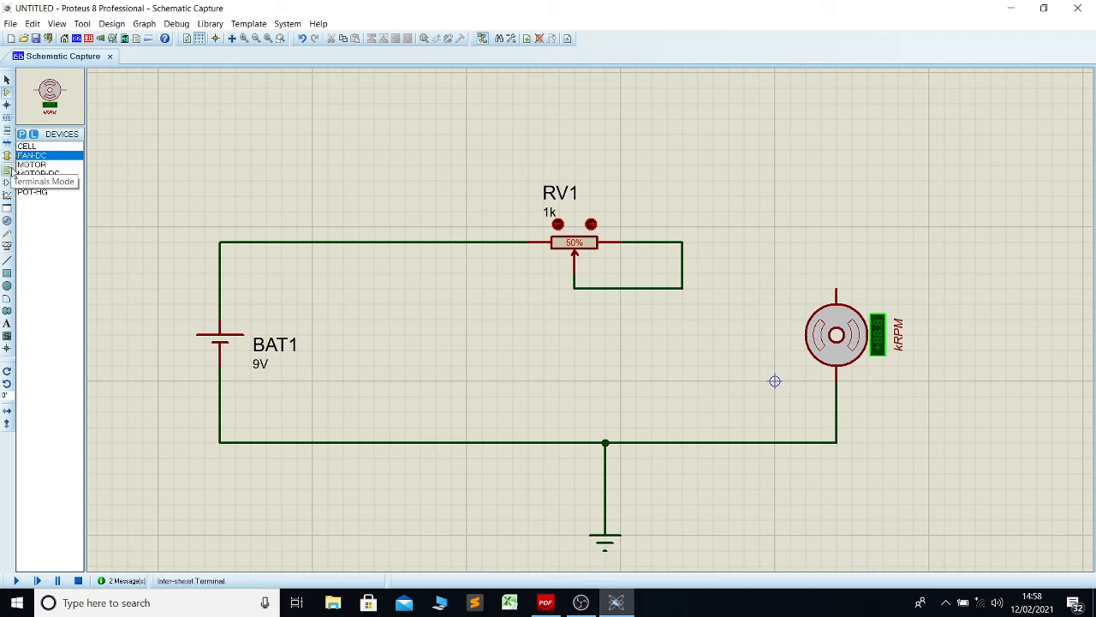
left_click(7, 246)
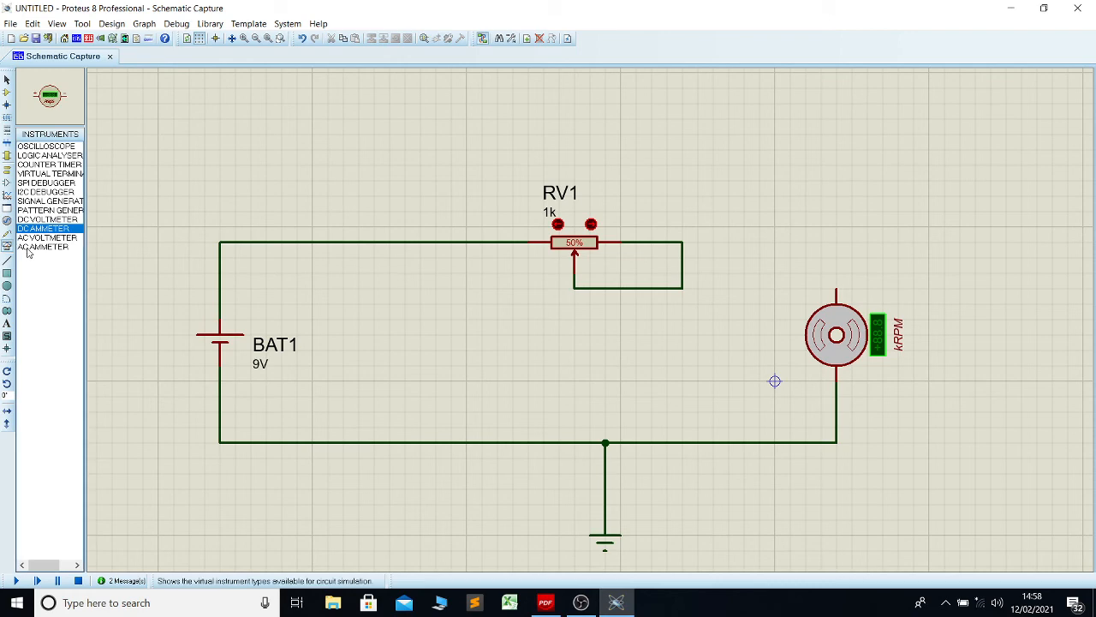
left_click(36, 220)
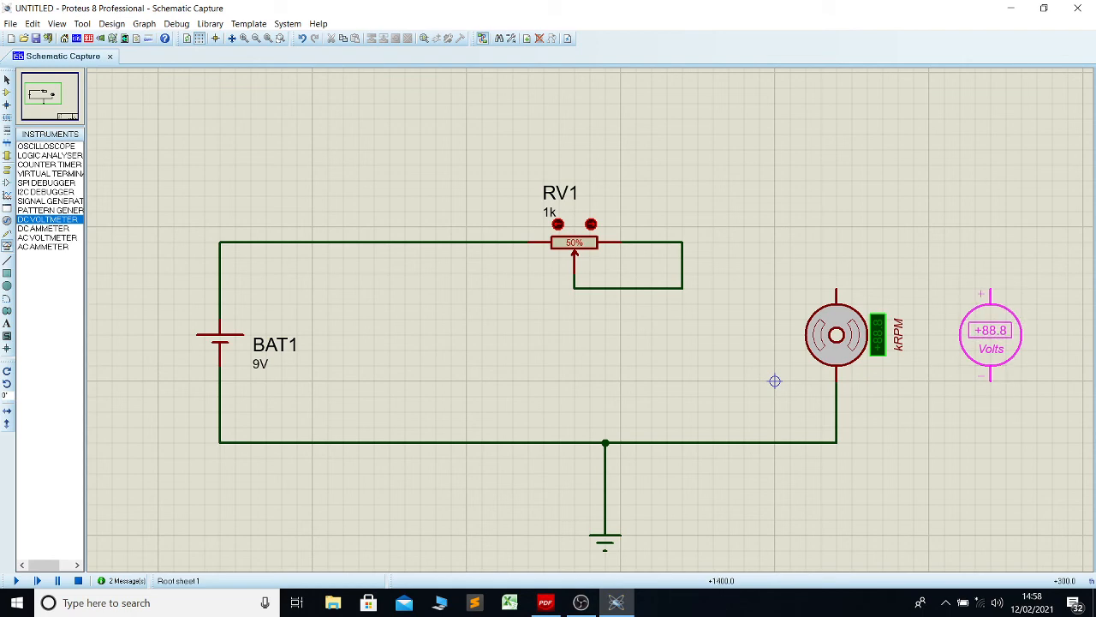
left_click(991, 334)
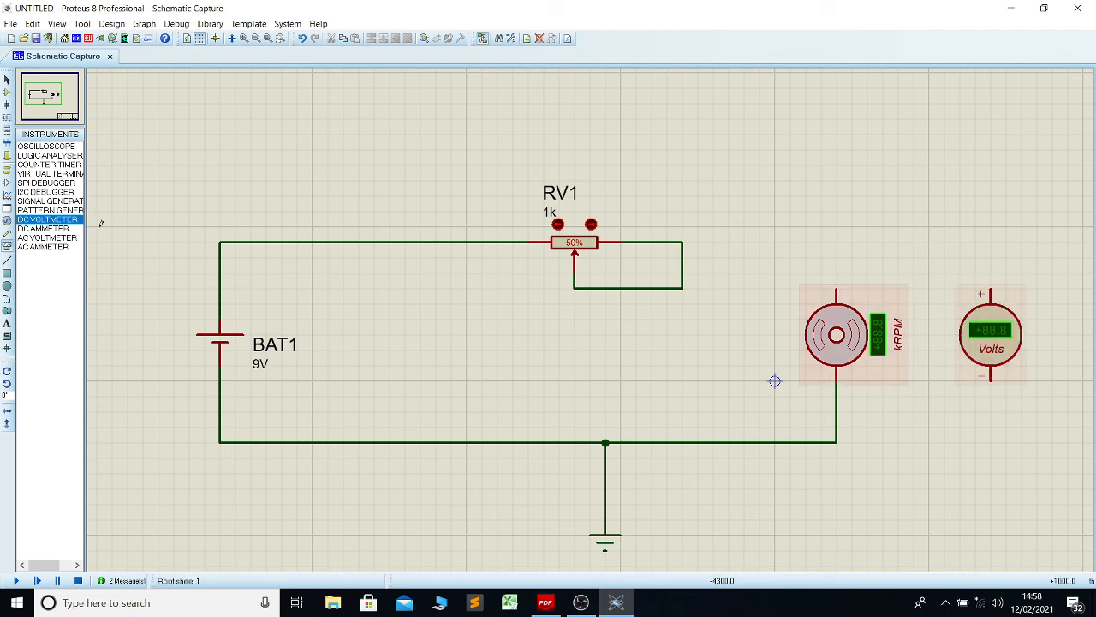
- Place a DC AMMETER in the gap between the potentiometer's output and the fan, level with the potentiometer
left_click(60, 229)
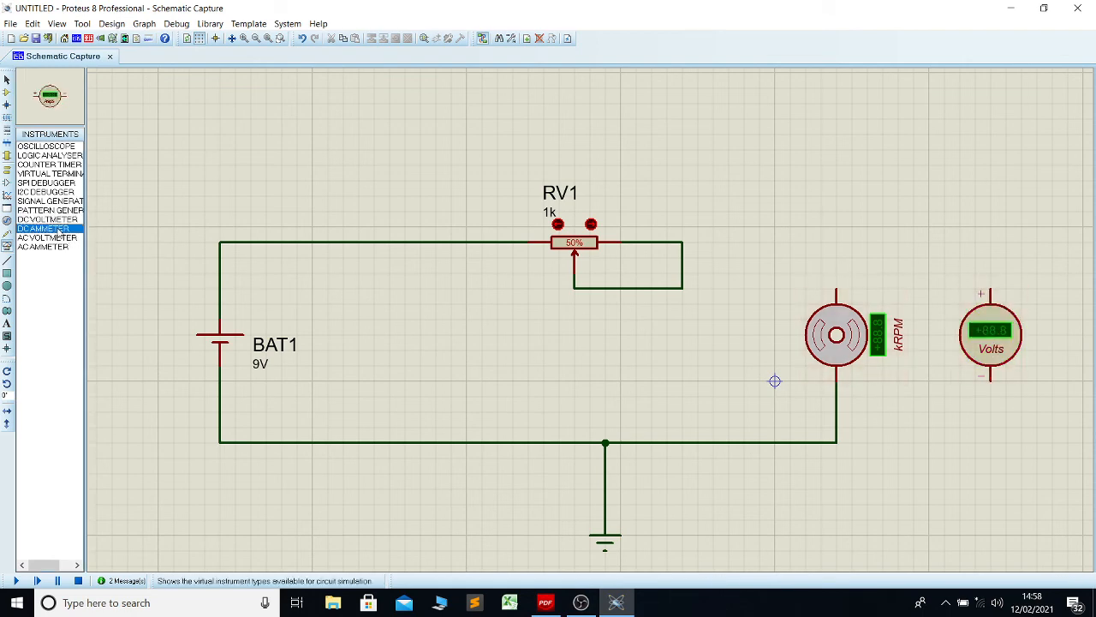
left_click(760, 242)
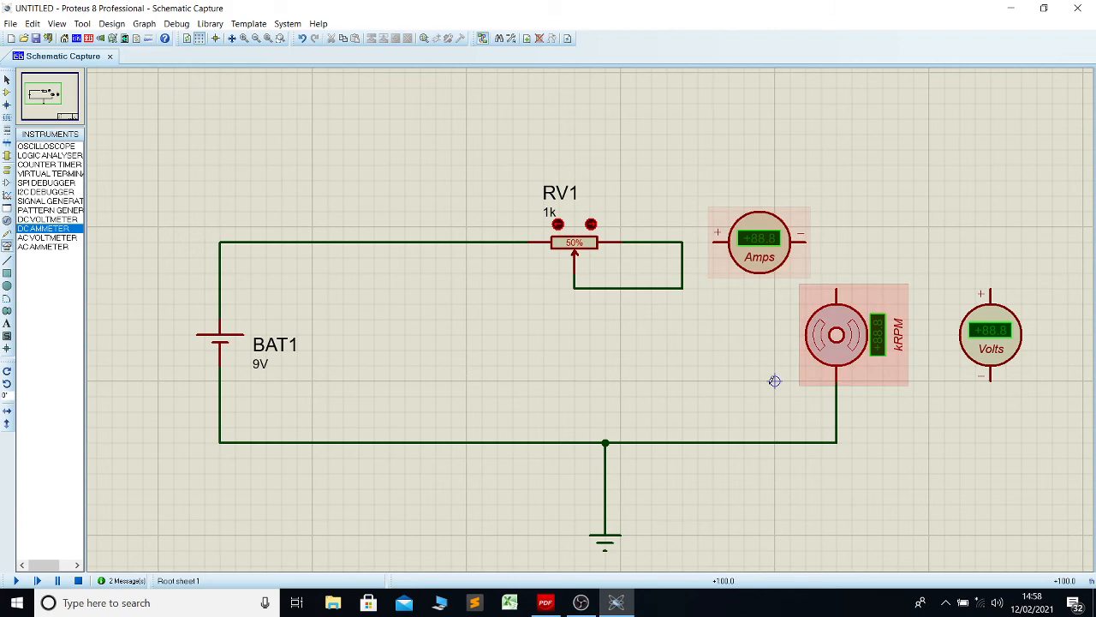
left_click(837, 351)
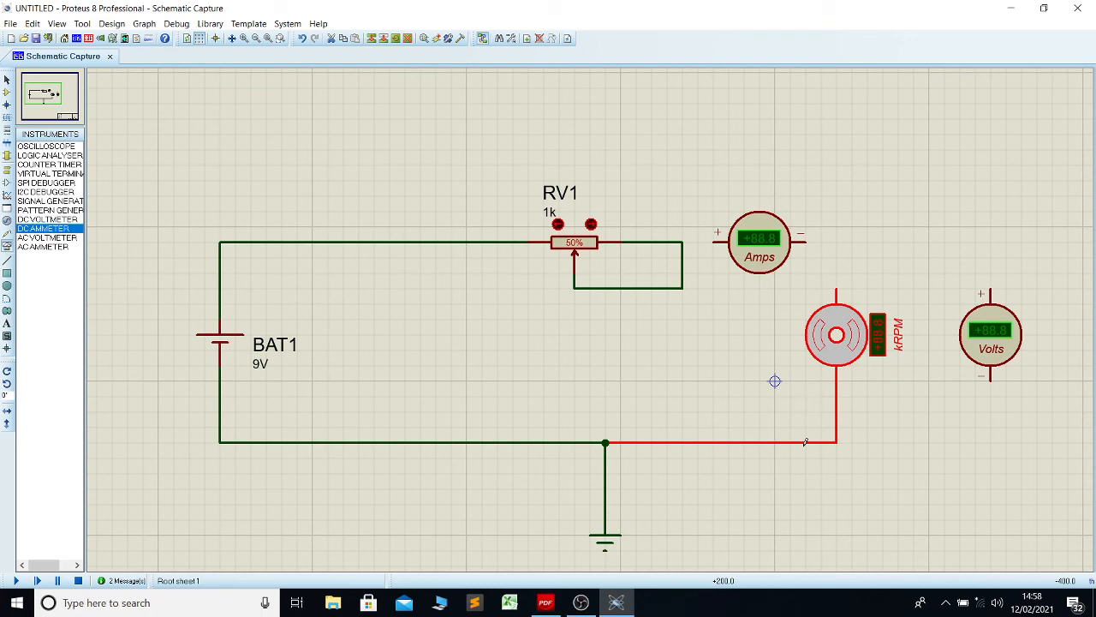
left_click(761, 482)
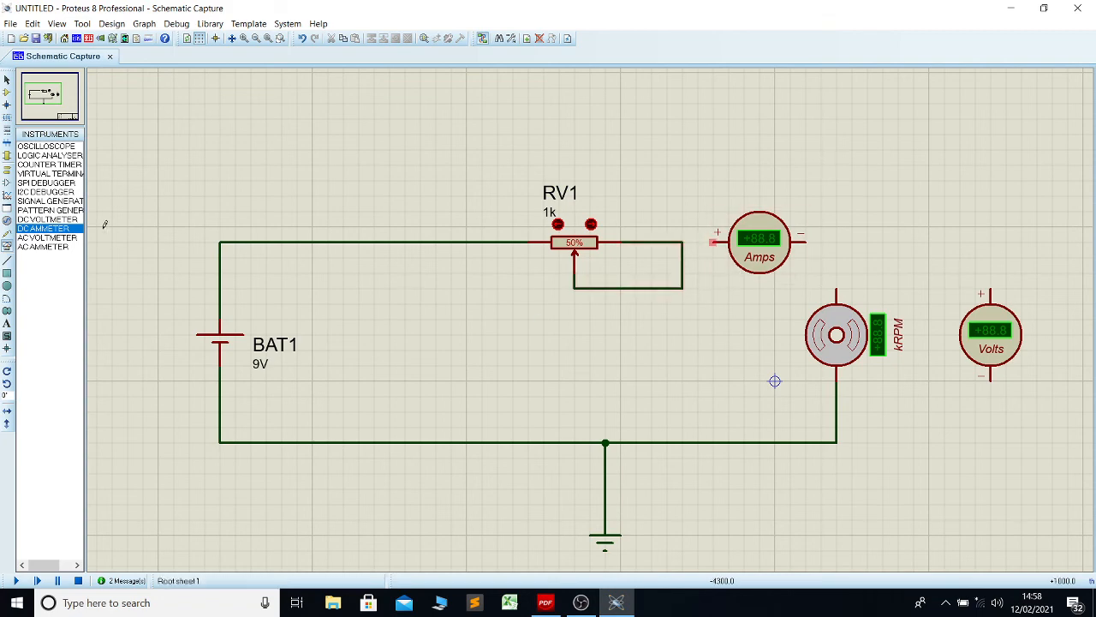
- Wire the ammeter in series, with its plus side to the potentiometer's output and its minus side to the fan's upper terminal
left_click(685, 243)
left_click(724, 247)
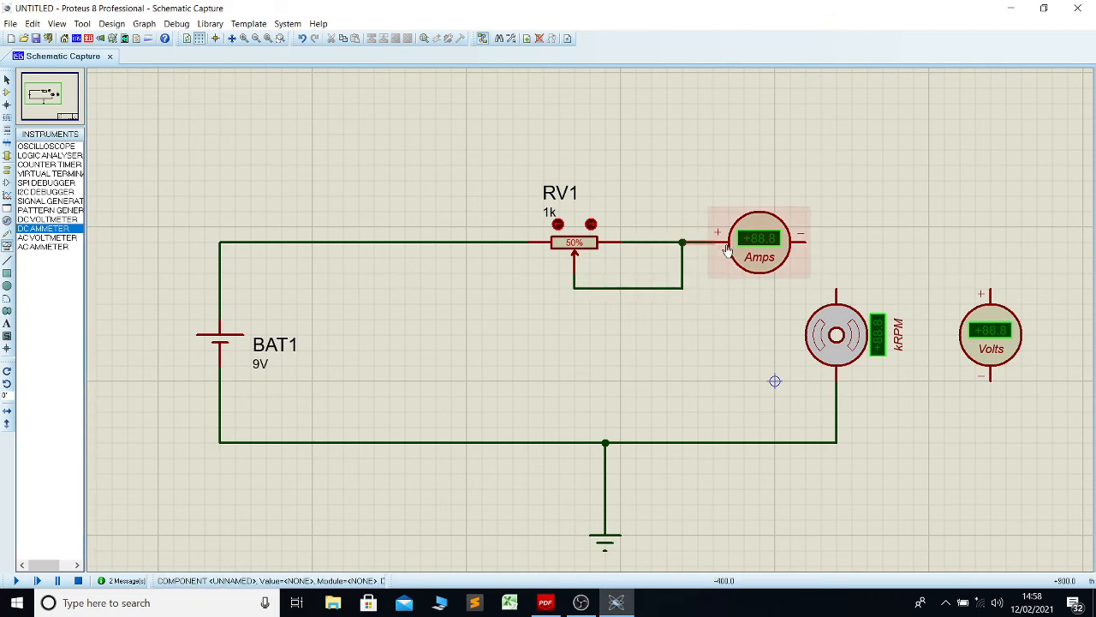
left_click(810, 241)
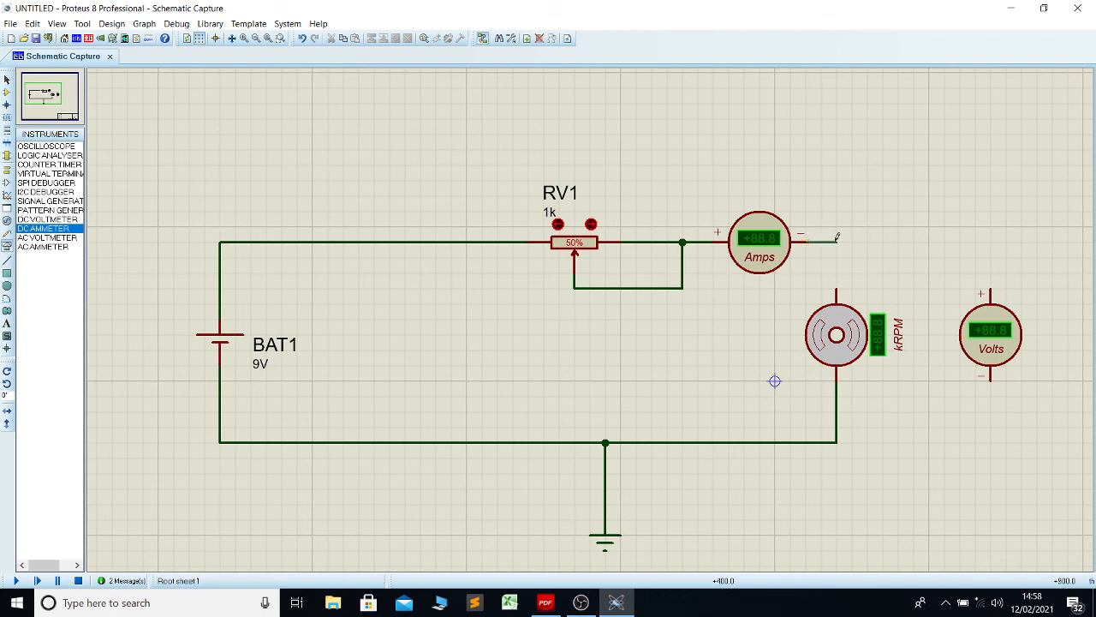
left_click(837, 286)
- Move the voltmeter closer to the fan and wire it in parallel, plus to the fan's upper wire and minus to the ground line
left_click_drag(985, 332, 956, 334)
left_click(836, 242)
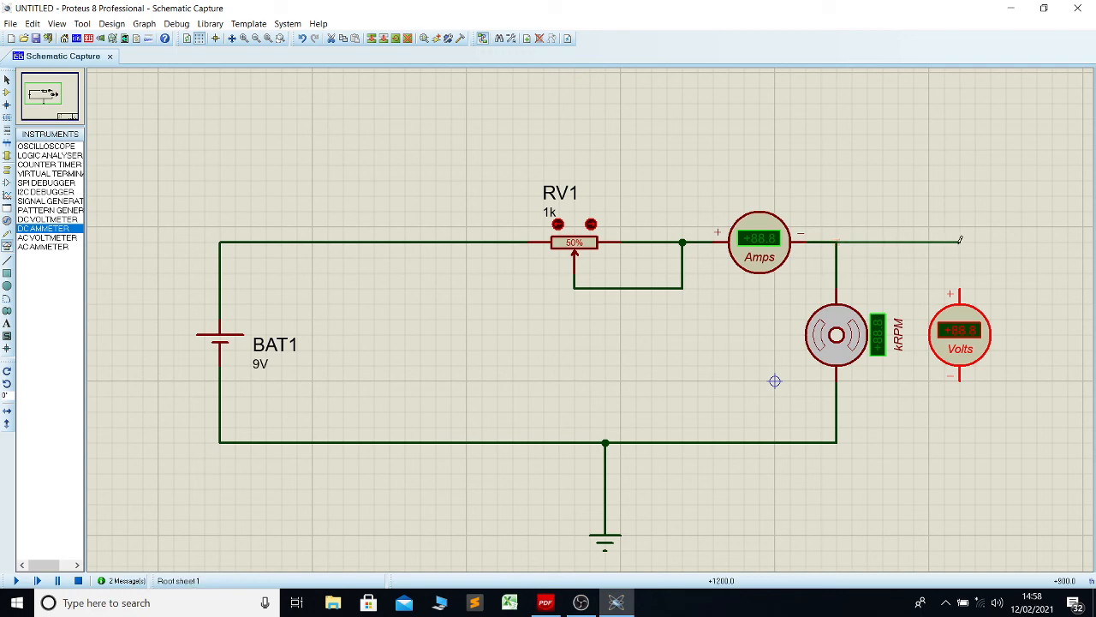
left_click(960, 285)
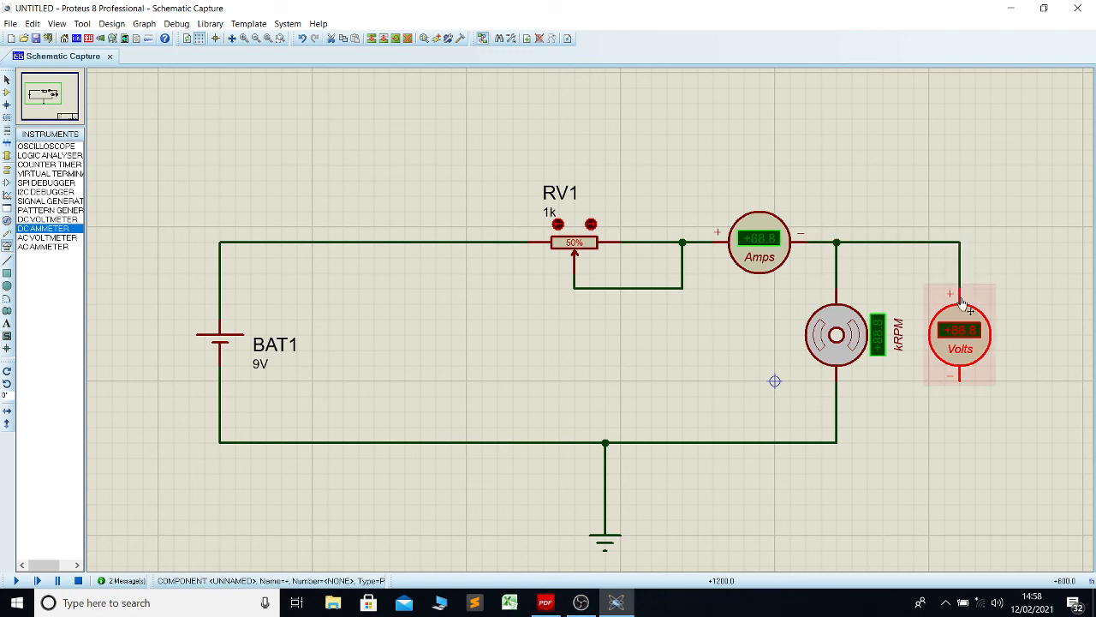
left_click(837, 440)
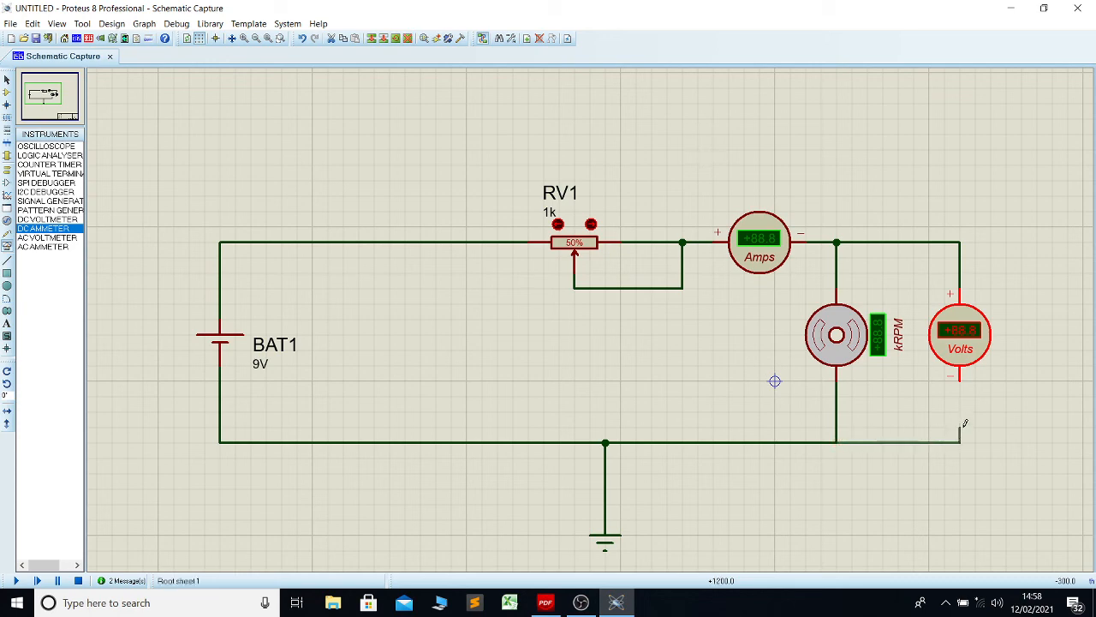
left_click(960, 381)
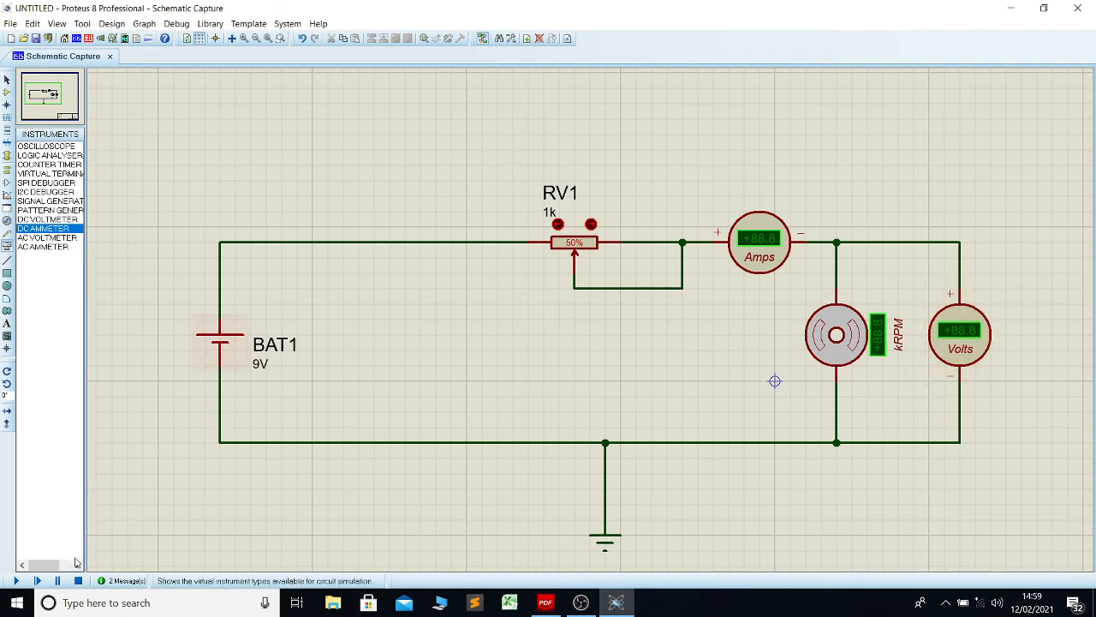
- Simulate the circuit while lowering potentiometer RV1 to 17%, and end the simulation
left_click(16, 581)
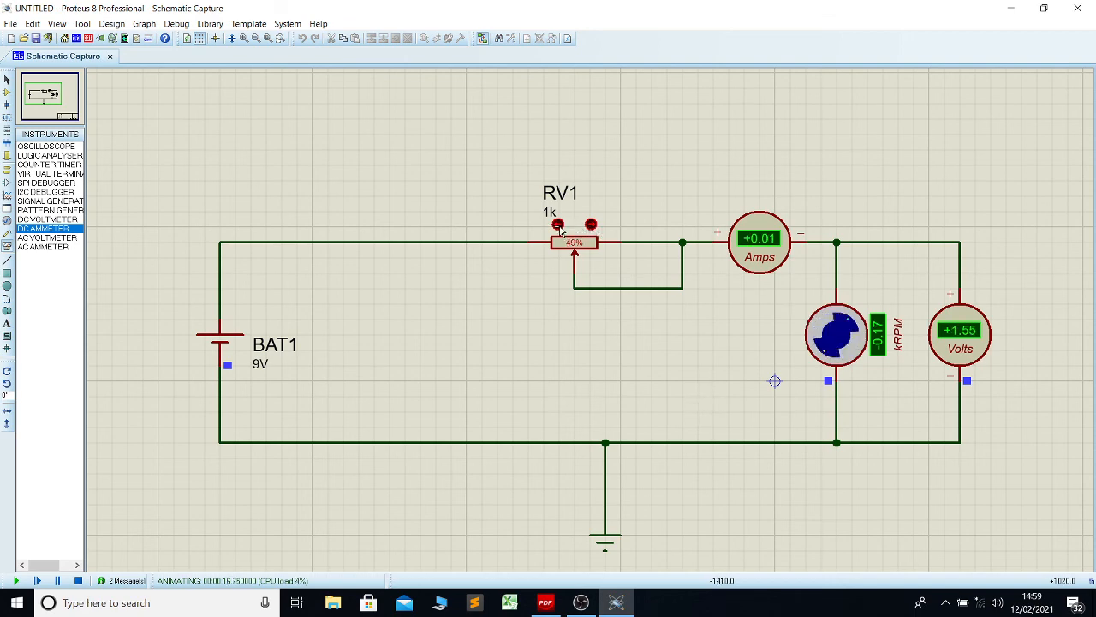
left_click(559, 226)
left_click_drag(559, 226, 559, 226)
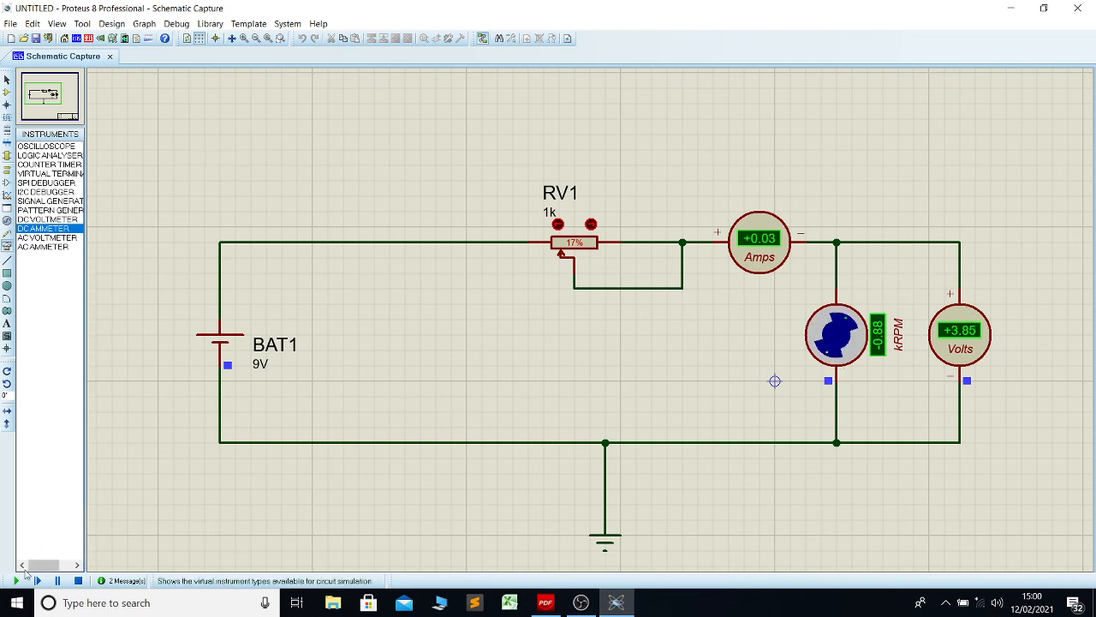
left_click(78, 580)
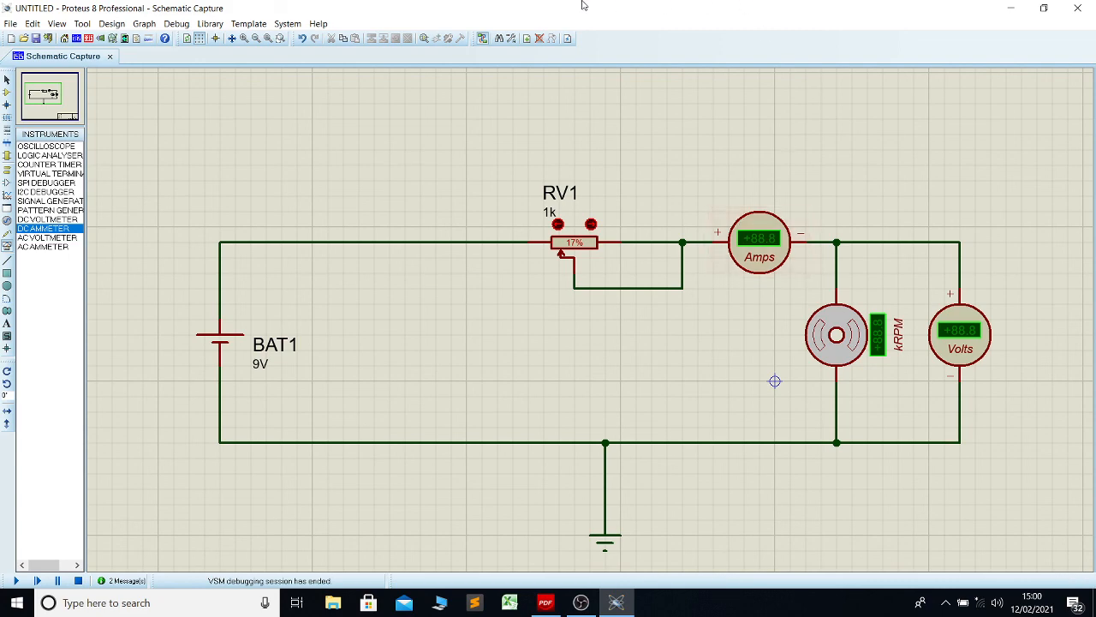
- Export the current sheet as DC MOTOR SPEED CONTROL.PDF with horizontal rotation and without colour output, and switch to PDF Reader
left_click(11, 26)
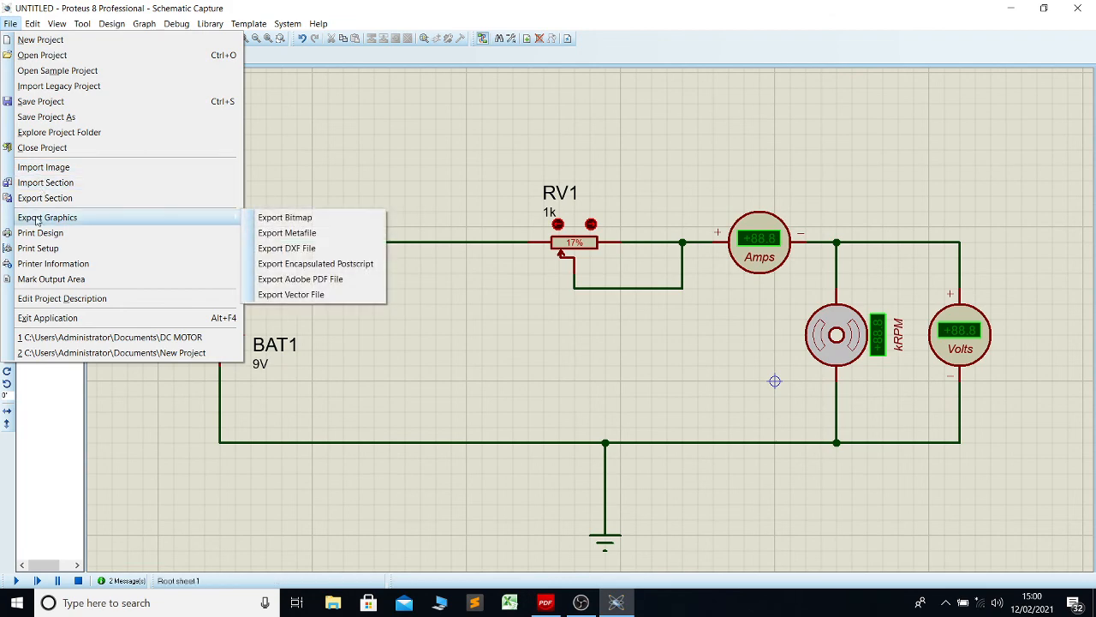
left_click(302, 285)
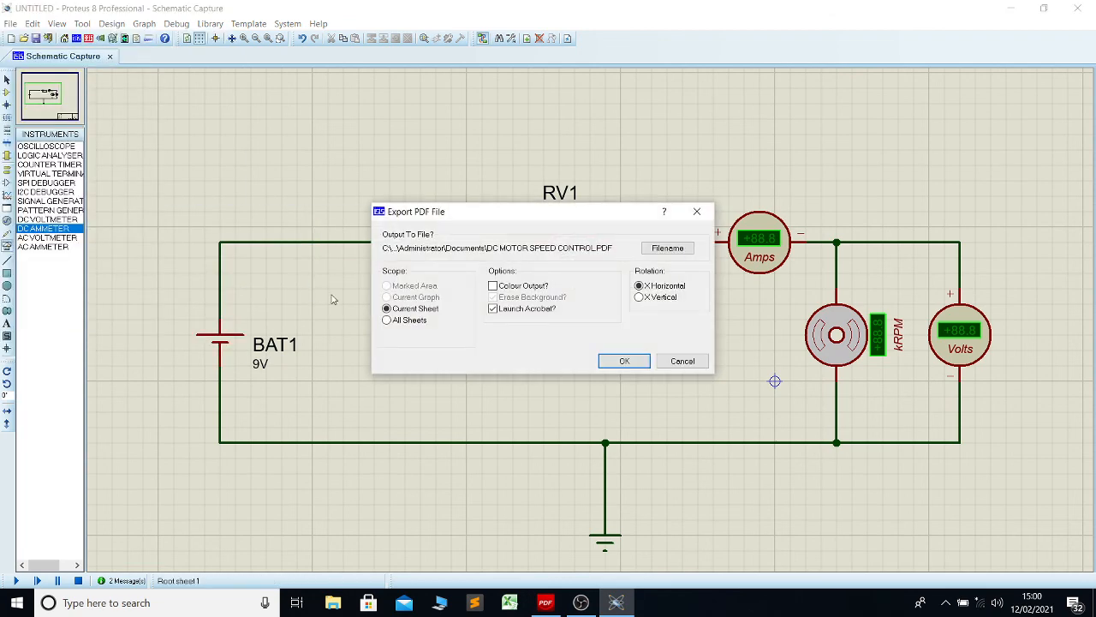
left_click(610, 362)
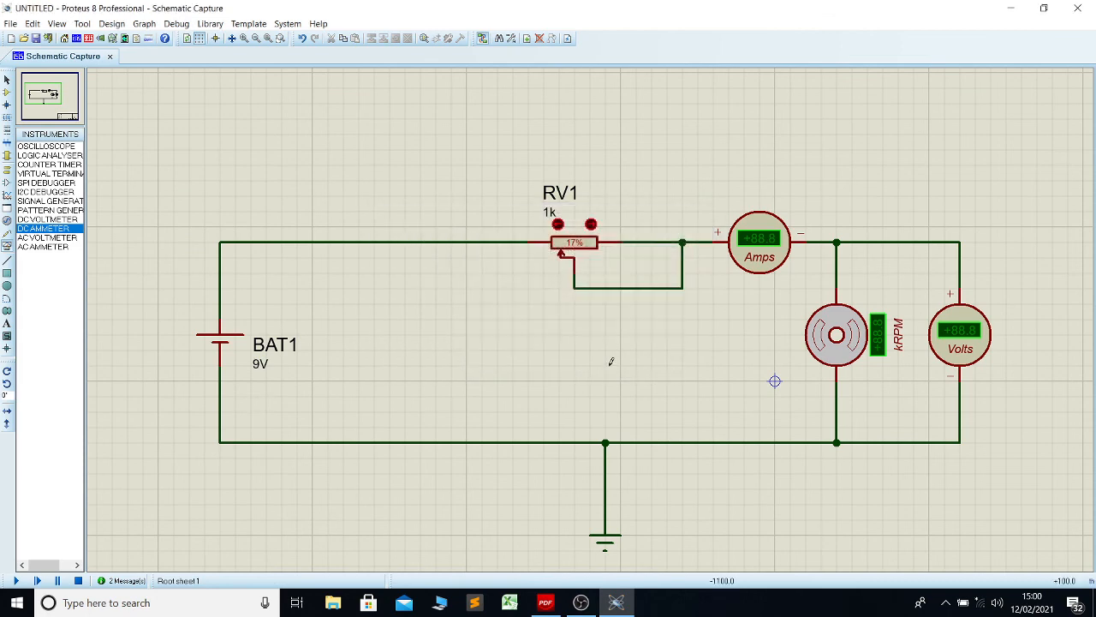
left_click(546, 603)
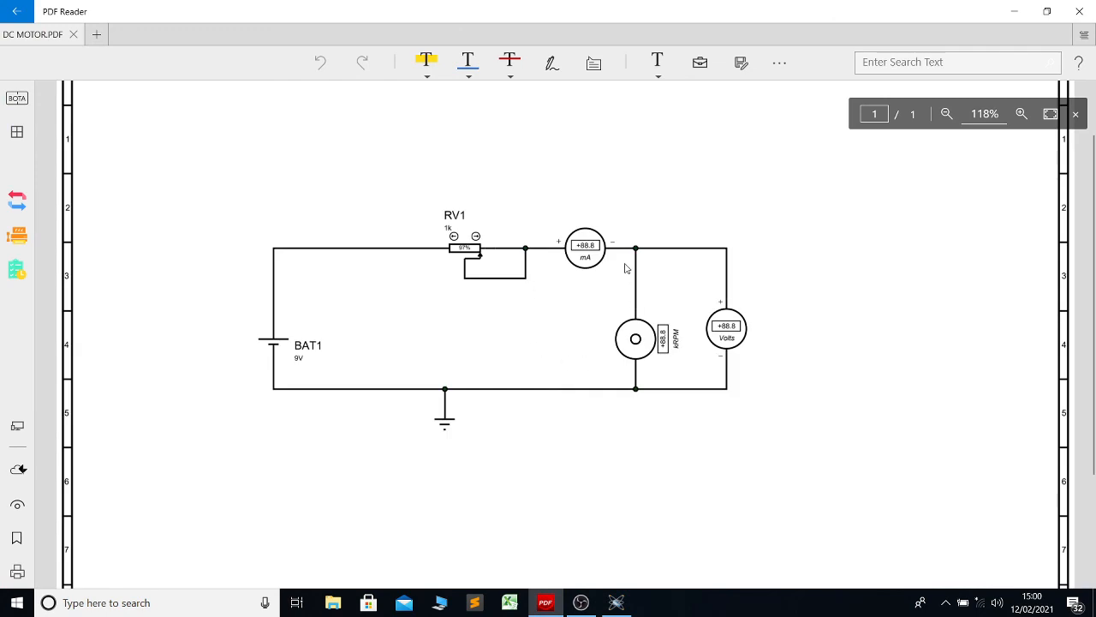